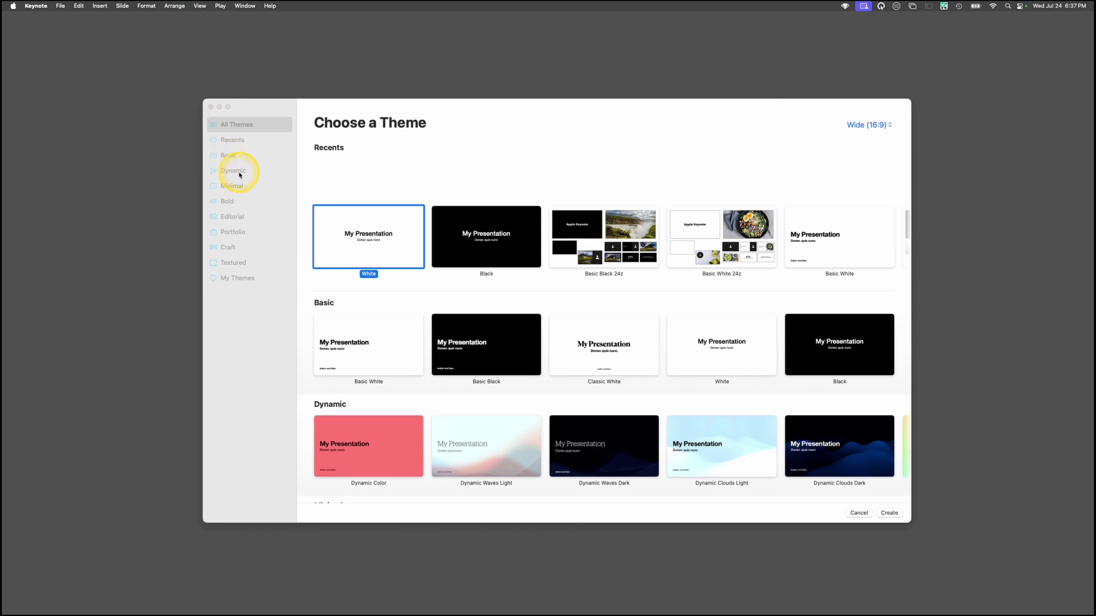
Create a new presentation from the Basic White theme
click(240, 155)
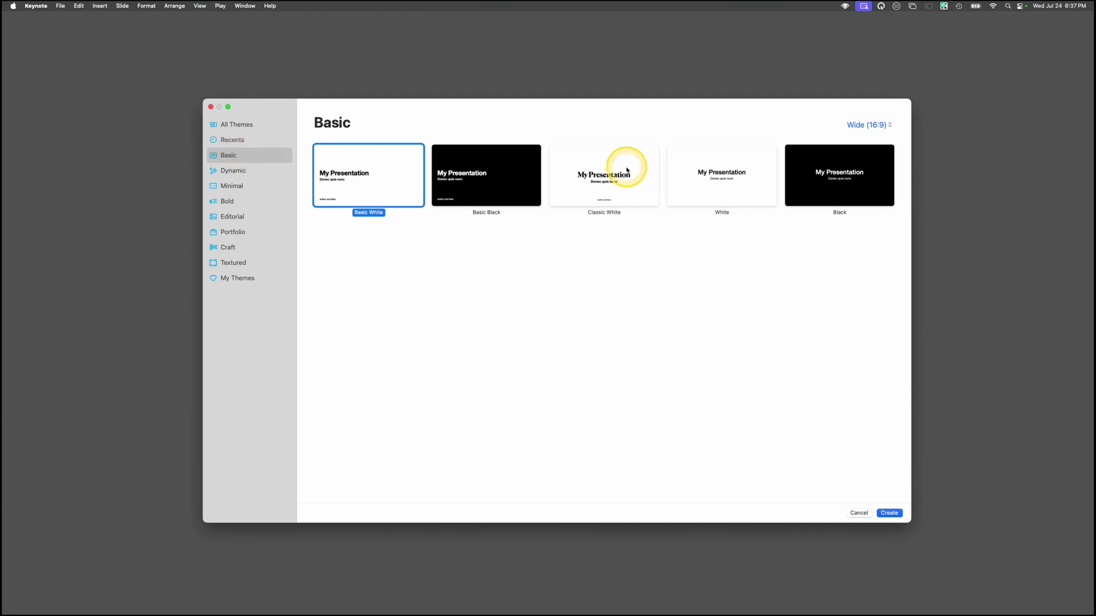
click(693, 190)
double_click(693, 190)
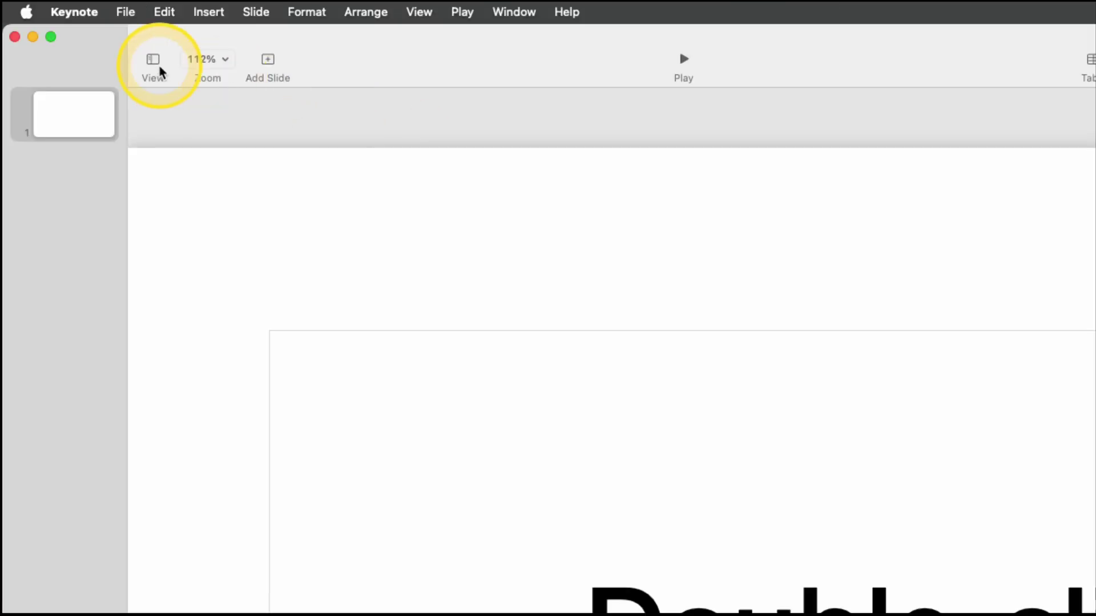
Show the object list, widen the thumbnail and object panels, and give slide 1 the Photo layout
click(73, 28)
click(232, 282)
drag(130, 324, 258, 336)
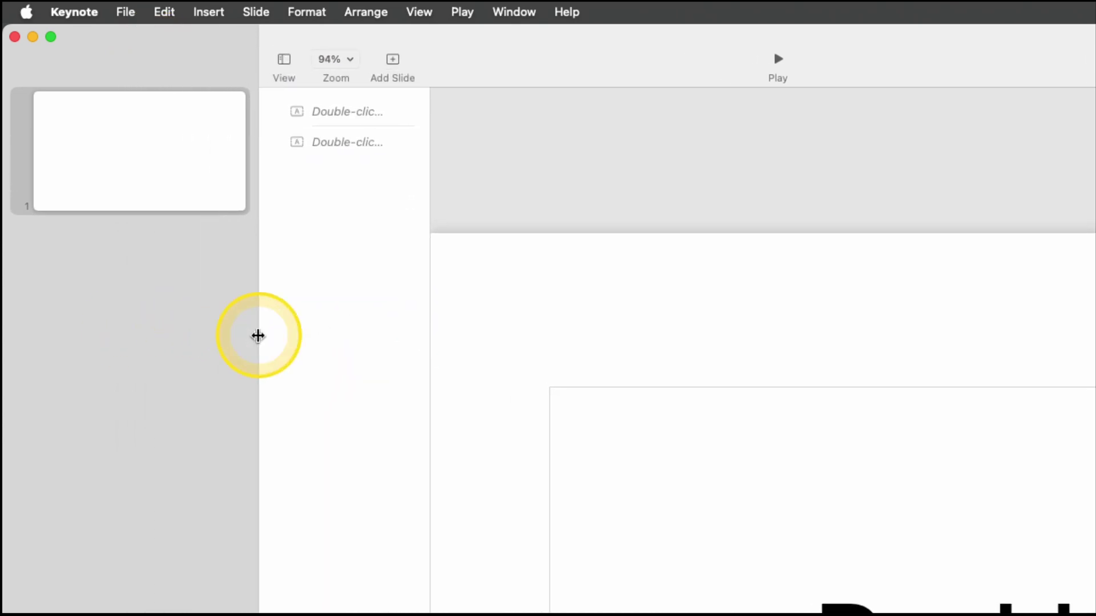
drag(430, 365, 483, 375)
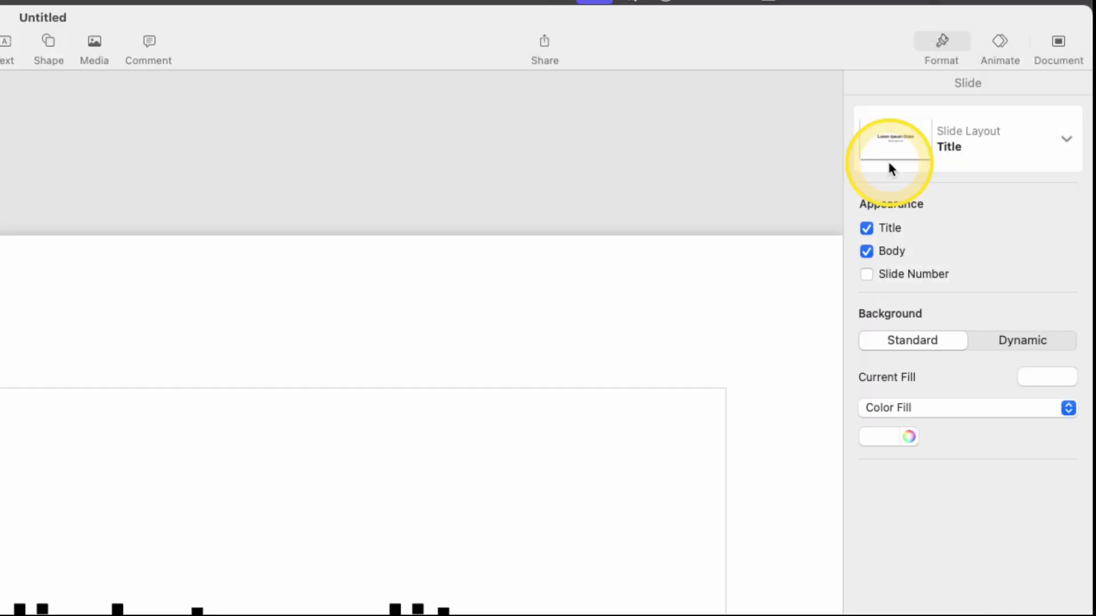
click(1036, 72)
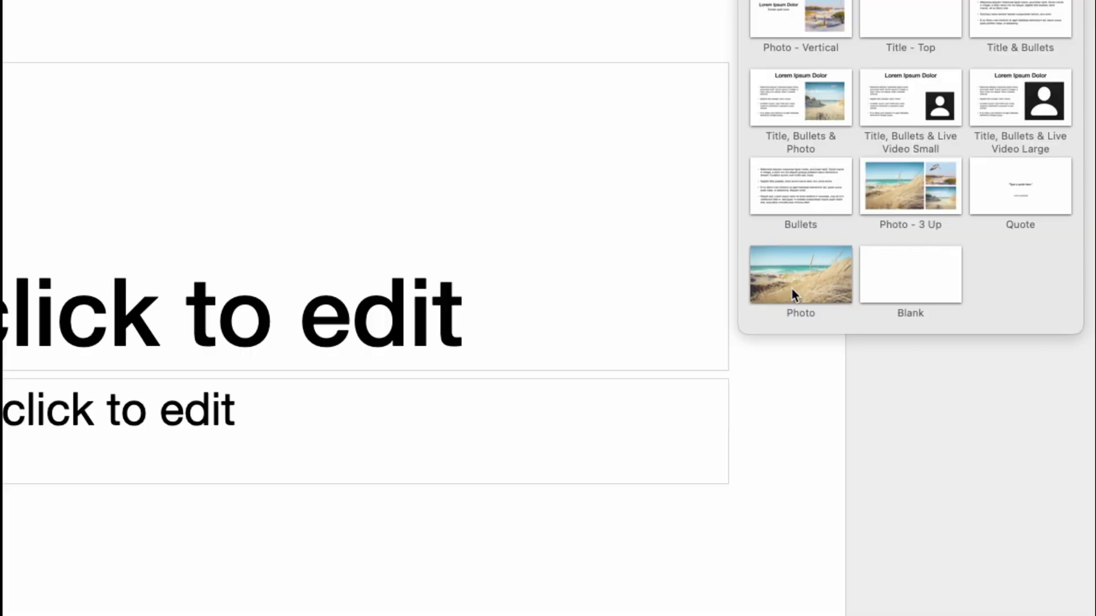
click(794, 605)
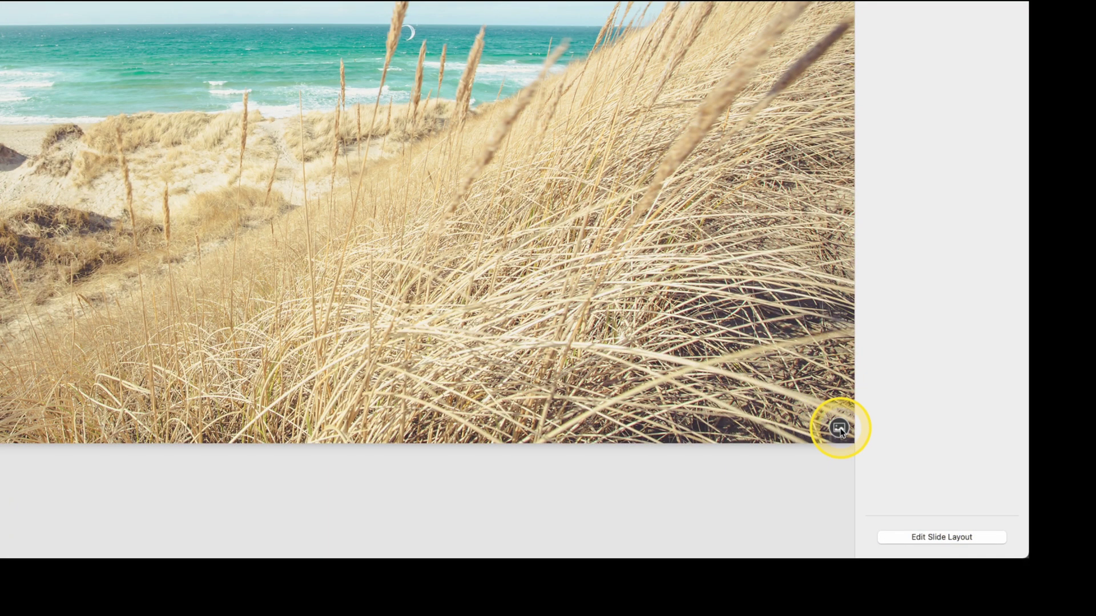
Replace slide 1's placeholder beach photo with the world map jpg from the spotlight folder
click(968, 530)
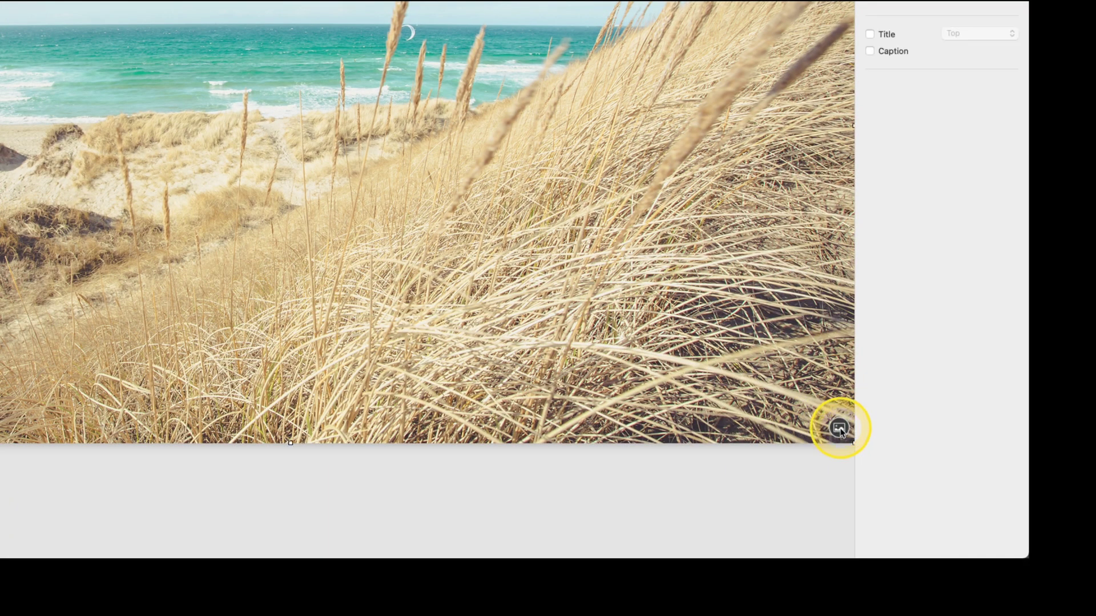
click(839, 428)
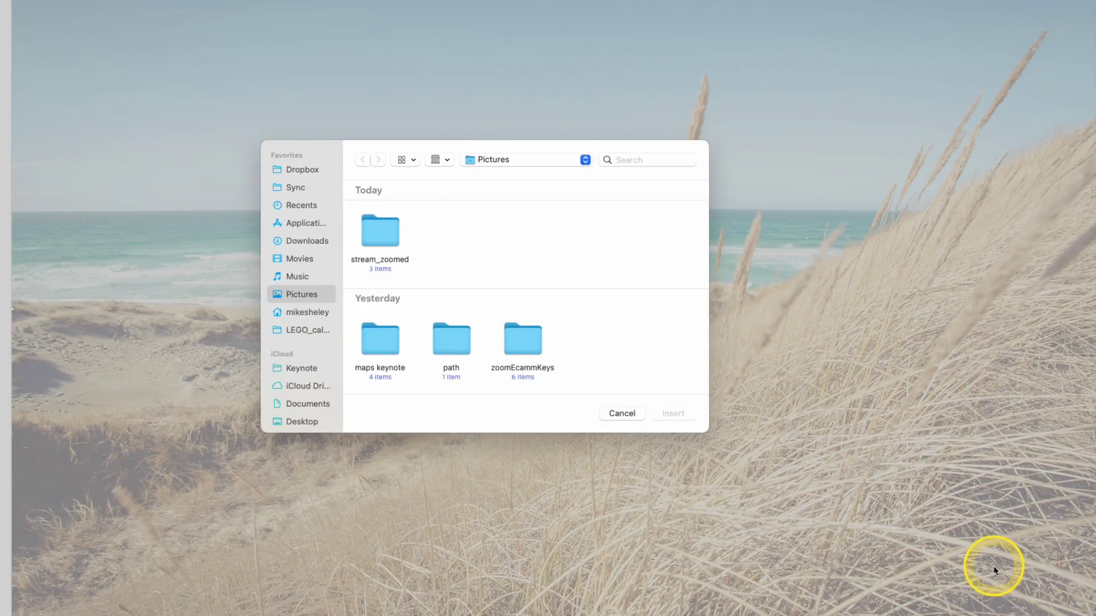
double_click(503, 348)
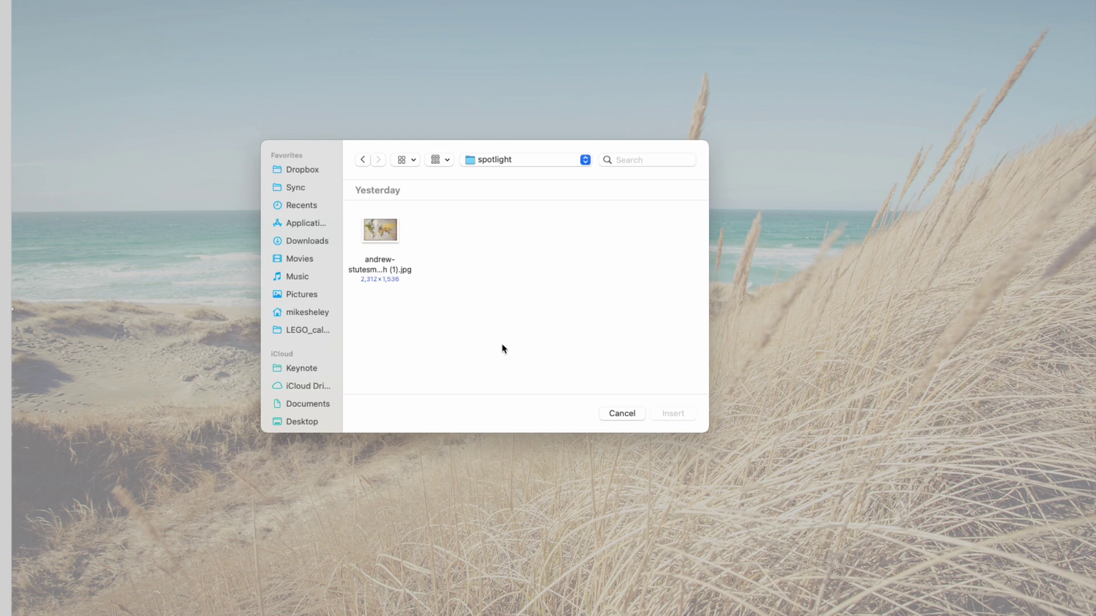
click(375, 224)
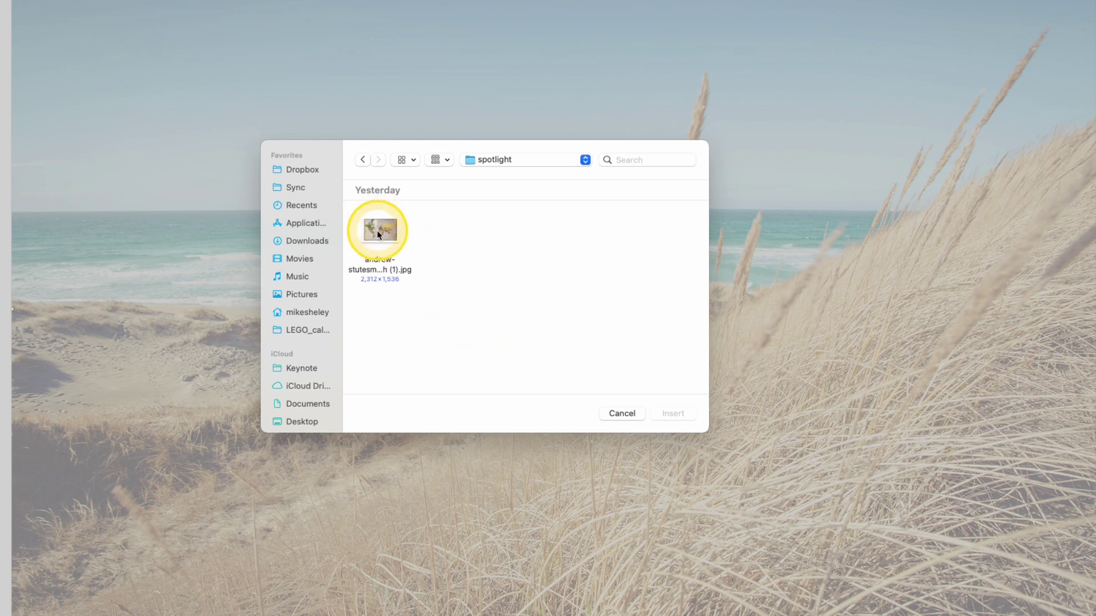
double_click(376, 231)
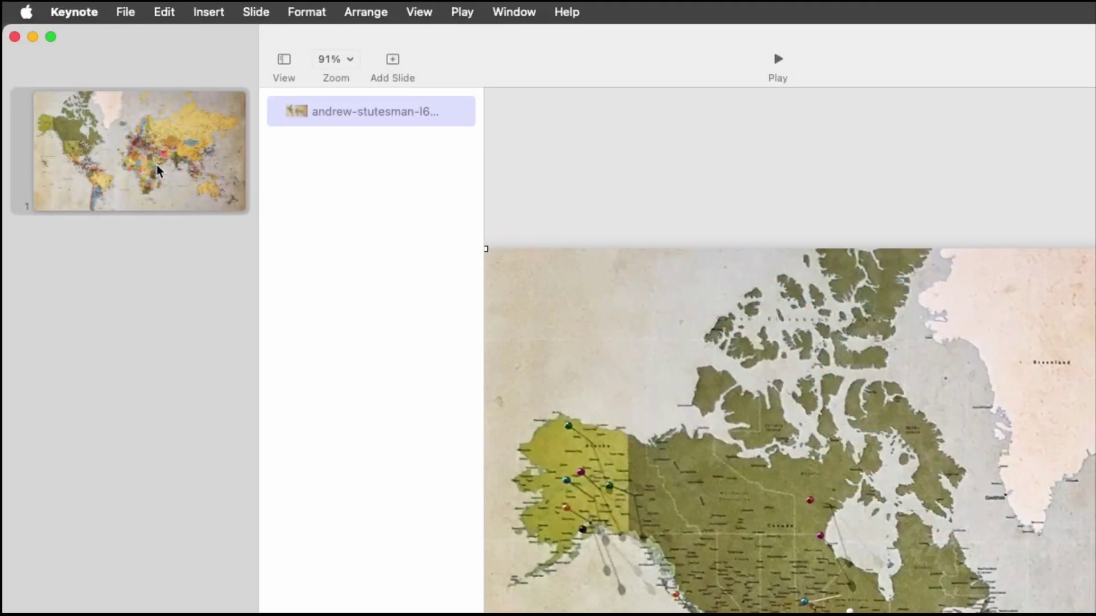
click(33, 57)
Duplicate slide 1, then duplicate the map image on the new slide 2
right_click(140, 173)
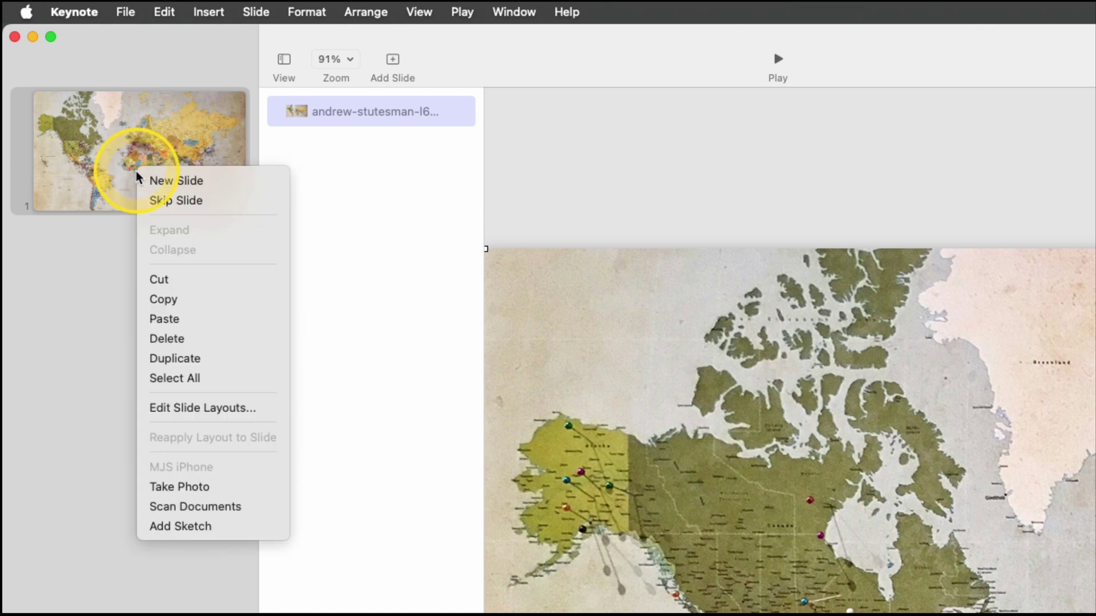
click(151, 360)
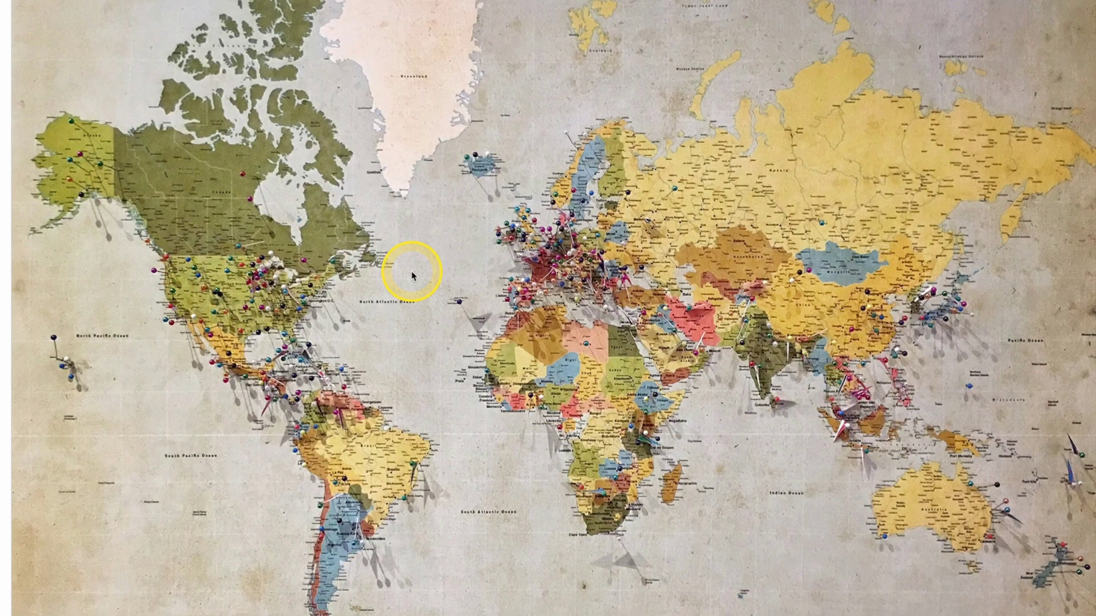
right_click(413, 276)
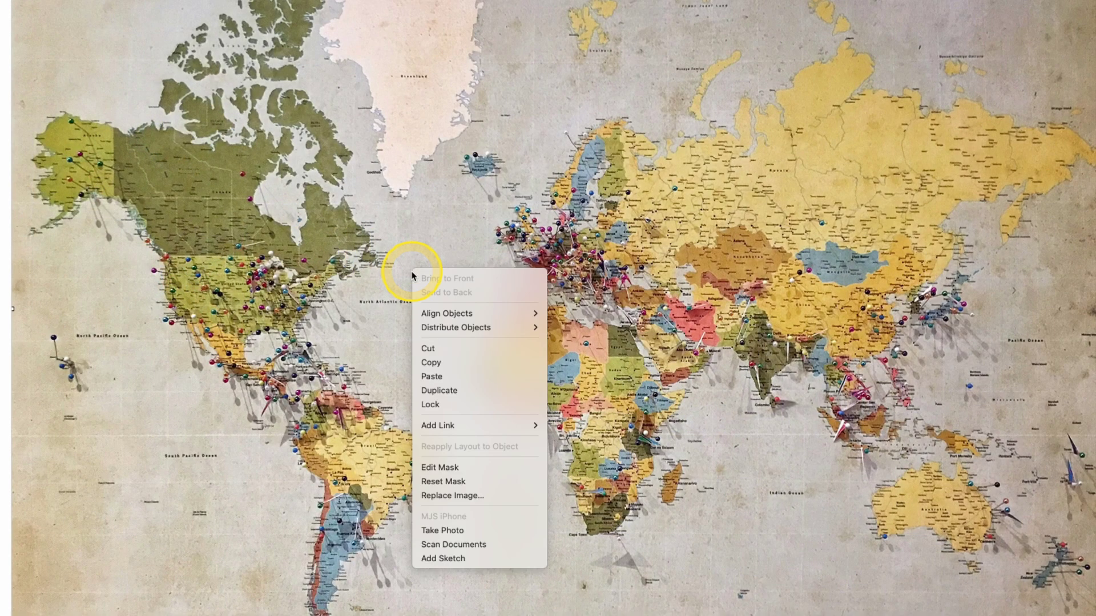
click(431, 391)
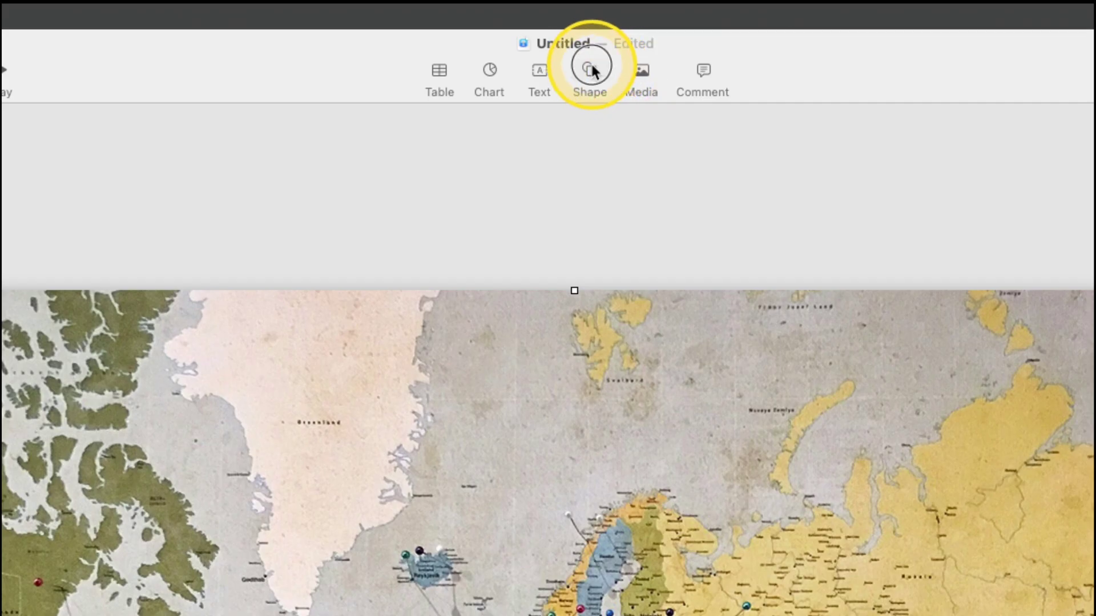
Add a circle, enlarge it over Australia, and select it together with the map
click(611, 29)
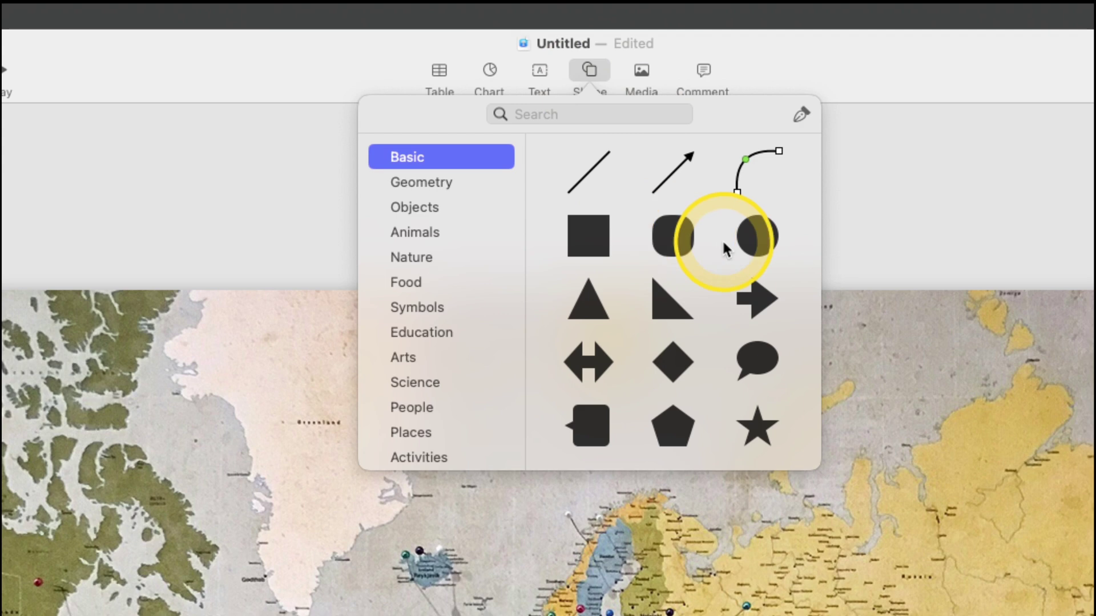
click(761, 237)
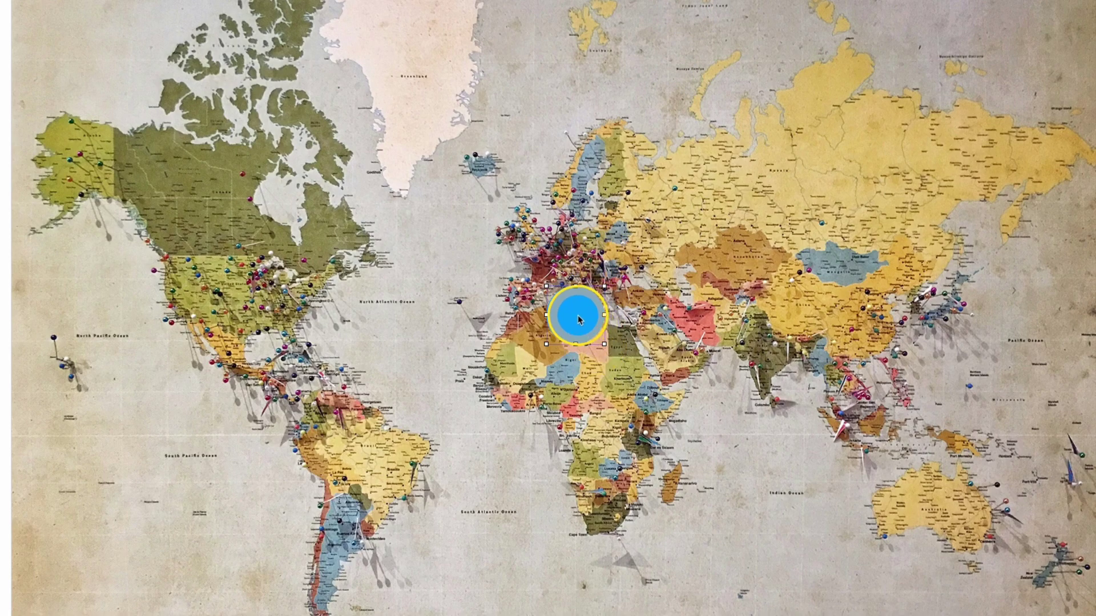
drag(578, 319, 897, 470)
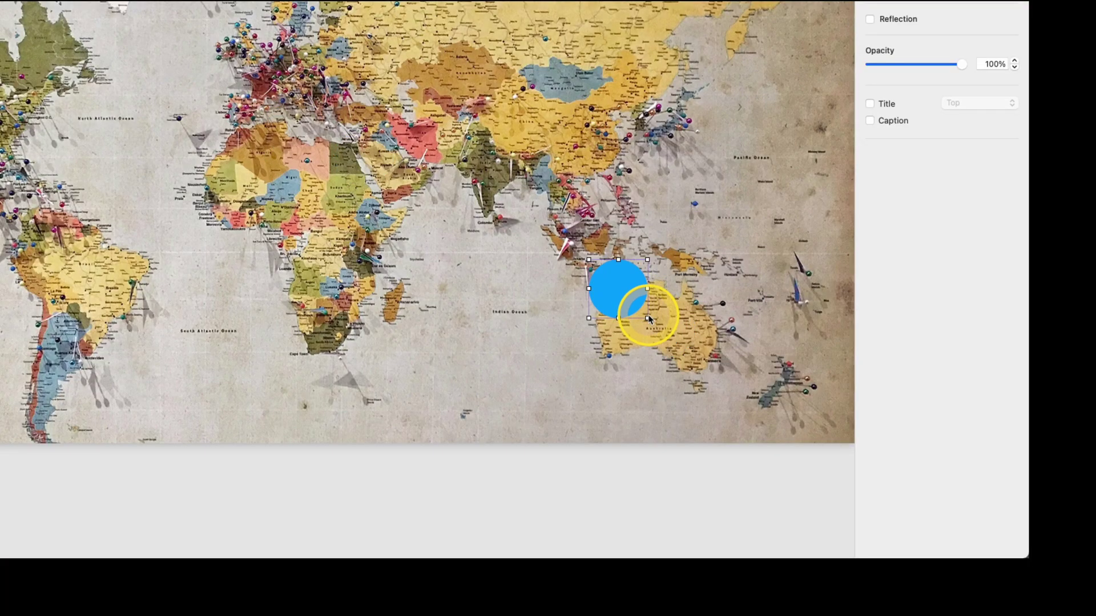
drag(646, 317, 768, 435)
drag(673, 379, 665, 354)
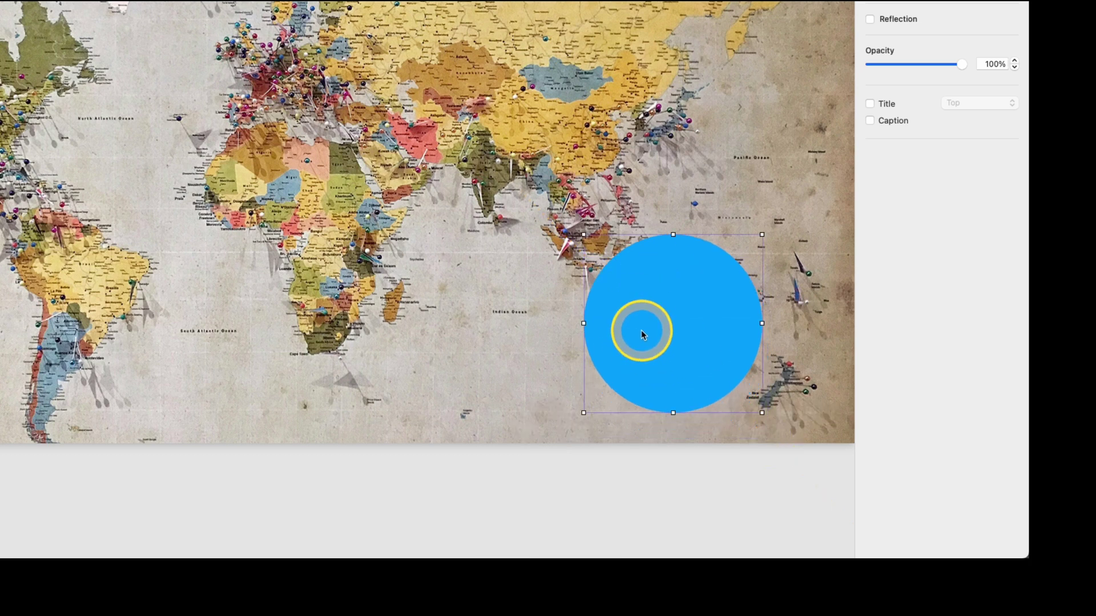
super+click(449, 234)
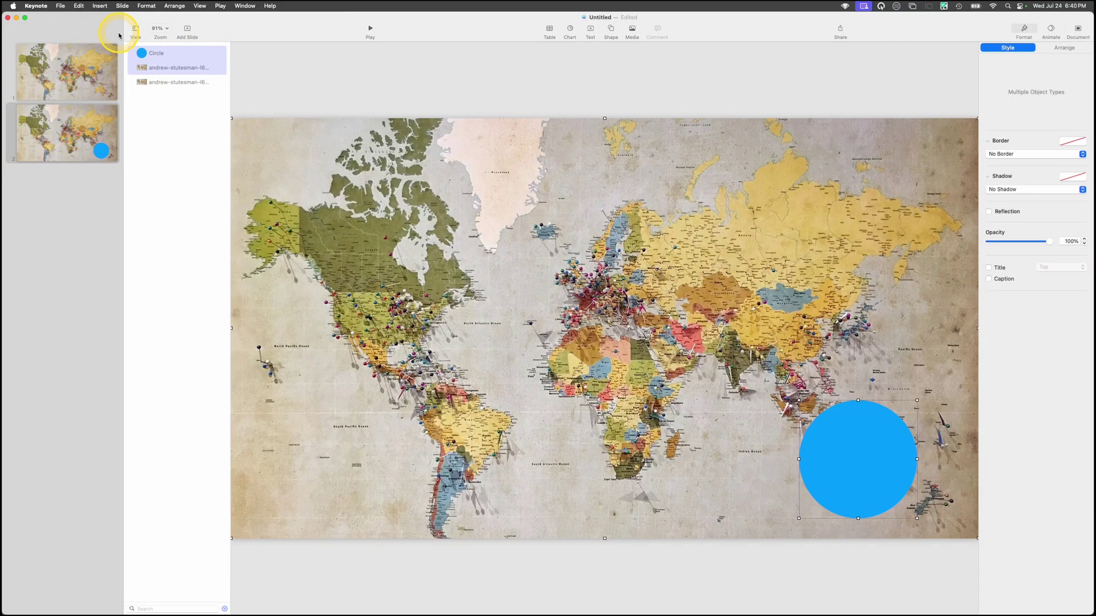
Mask the top map copy with the circle using Mask With Selection
click(146, 6)
mouse_move(167, 72)
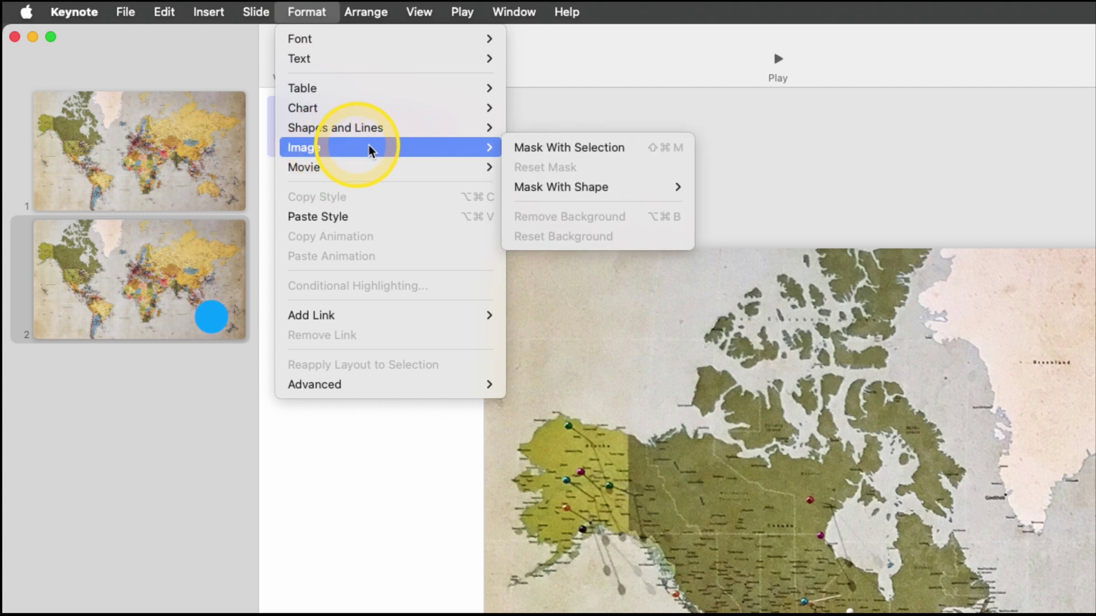
click(551, 158)
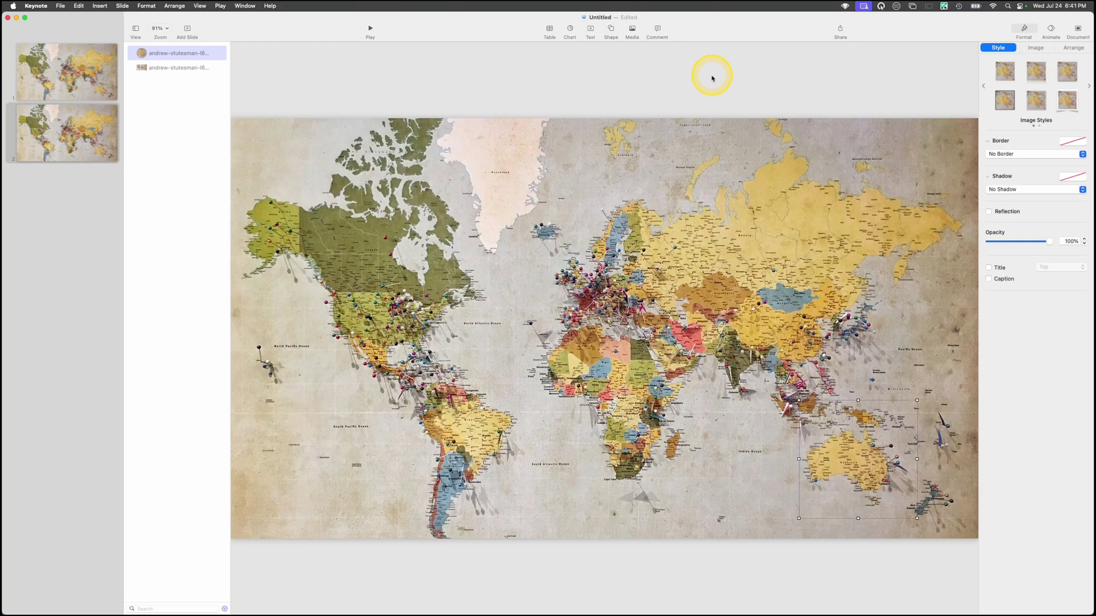
click(711, 81)
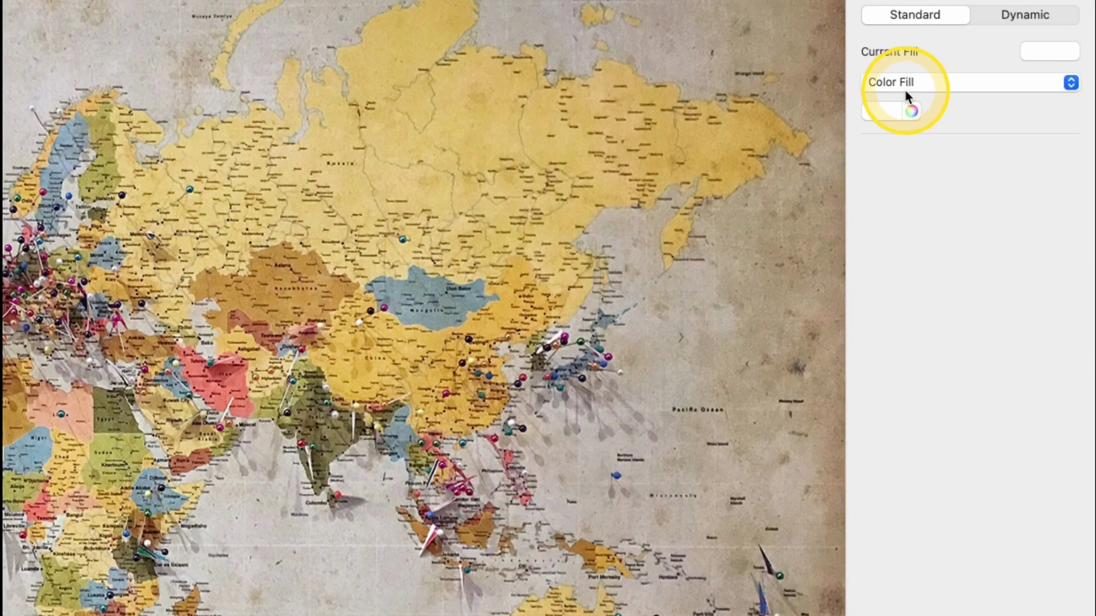
Make slide 2's background black and fade the full world map to about 10% opacity
click(893, 112)
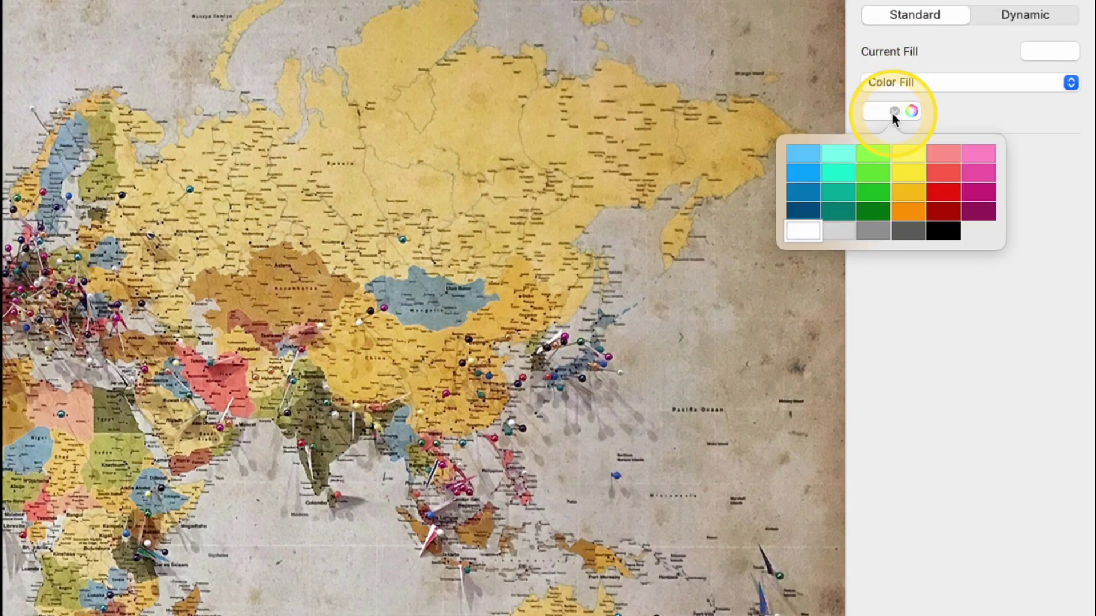
click(942, 231)
click(657, 251)
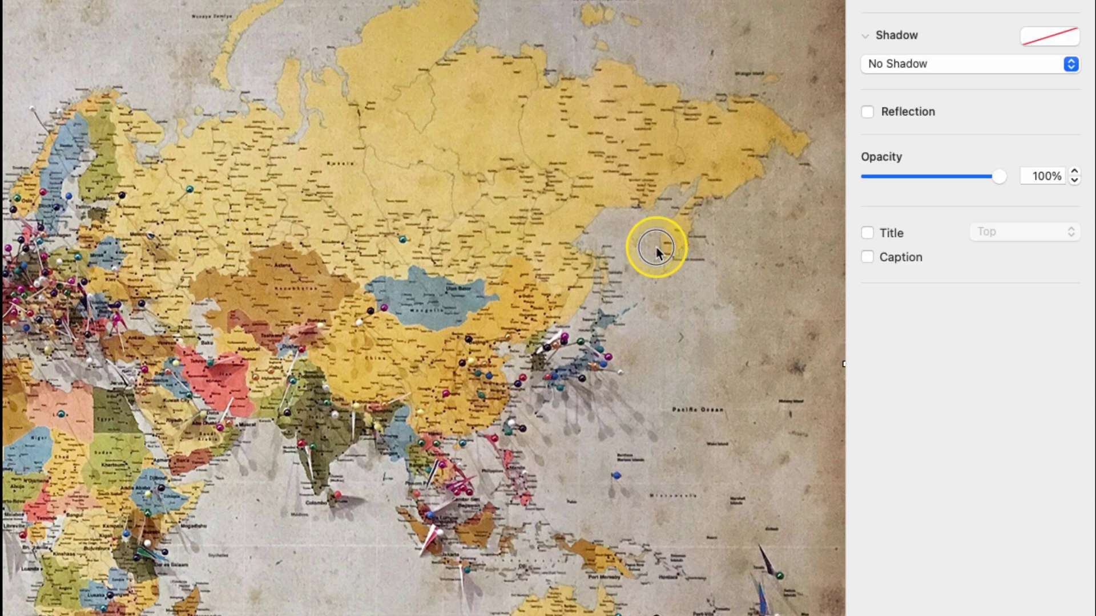
click(1048, 176)
click(1048, 177)
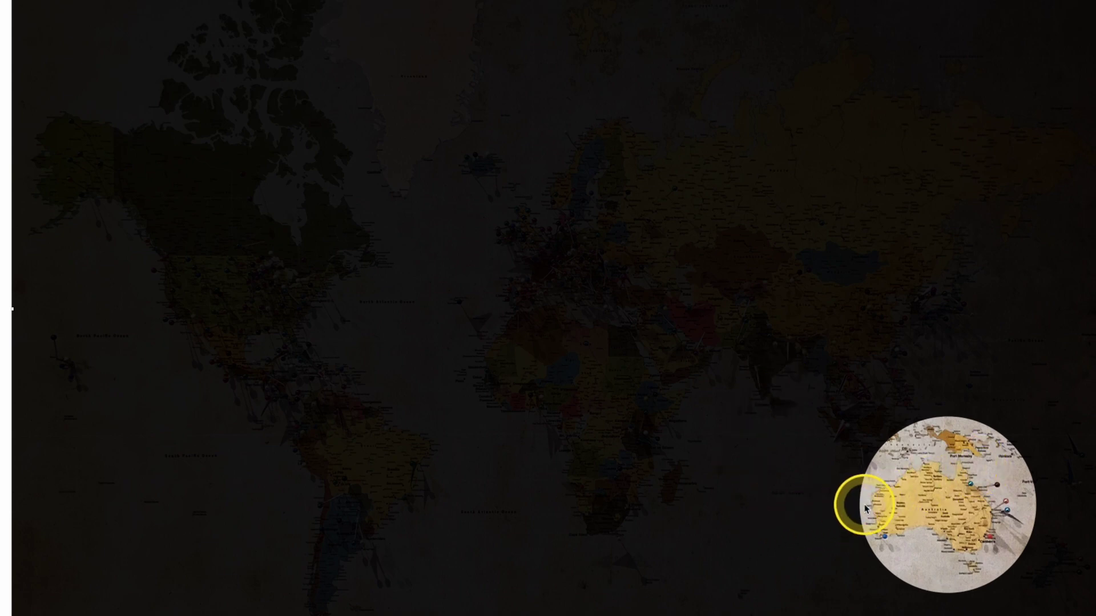
click(897, 505)
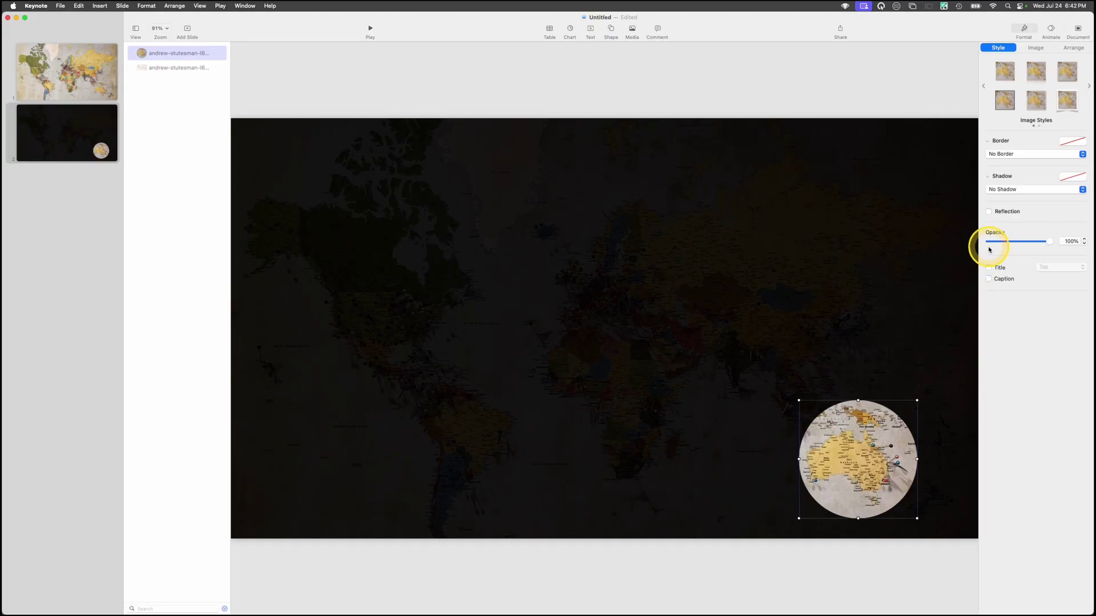
Give the round inset a white drop-shadow glow with 40 pt blur and 0 pt offset
click(1073, 176)
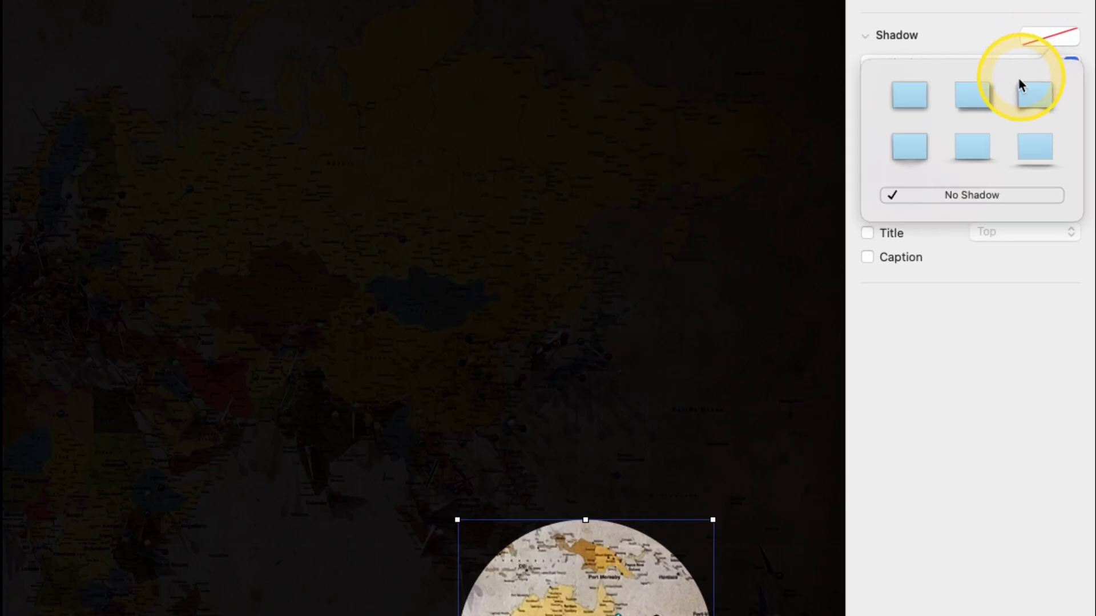
click(968, 105)
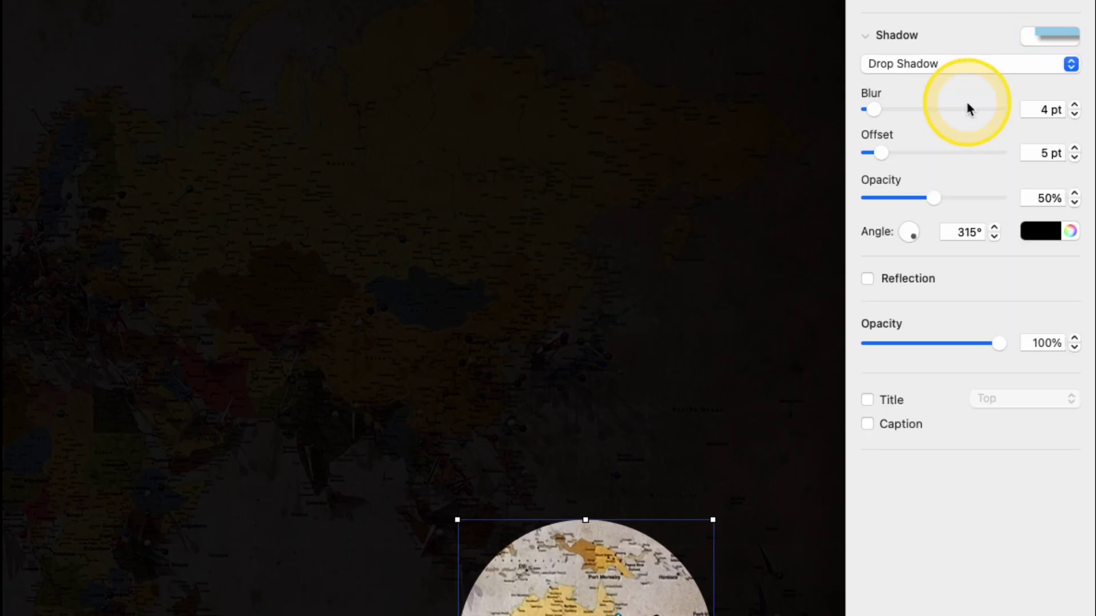
click(1048, 110)
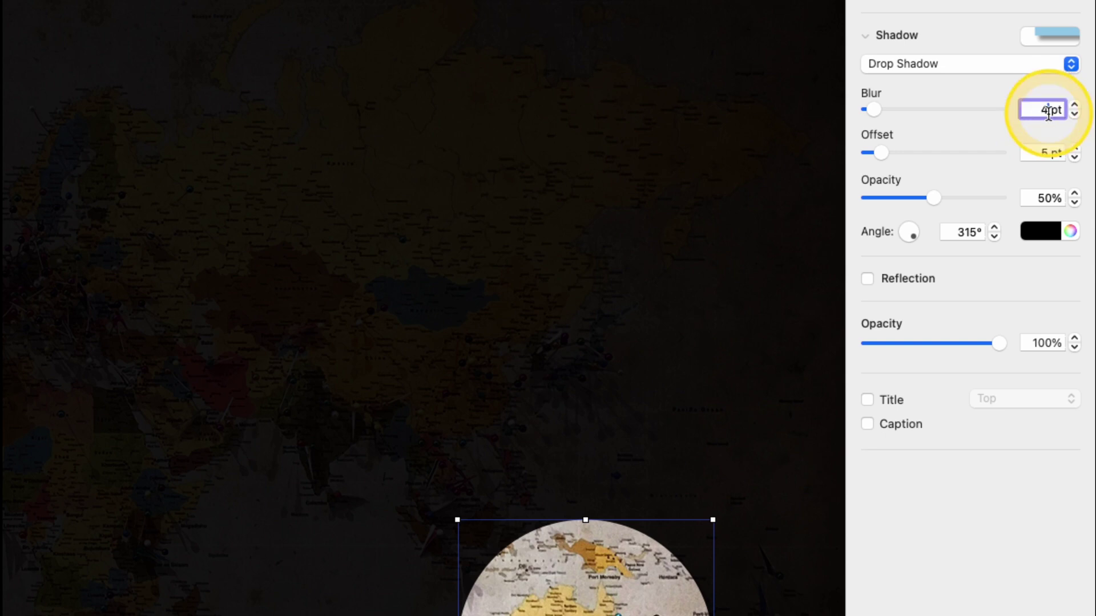
key(Tab)
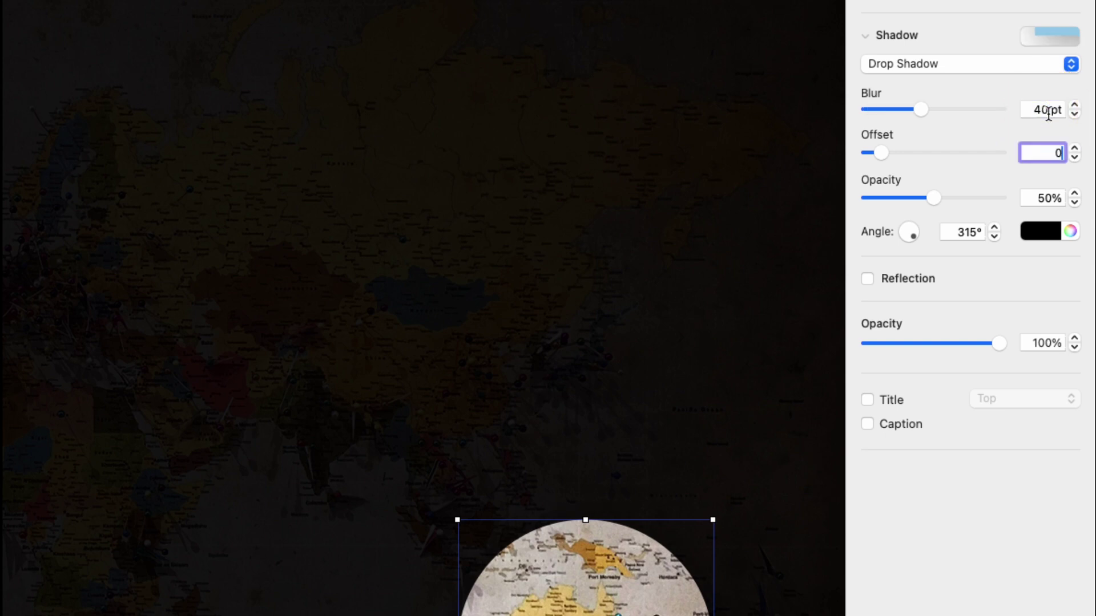
key(Tab)
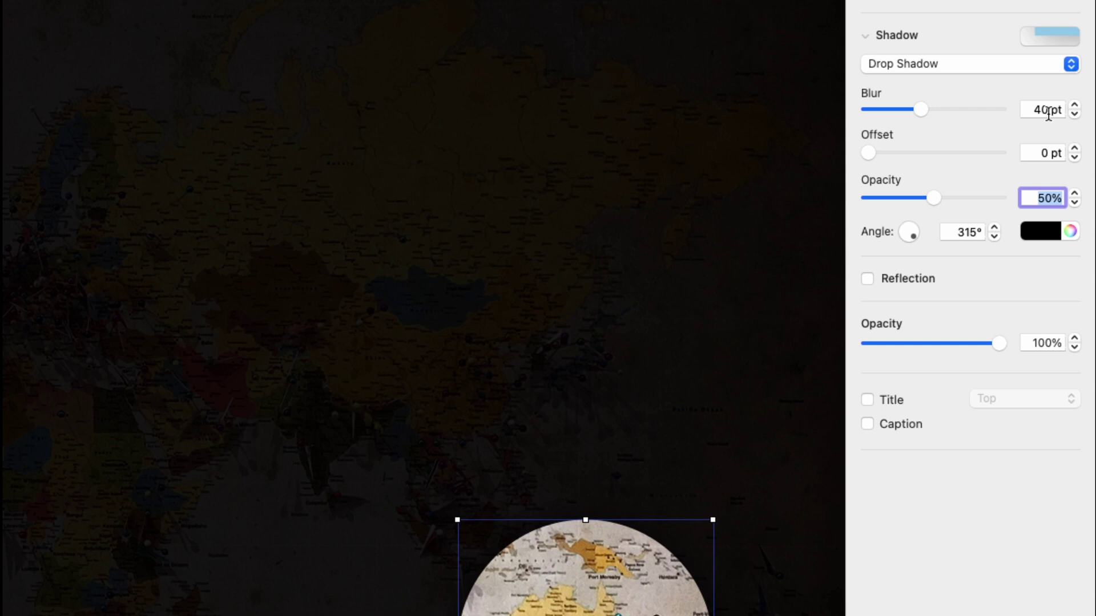
click(1041, 232)
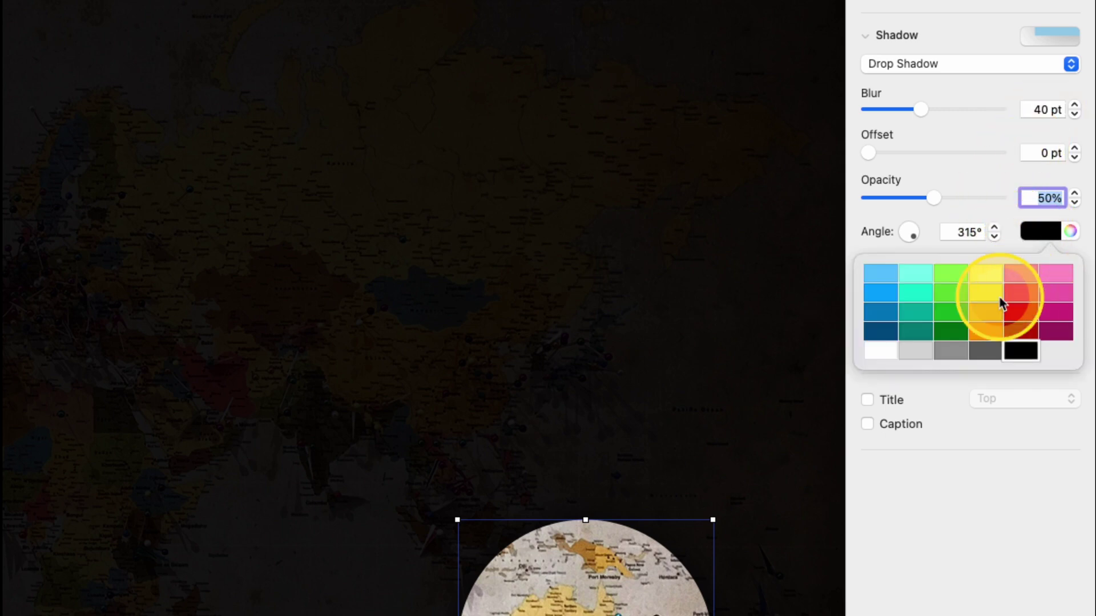
click(886, 351)
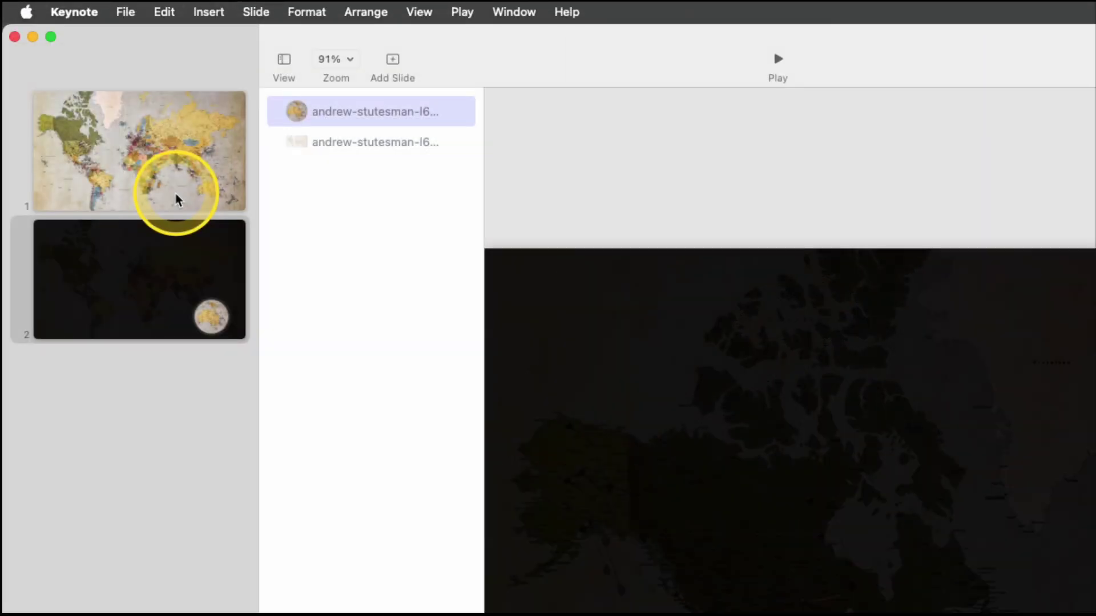
Add a 0.7-second Dissolve transition to the world map slide and preview it
click(85, 95)
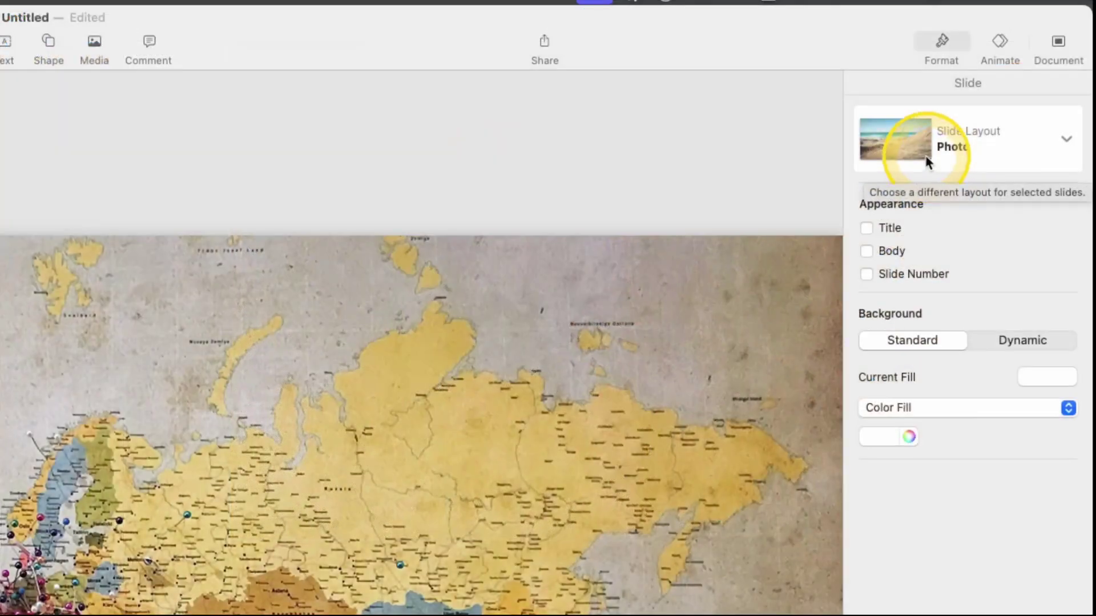
click(1051, 30)
click(950, 148)
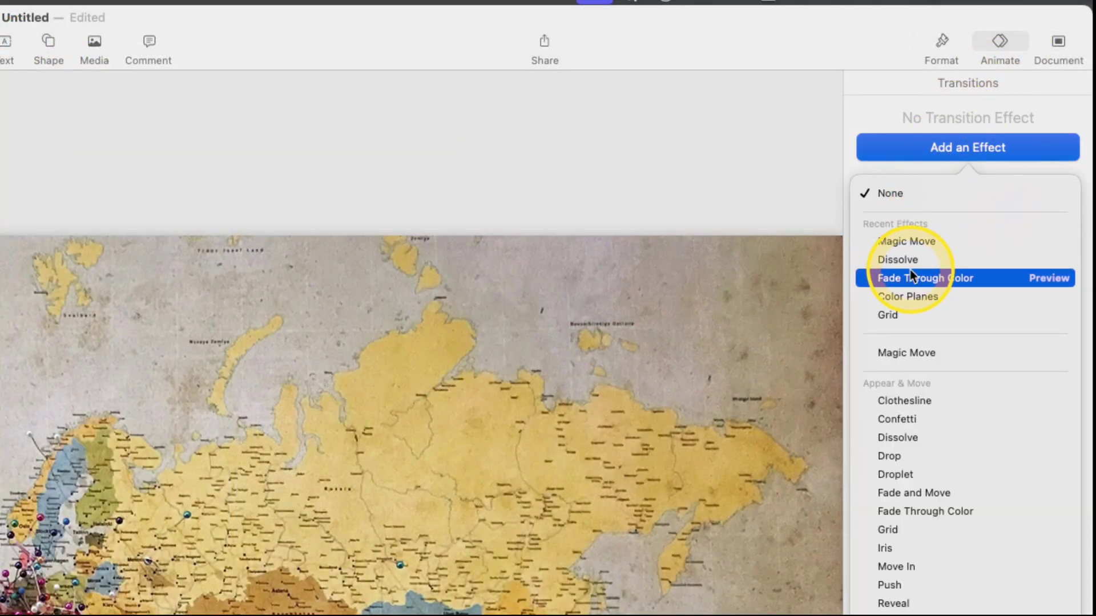
click(937, 255)
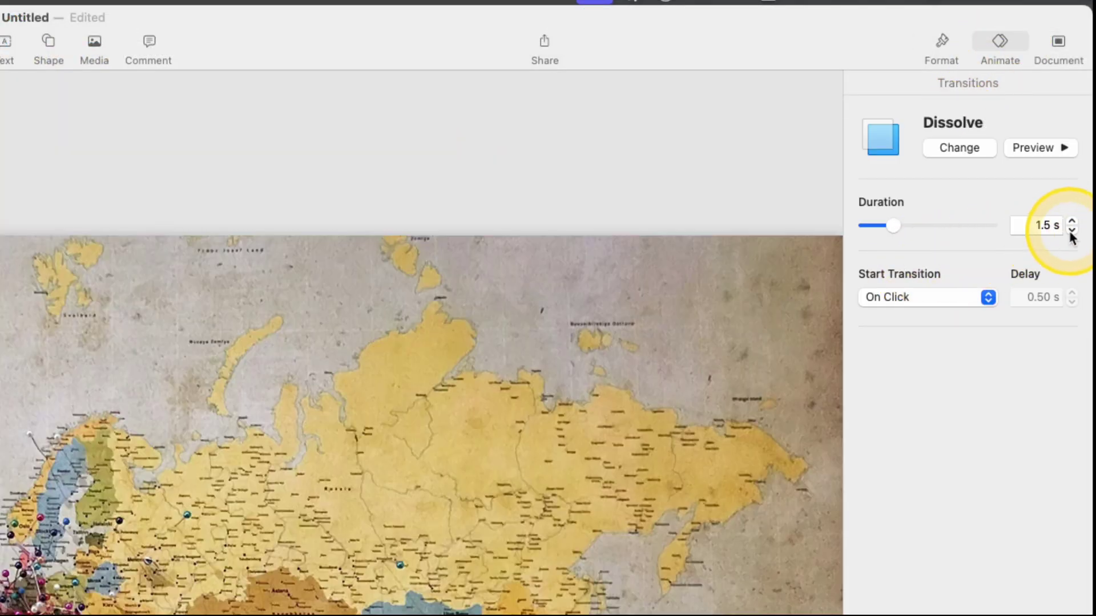
click(1072, 231)
click(1072, 231)
click(1072, 230)
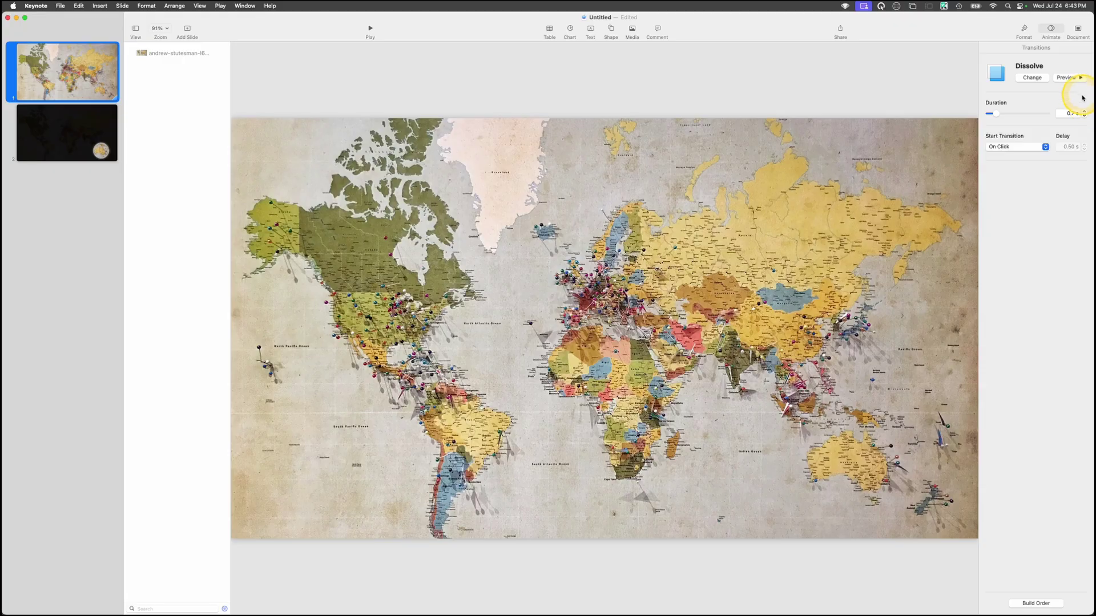
click(1068, 77)
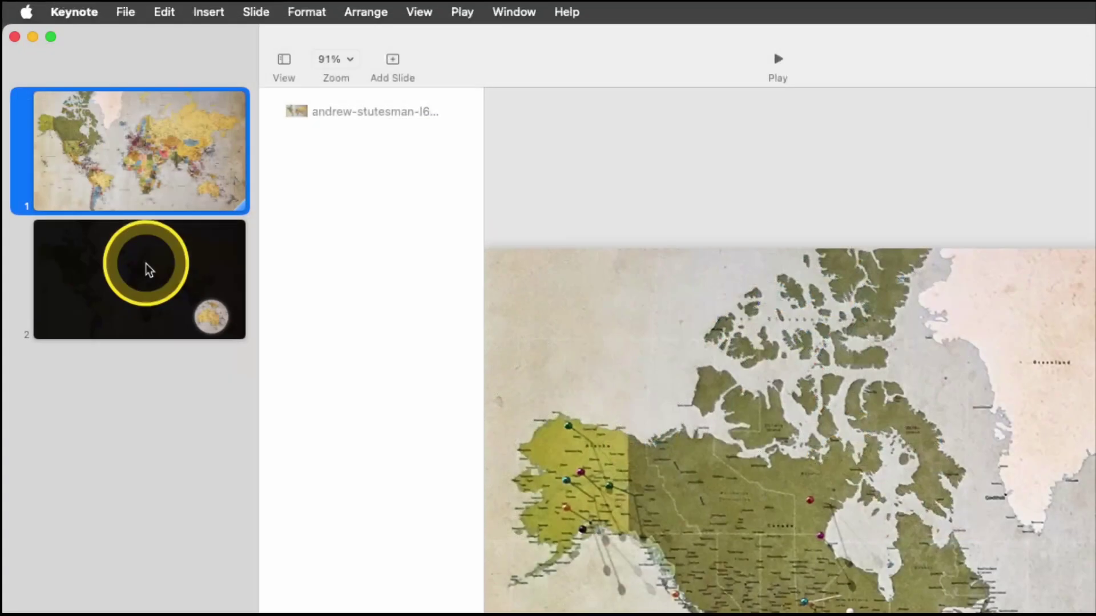
Add a new Photo-layout slide and move it after the dark map slide
click(392, 64)
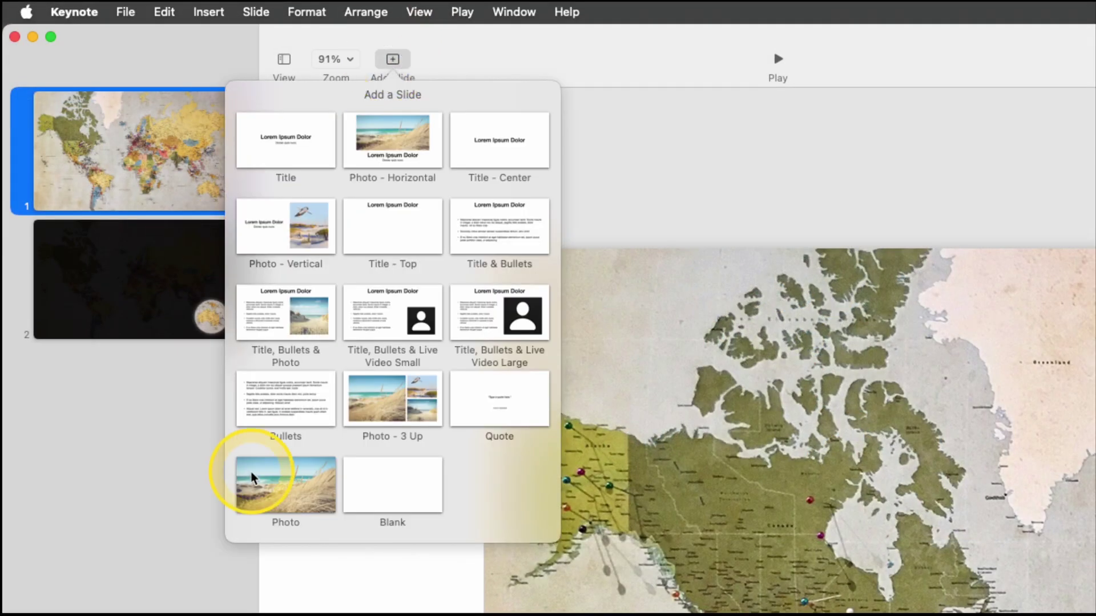
click(266, 508)
drag(147, 331, 148, 467)
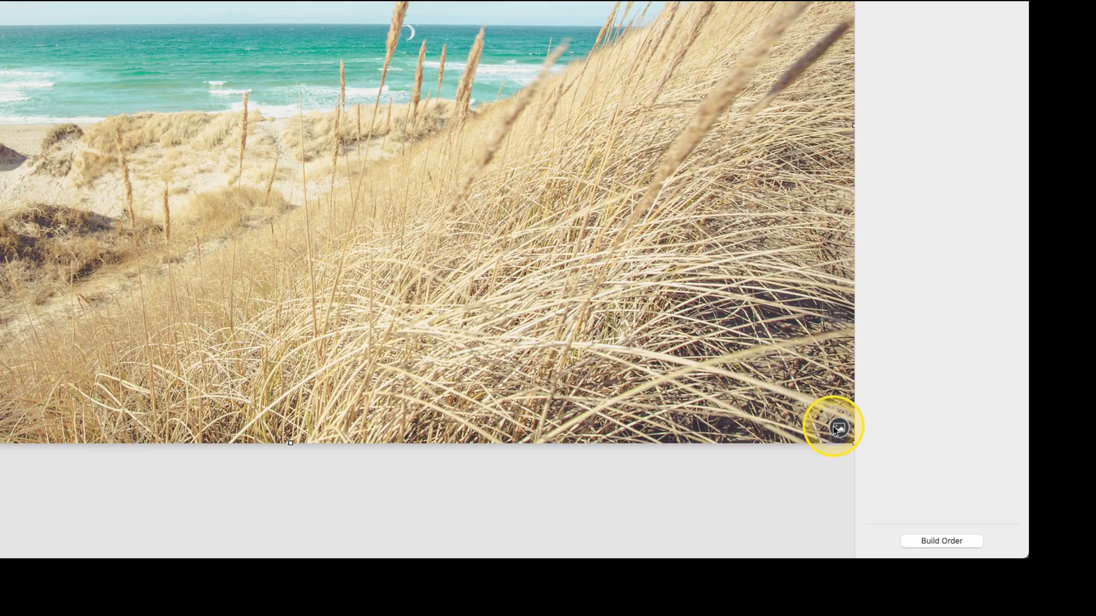
Replace its placeholder with the pushpin road-map photo from maps keynote > zoom
click(838, 427)
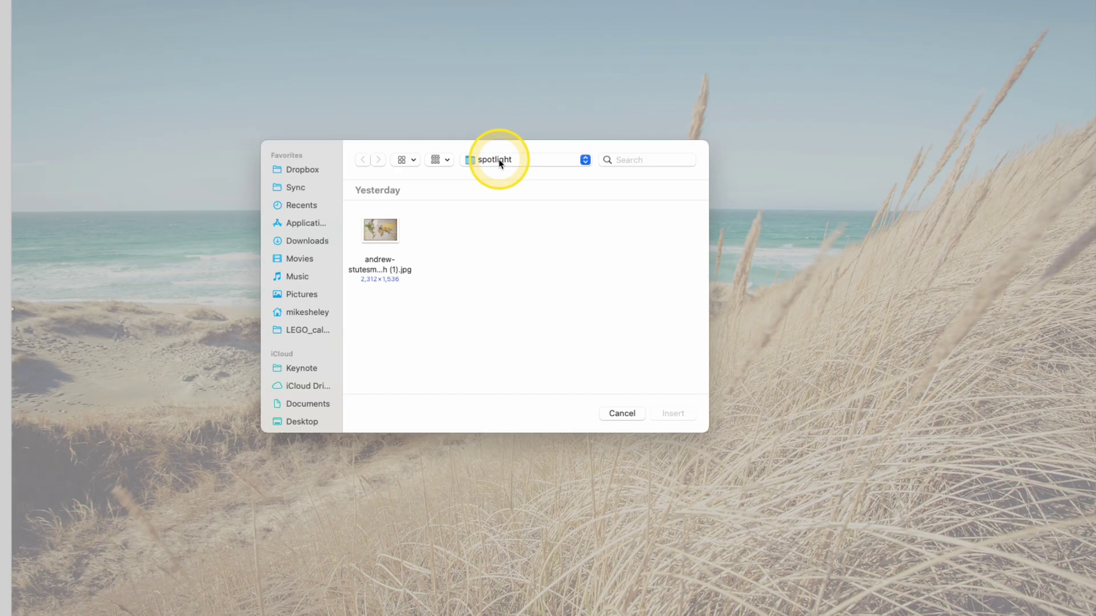
click(491, 160)
click(497, 173)
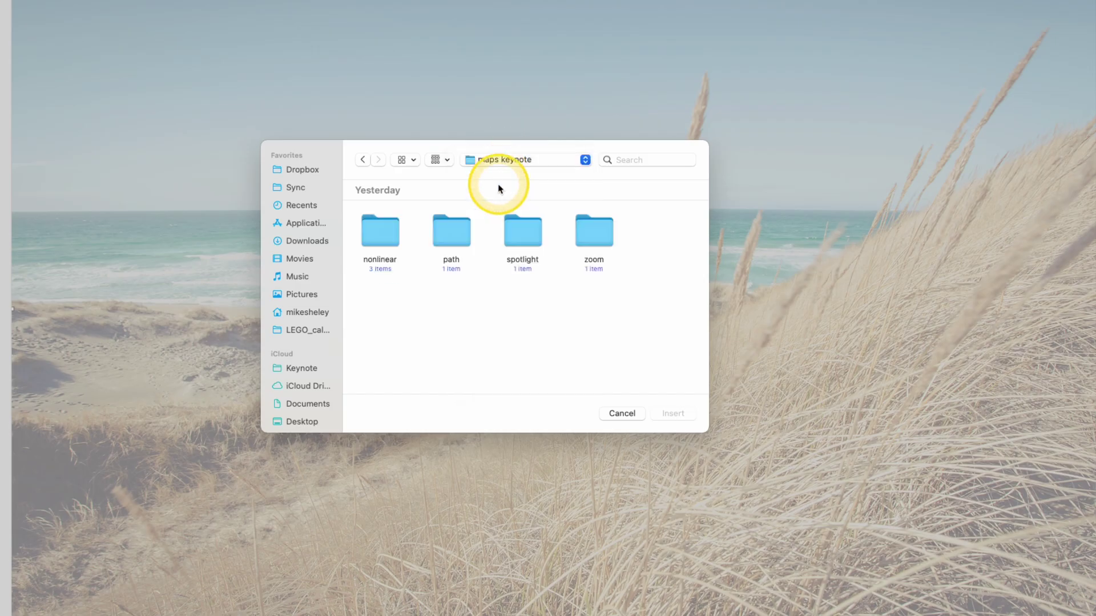
double_click(594, 231)
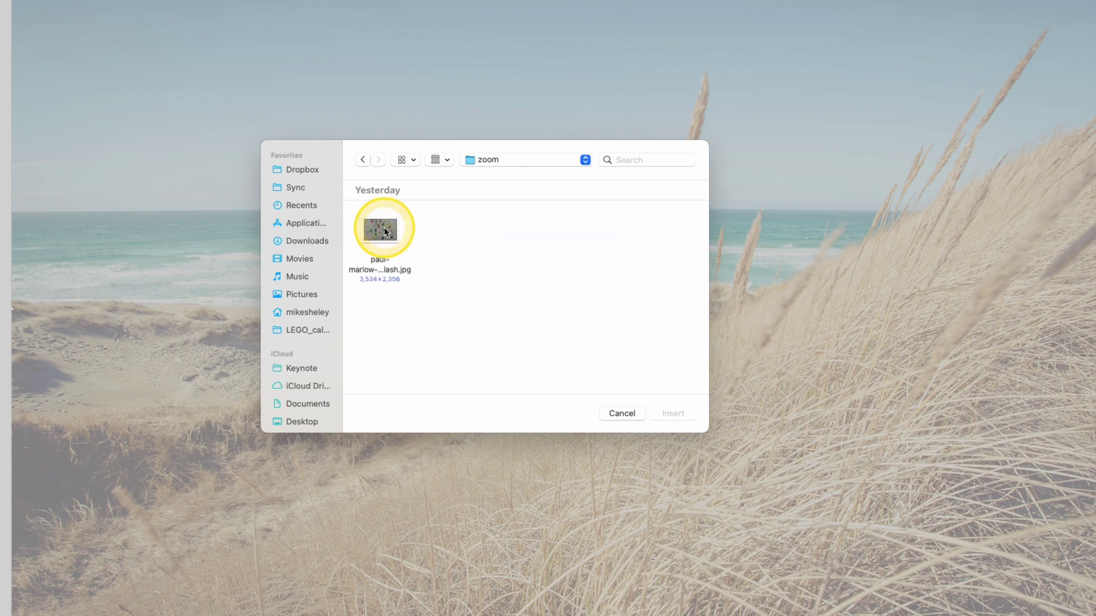
click(383, 229)
click(672, 414)
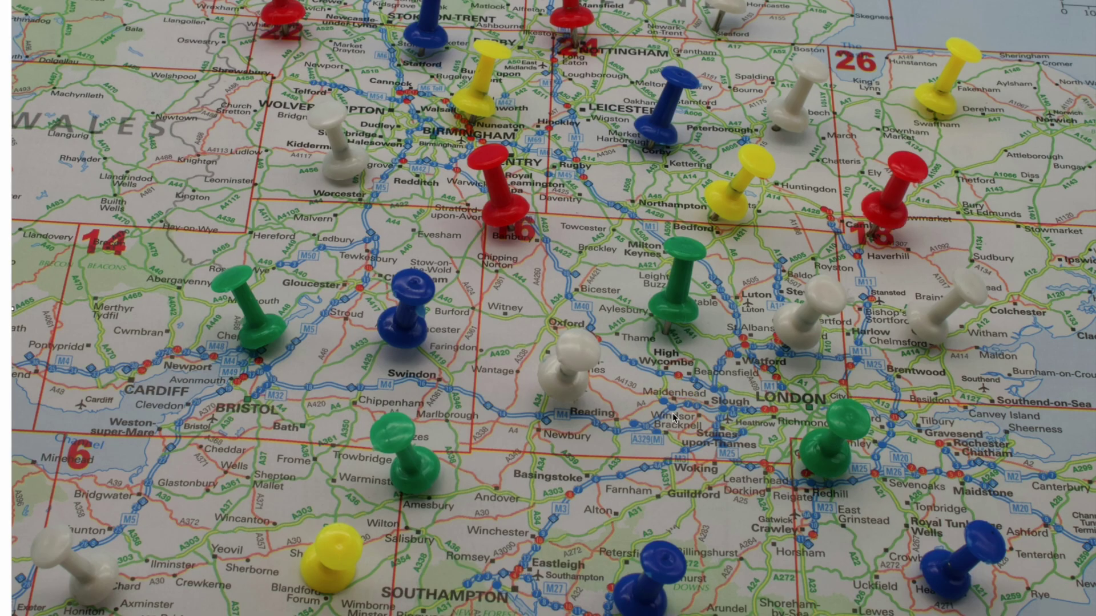
click(660, 413)
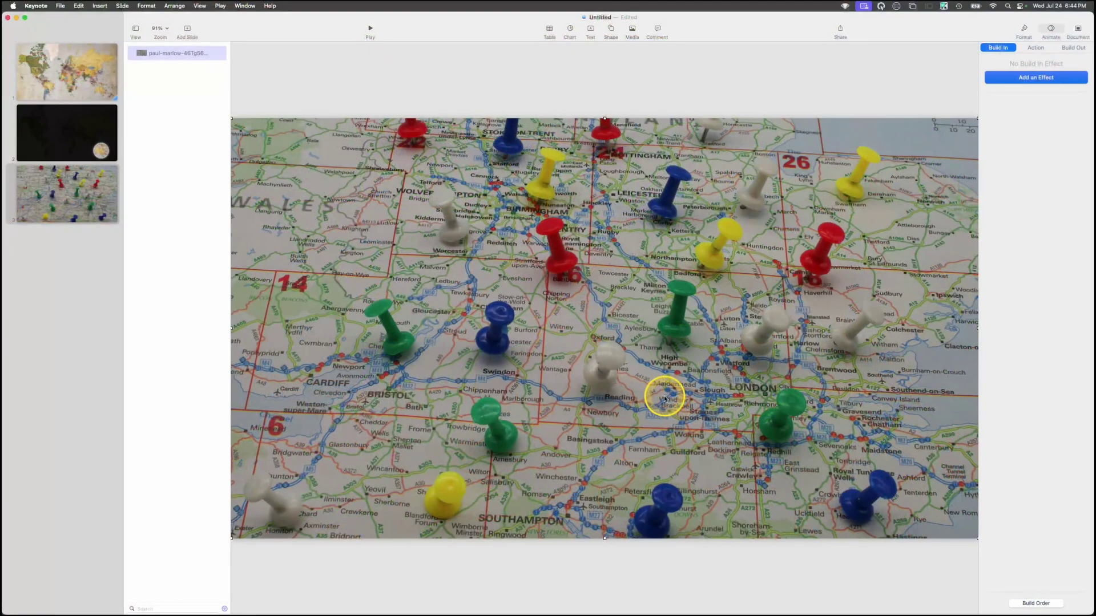
click(67, 201)
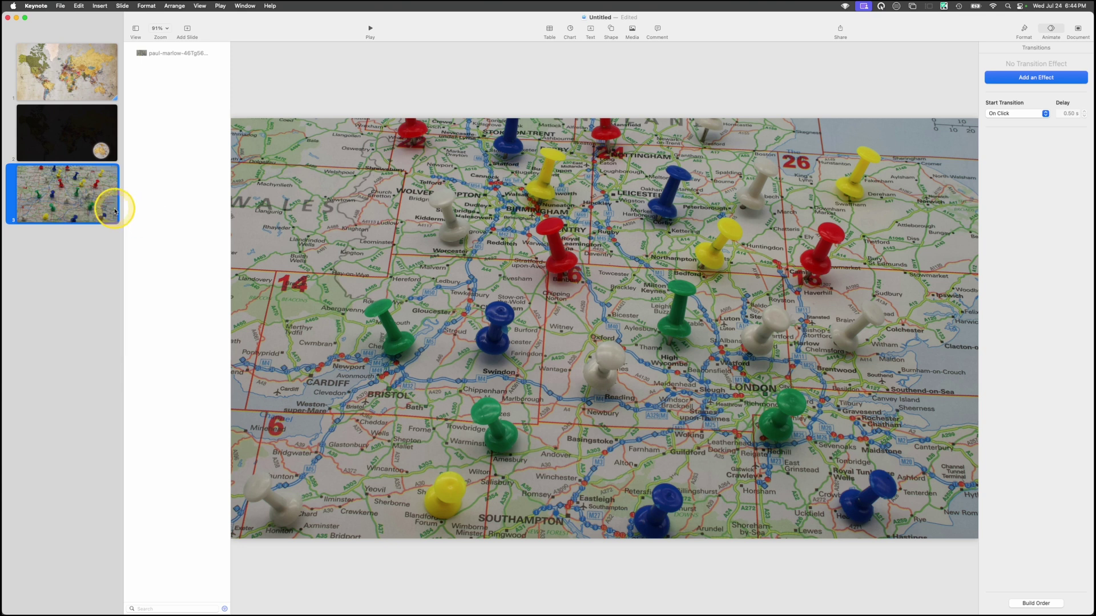
right_click(80, 206)
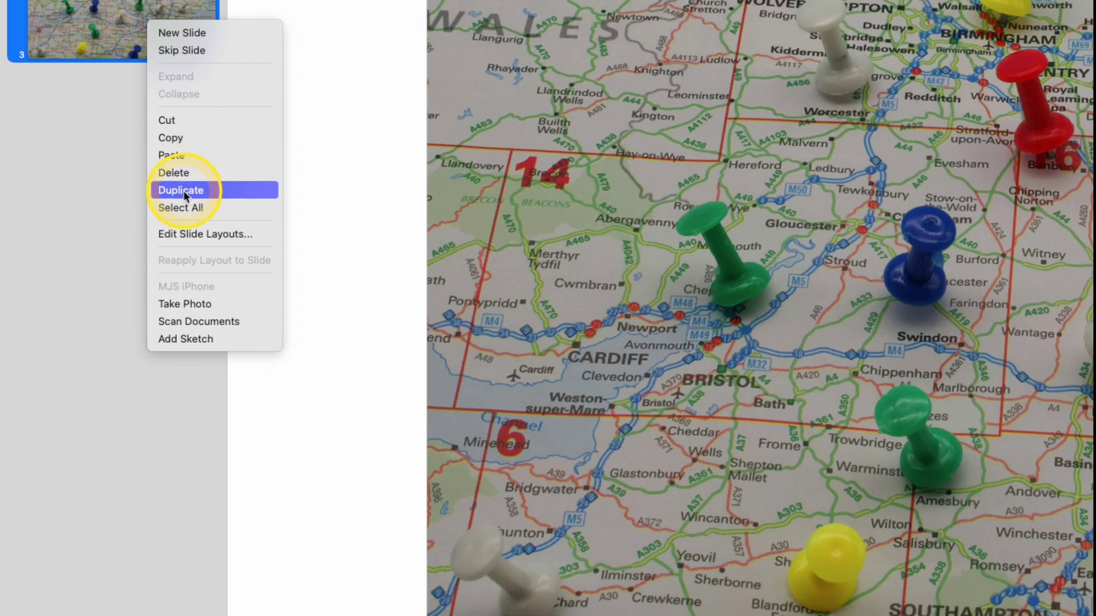
Duplicate the pushpin slide and enlarge the copy's photo into a close-up around the green pin
click(194, 614)
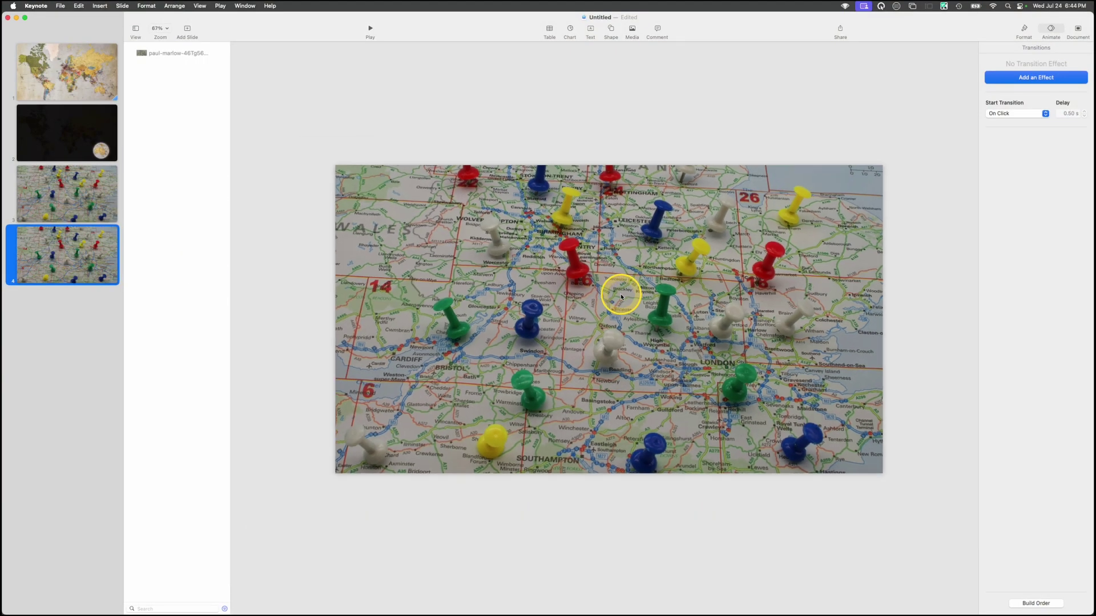
scroll(621, 296, down, 5)
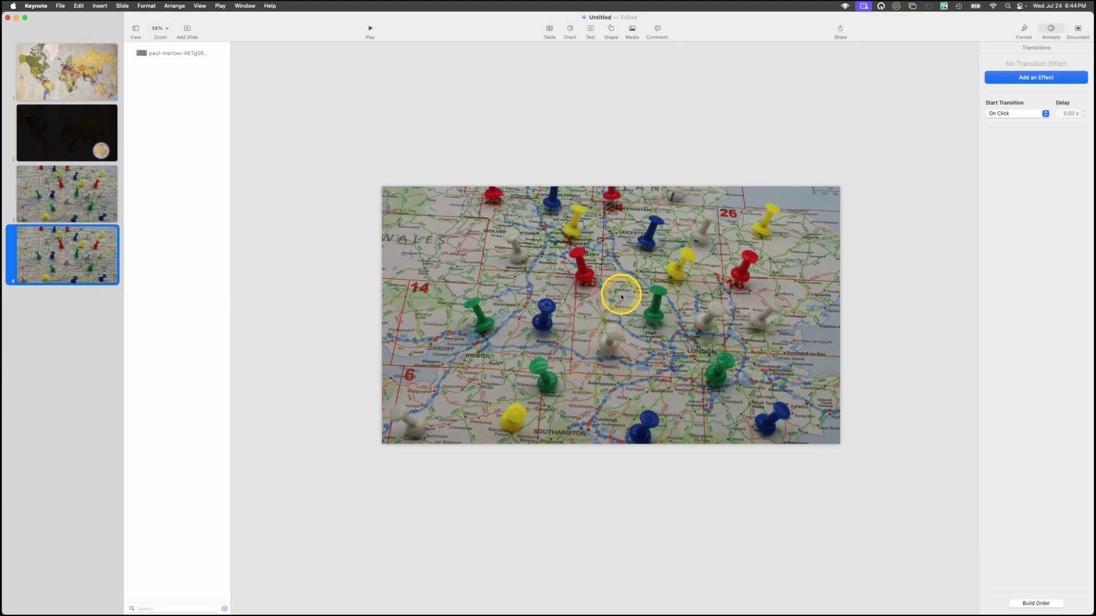
click(627, 293)
drag(796, 220, 1061, 72)
drag(743, 366, 524, 287)
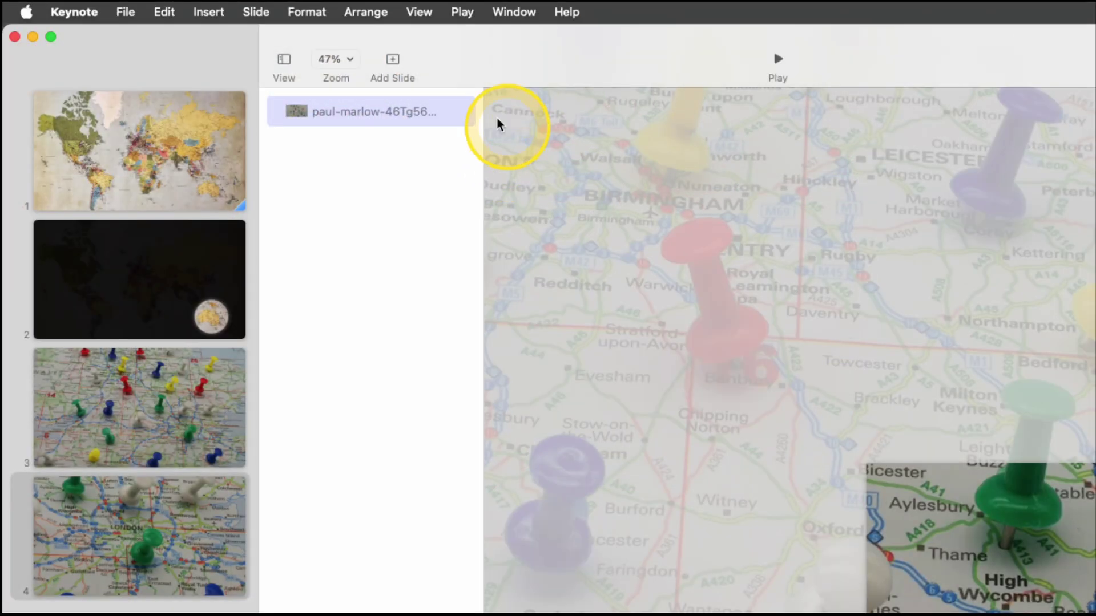
click(160, 28)
click(355, 276)
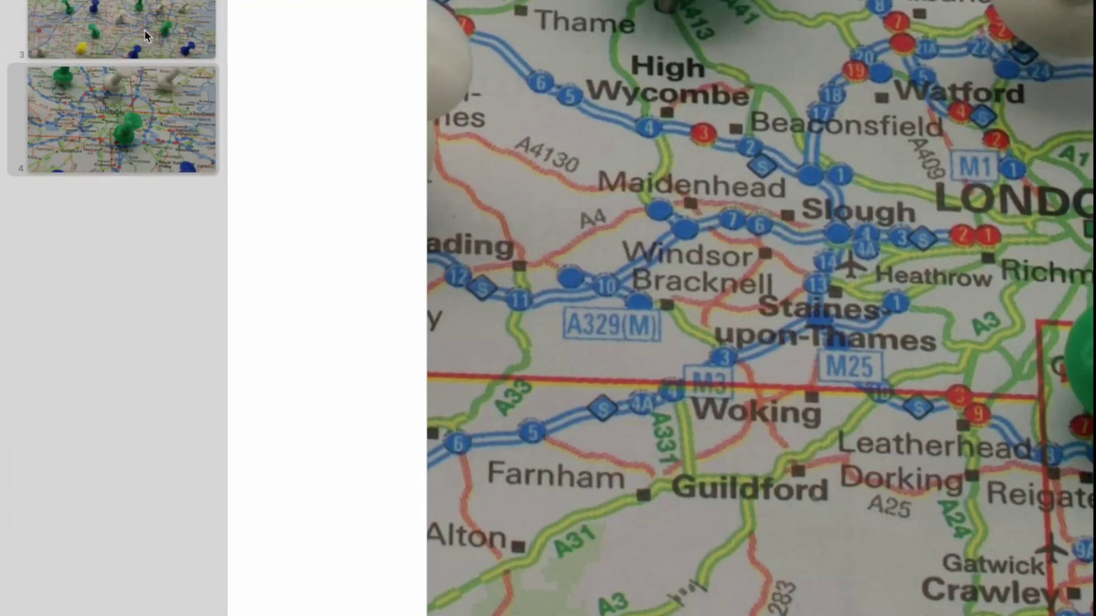
click(79, 207)
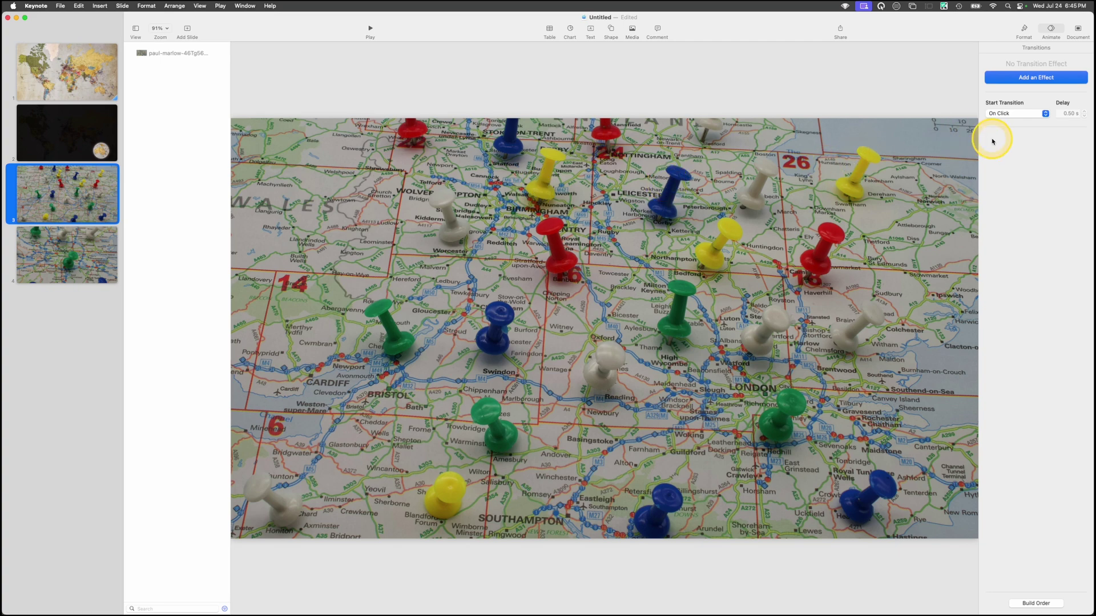
click(1039, 78)
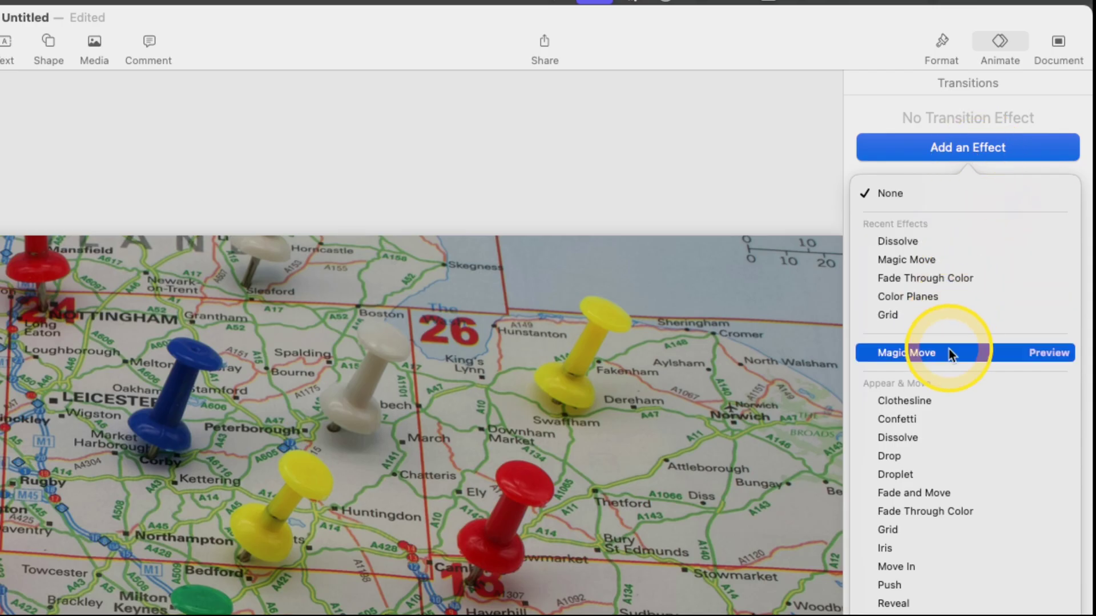
Apply a 0.7-second Magic Move transition to slide 3 and preview it
click(949, 352)
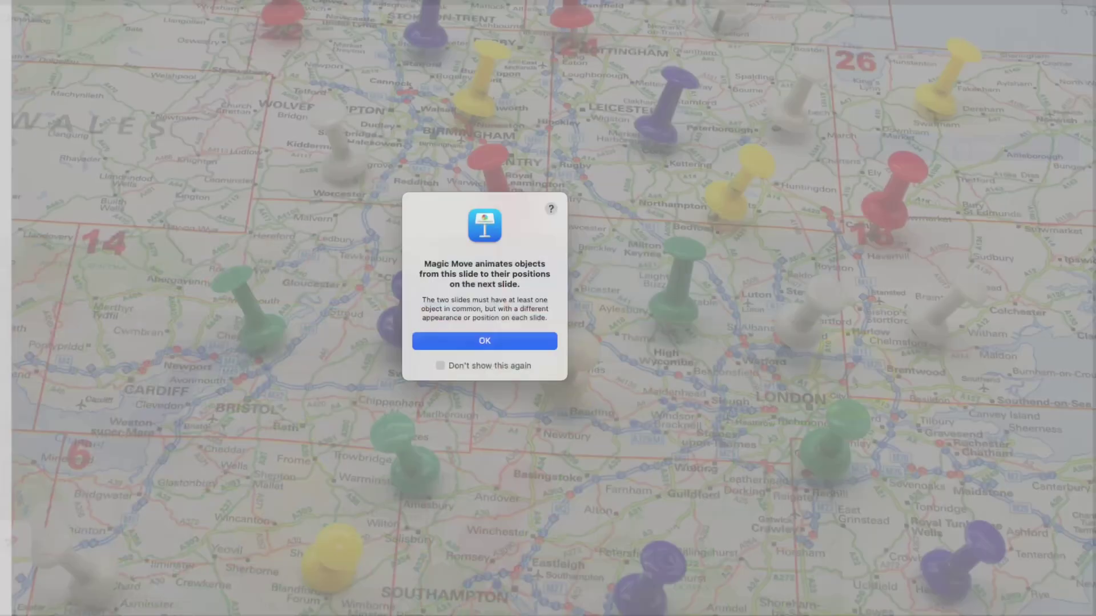
click(512, 341)
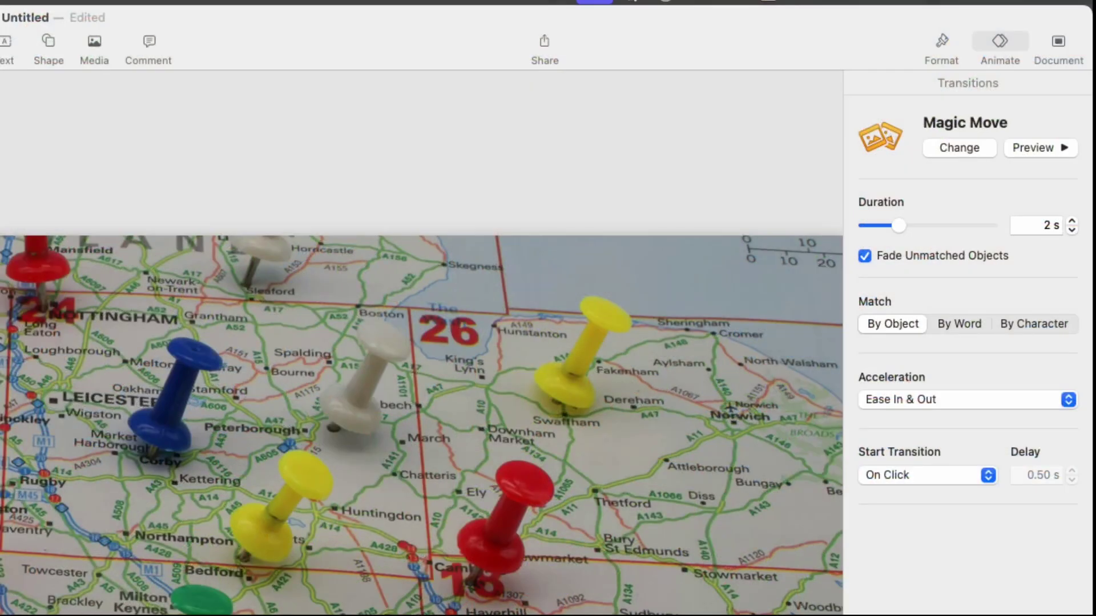
click(1073, 234)
click(1073, 234)
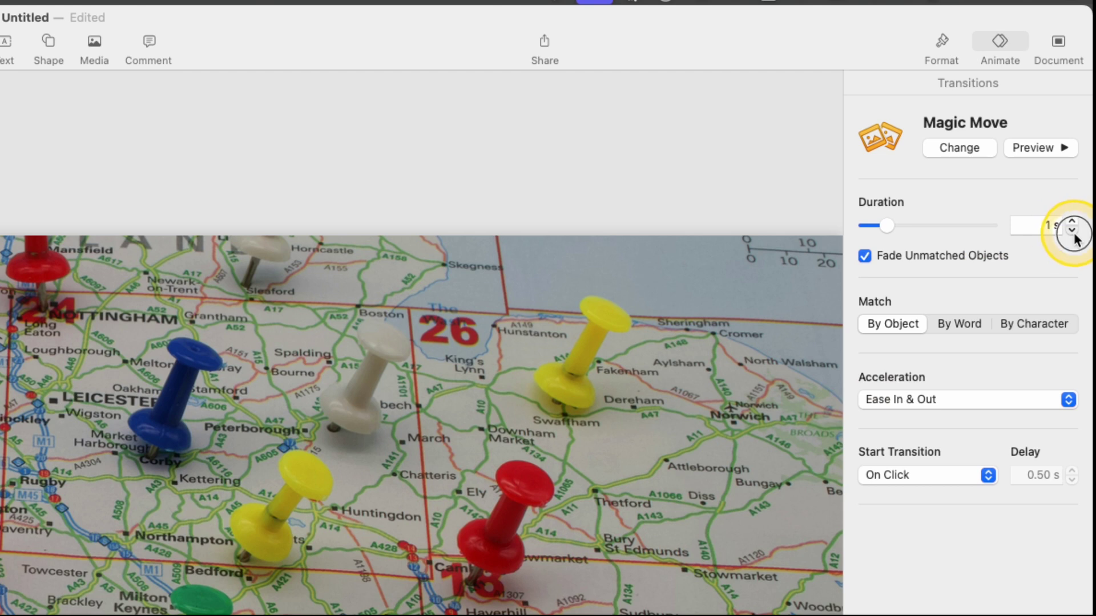
click(1073, 232)
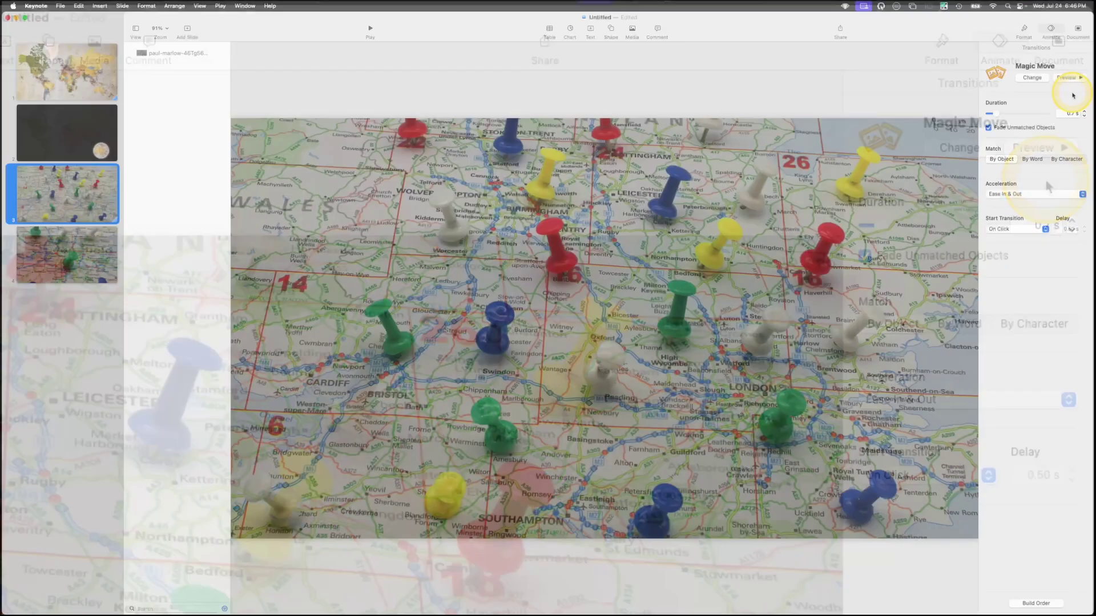
click(1064, 148)
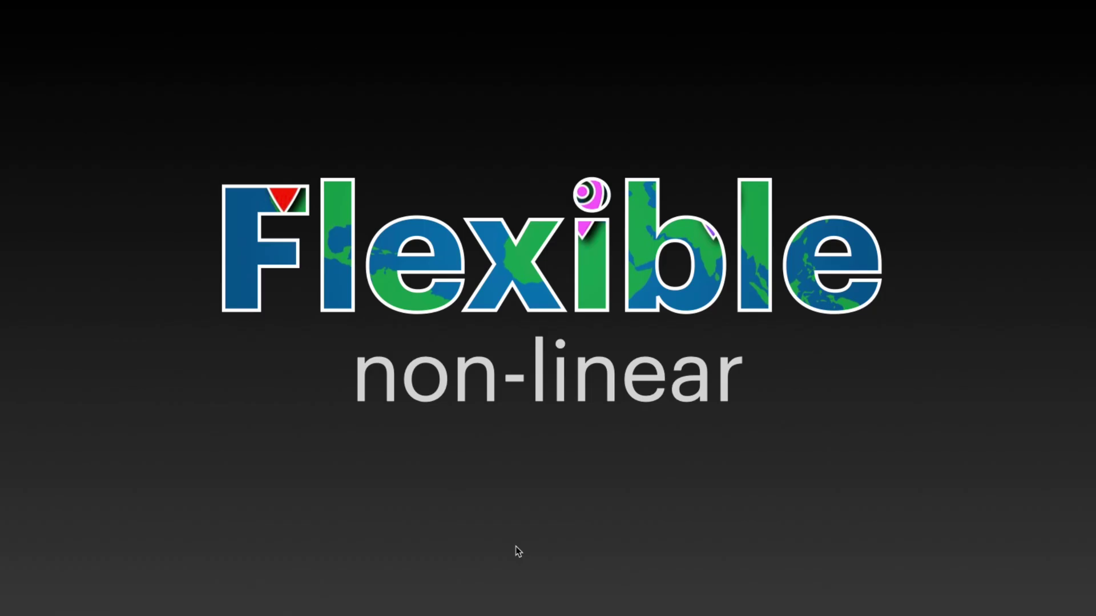
Exit the example slideshow and bring up the new-slide layout choices
click(516, 546)
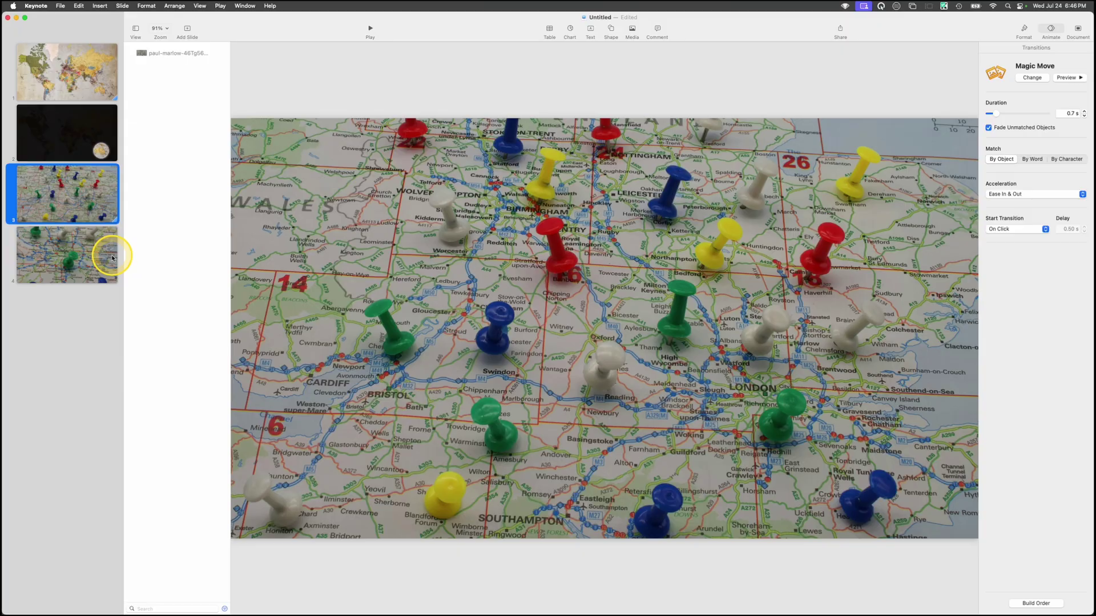
click(100, 262)
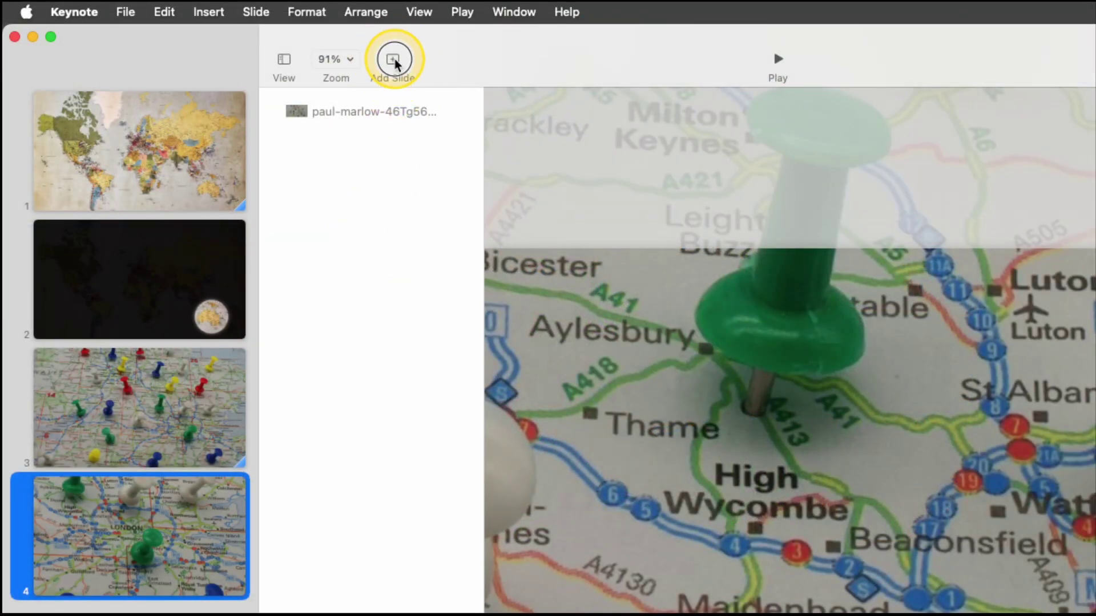
click(187, 28)
Add a blank slide at the end and give its background an Advanced Gradient Fill
click(393, 502)
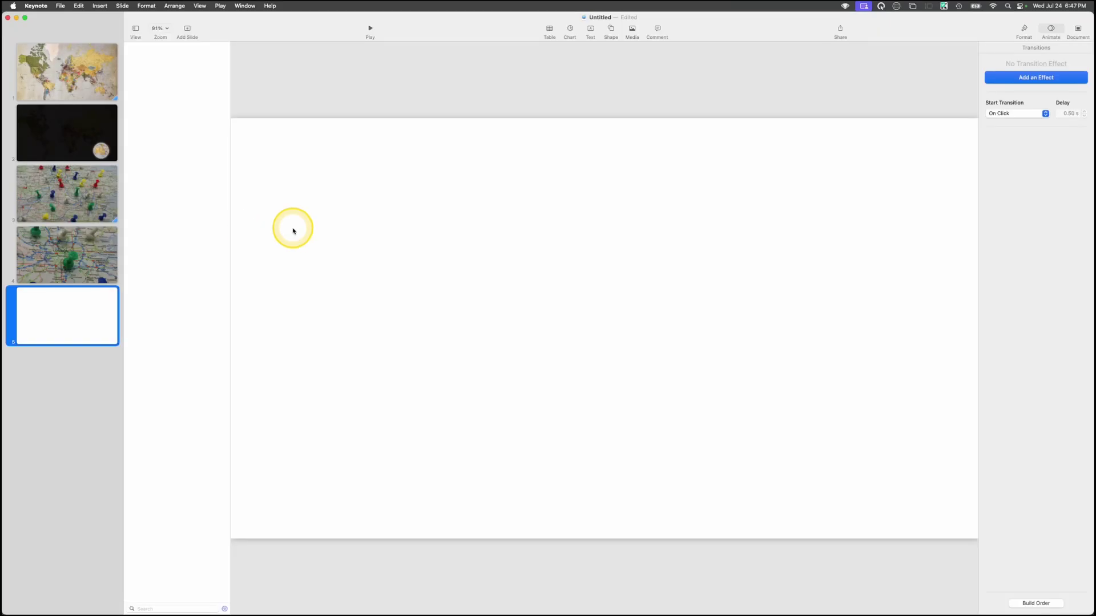
click(887, 171)
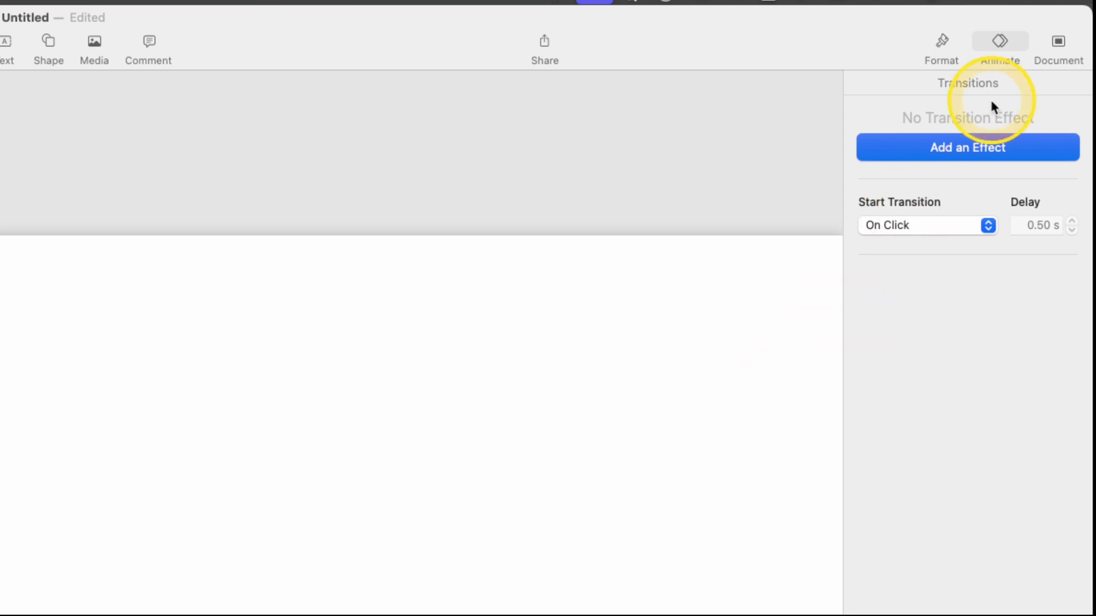
click(941, 43)
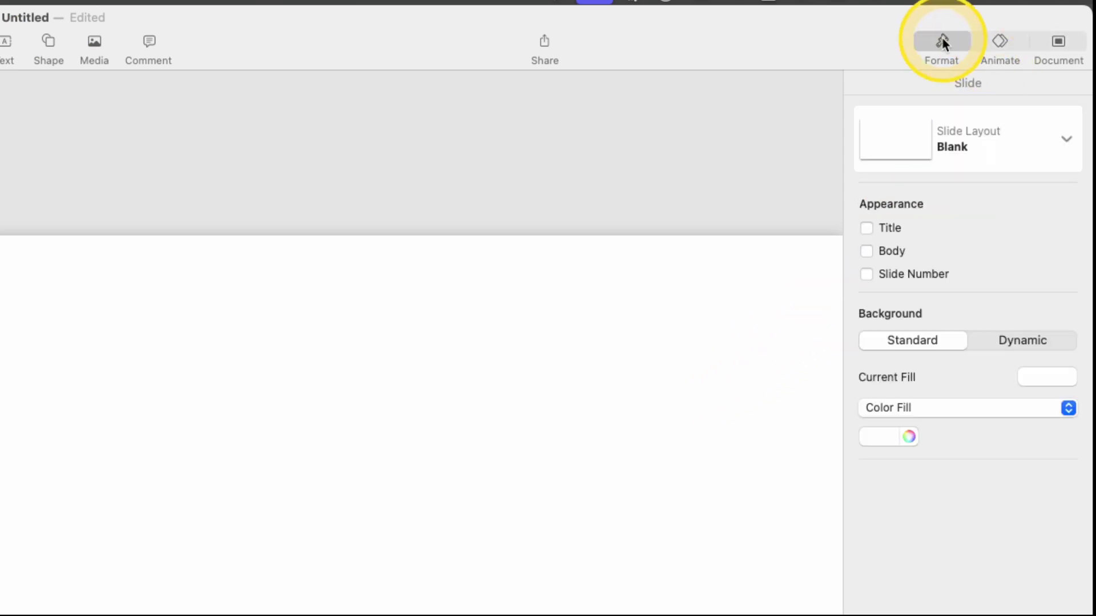
click(891, 440)
click(888, 408)
click(889, 408)
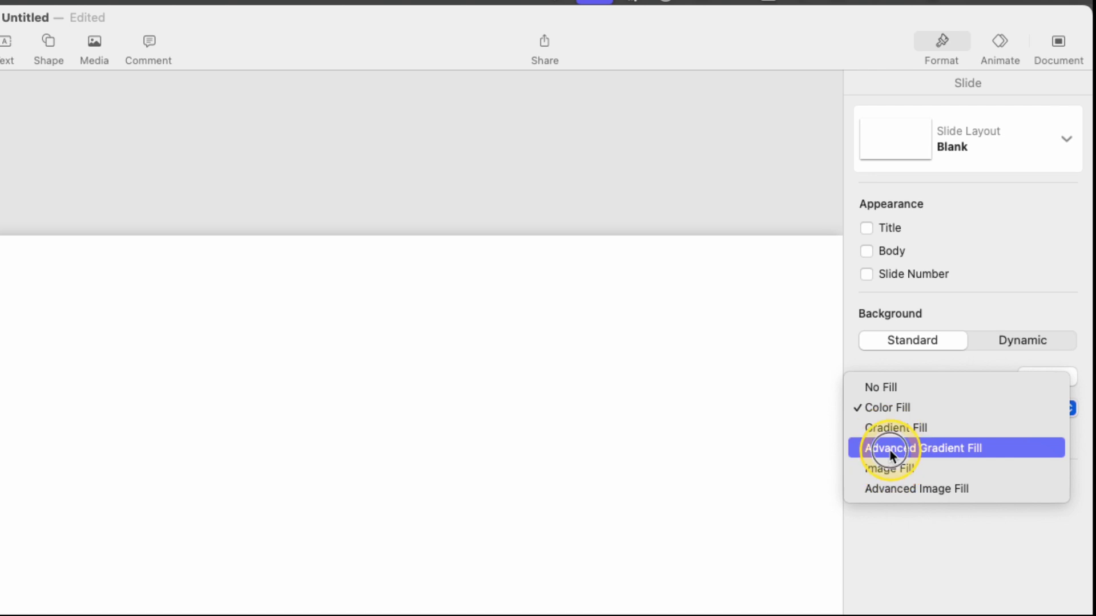
click(893, 448)
Set the gradient stops to Crayons Ocean and Midnight and make the gradient radial
click(867, 455)
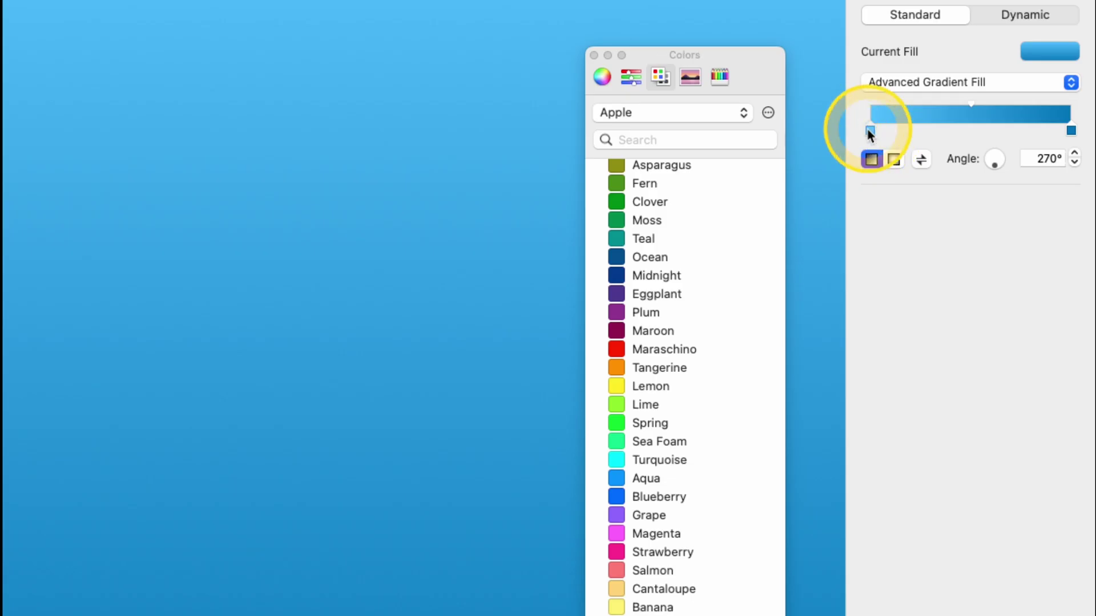
click(870, 132)
click(635, 113)
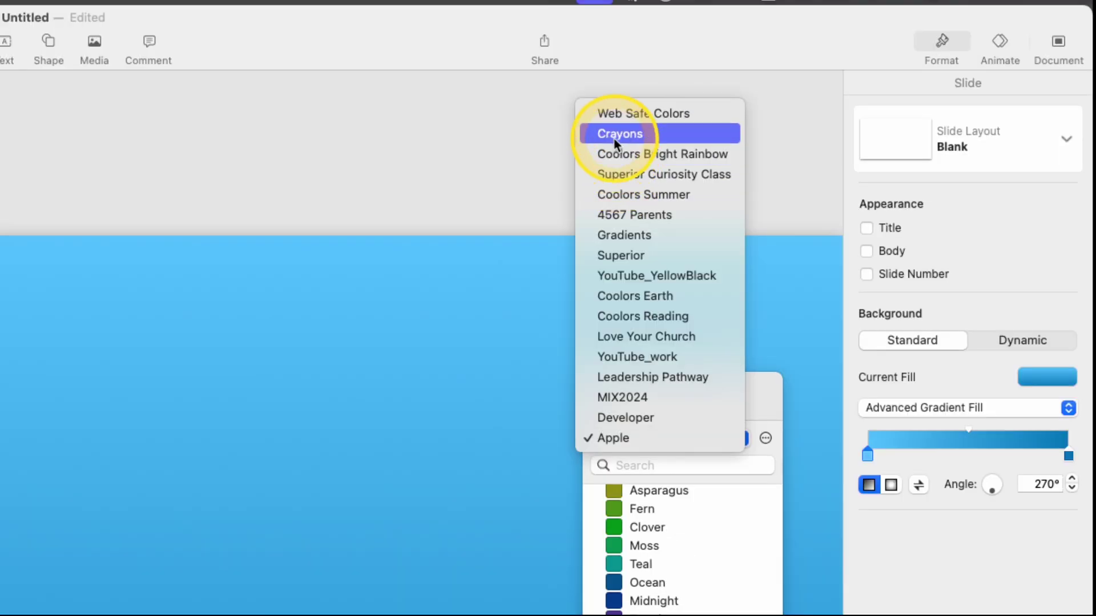
click(616, 135)
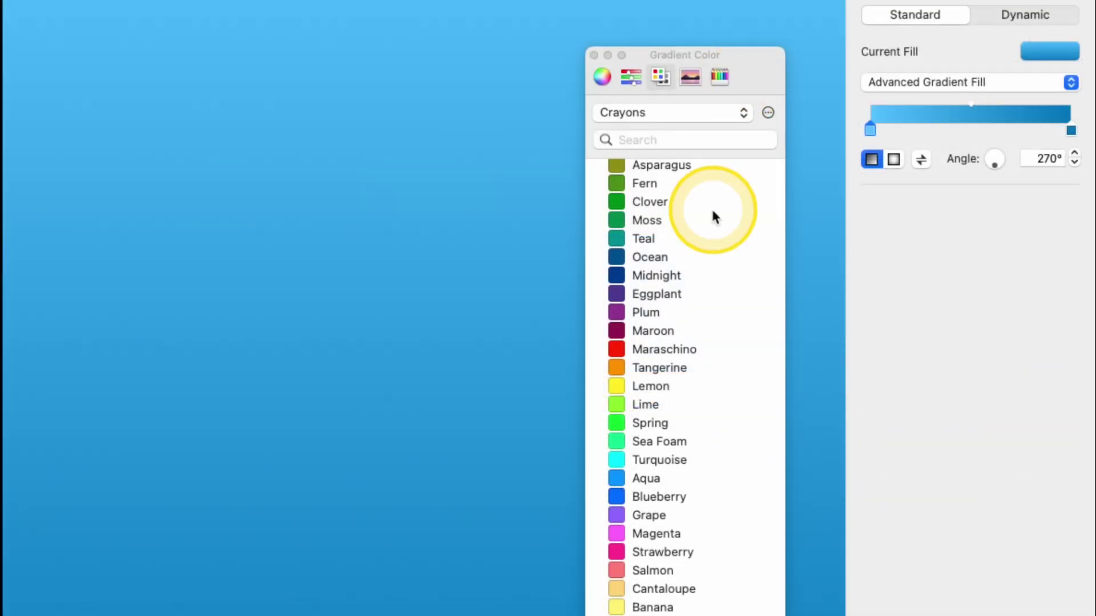
click(656, 257)
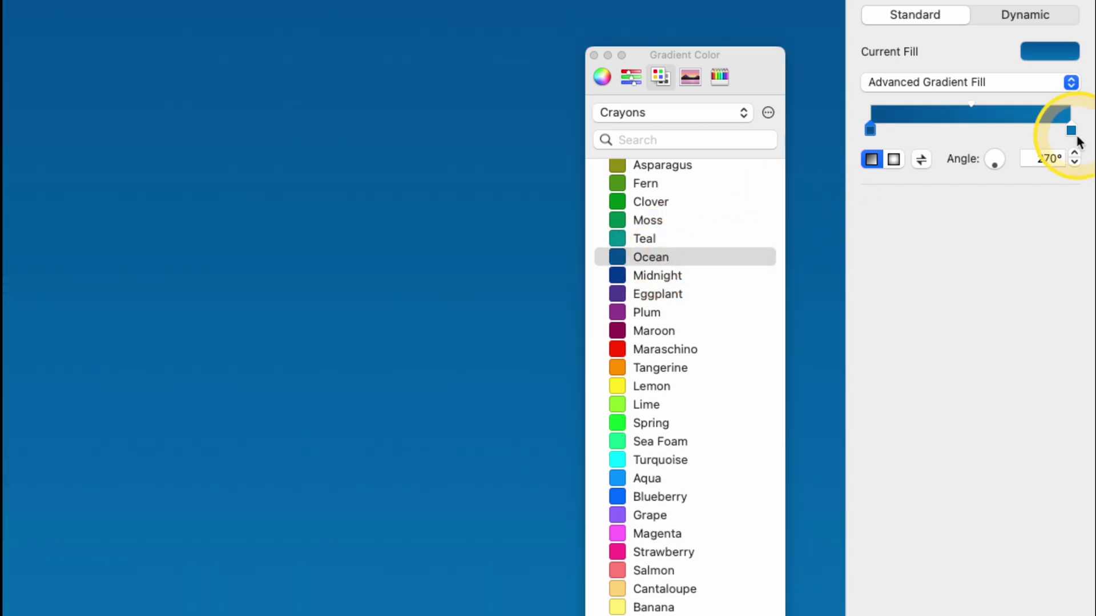
click(663, 279)
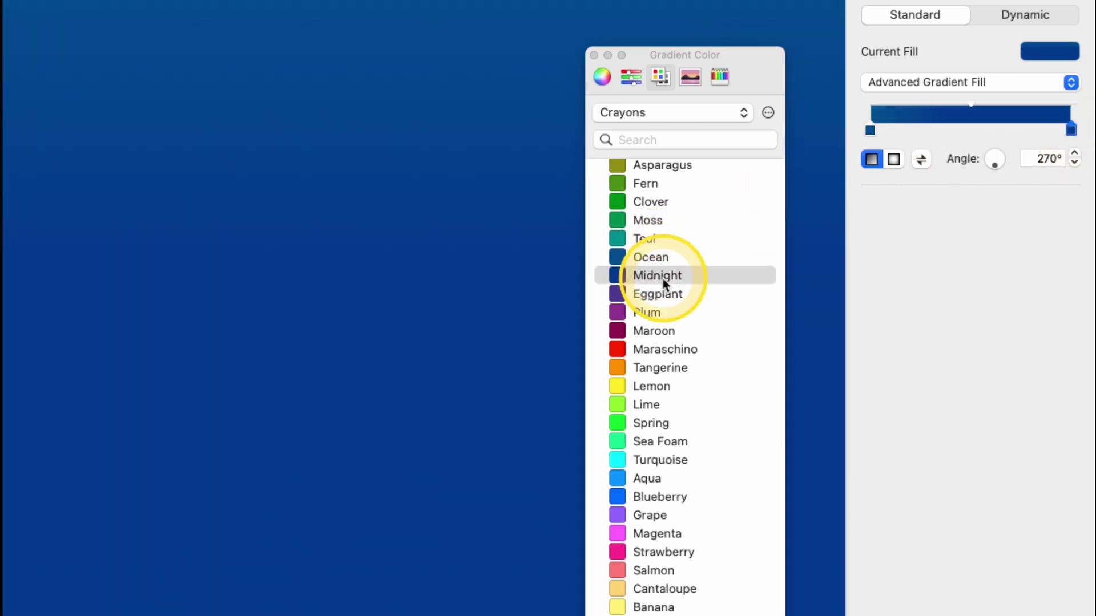
click(894, 160)
click(593, 55)
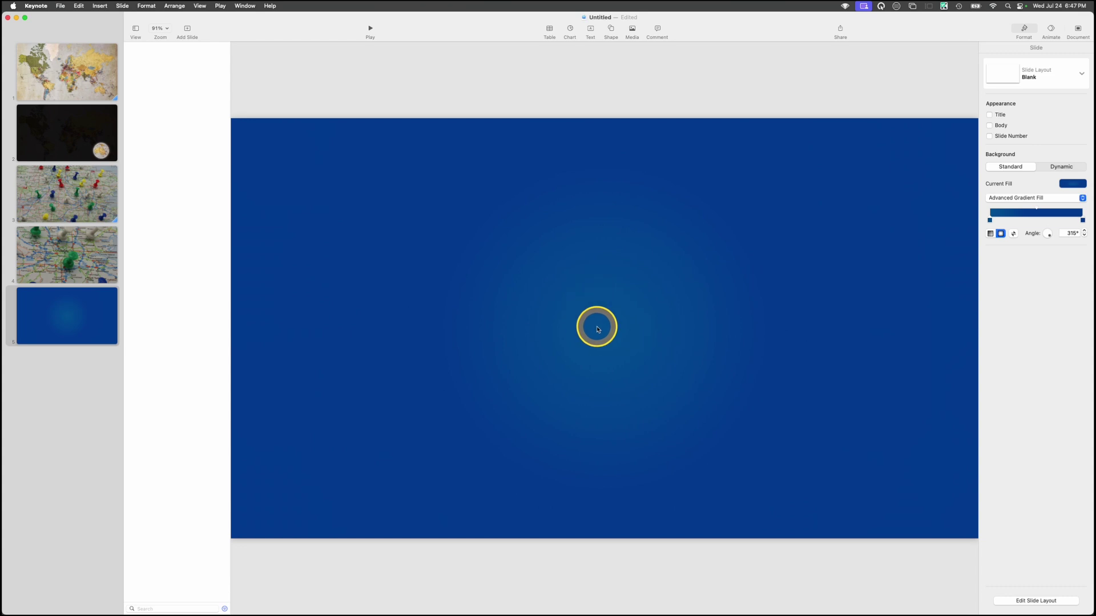
click(611, 29)
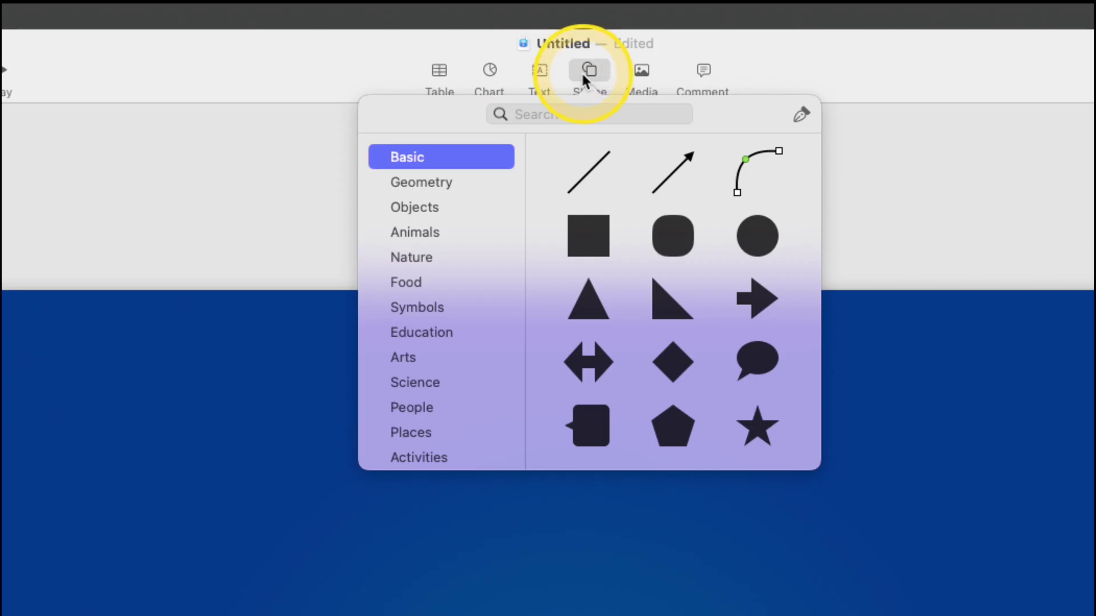
Insert the World Mercator map shape, set its height to 1080 pt, and centre it on the slide
click(577, 117)
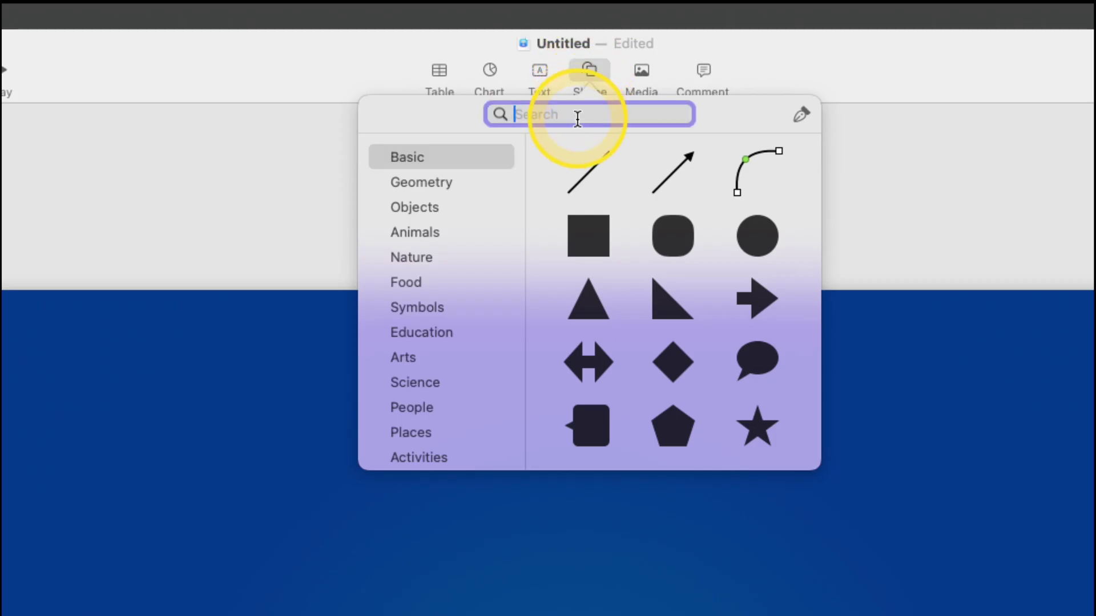
text(map)
click(590, 172)
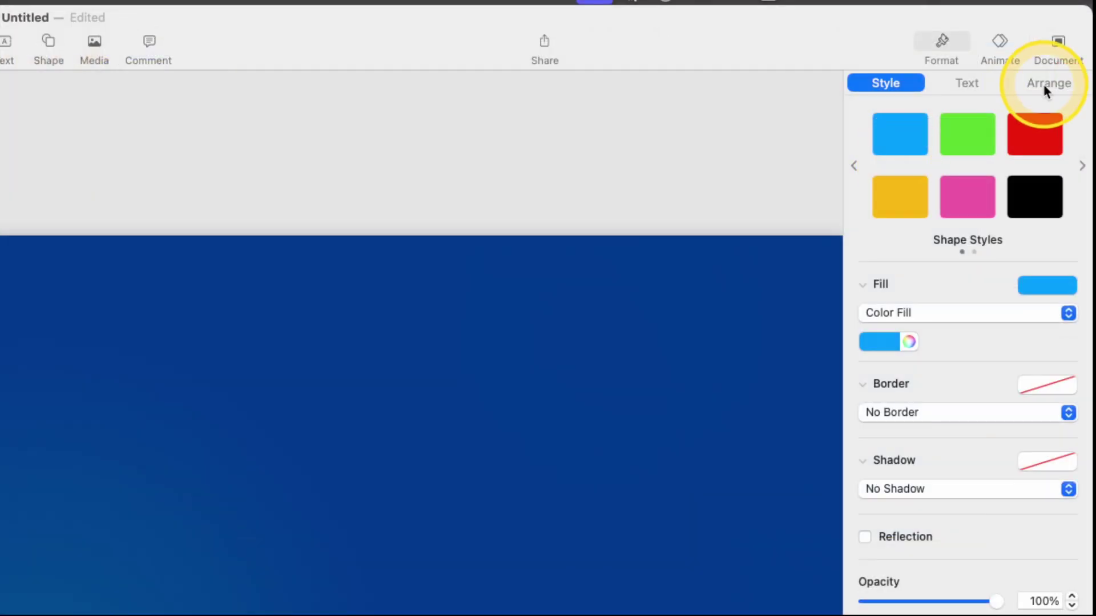
click(1073, 49)
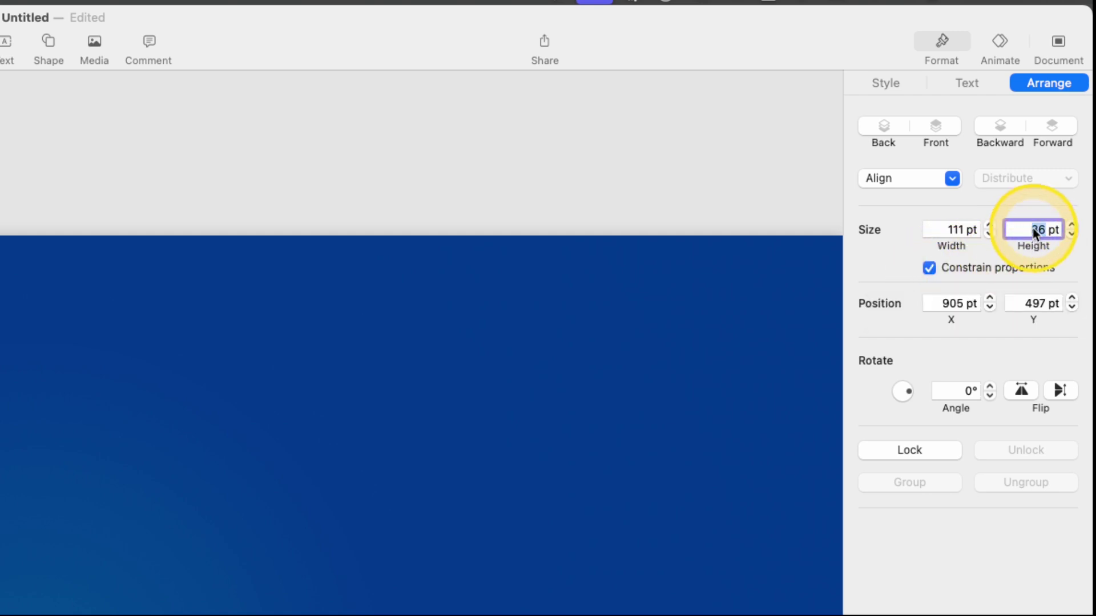
text(80)
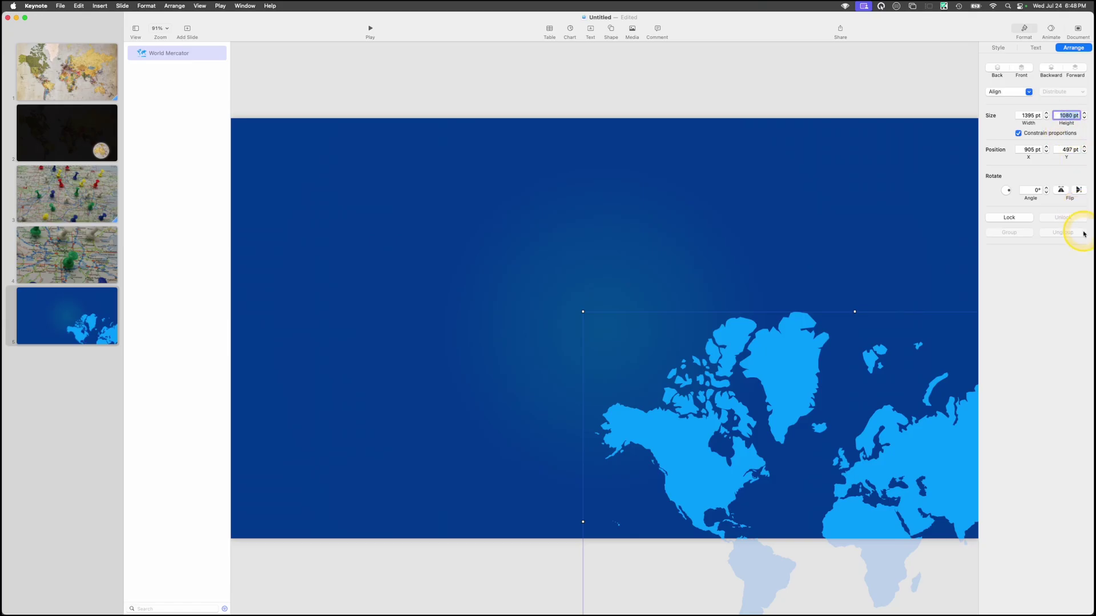
drag(932, 417, 668, 247)
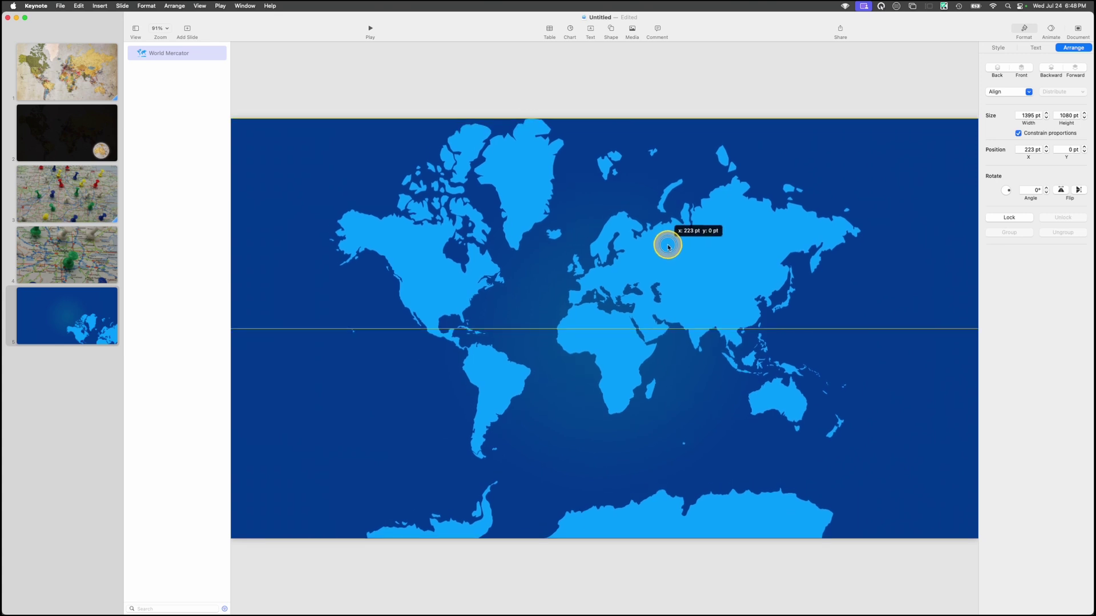
drag(668, 247, 683, 247)
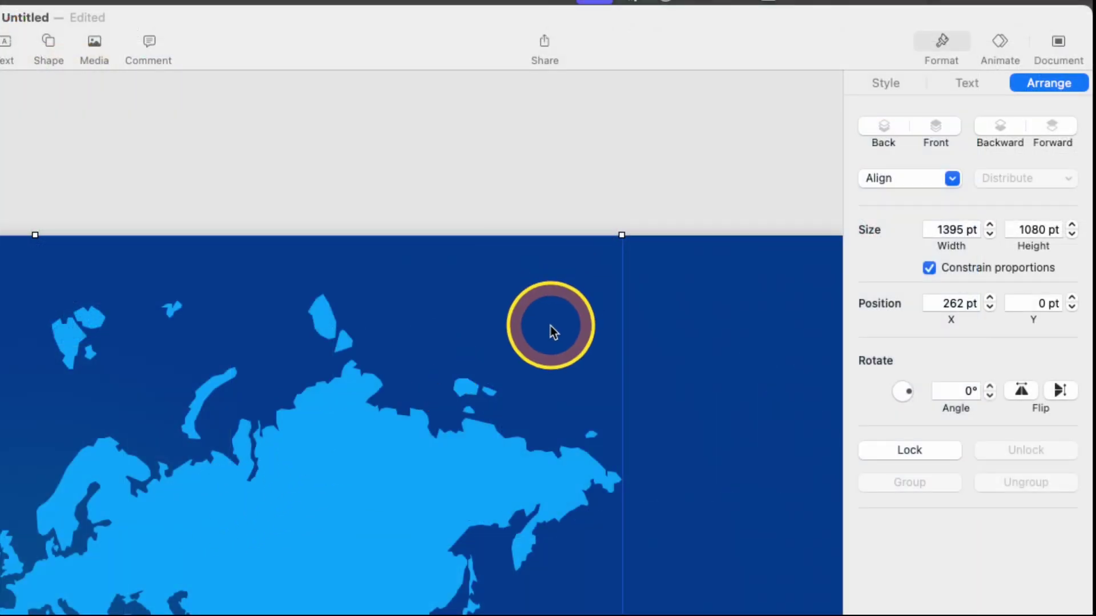
Fill the world map with green
click(997, 49)
click(879, 341)
click(872, 427)
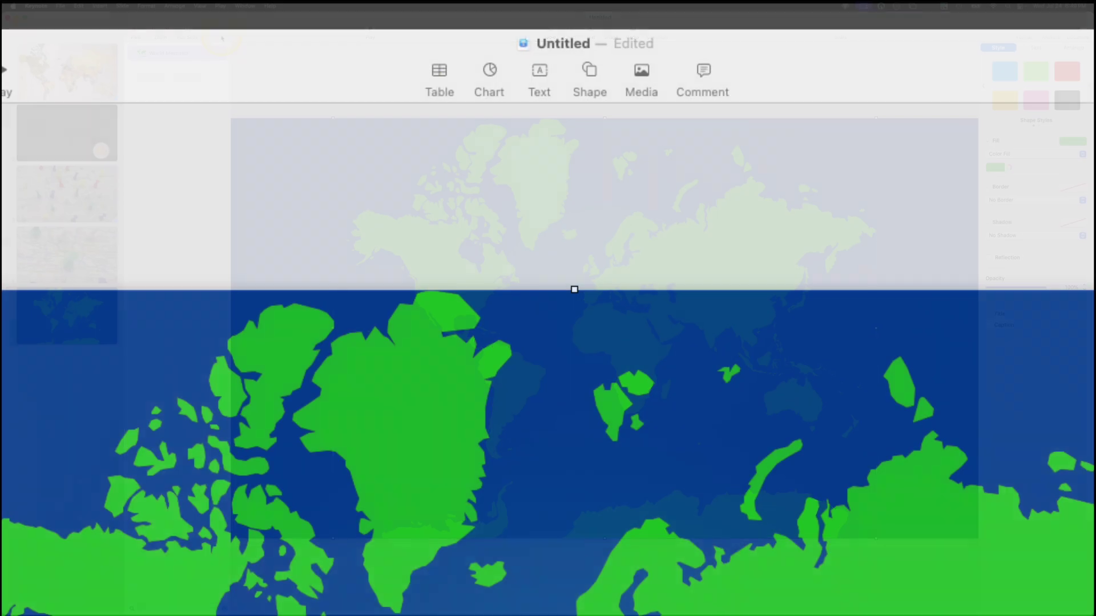
Lock the map so it can't be moved
click(174, 6)
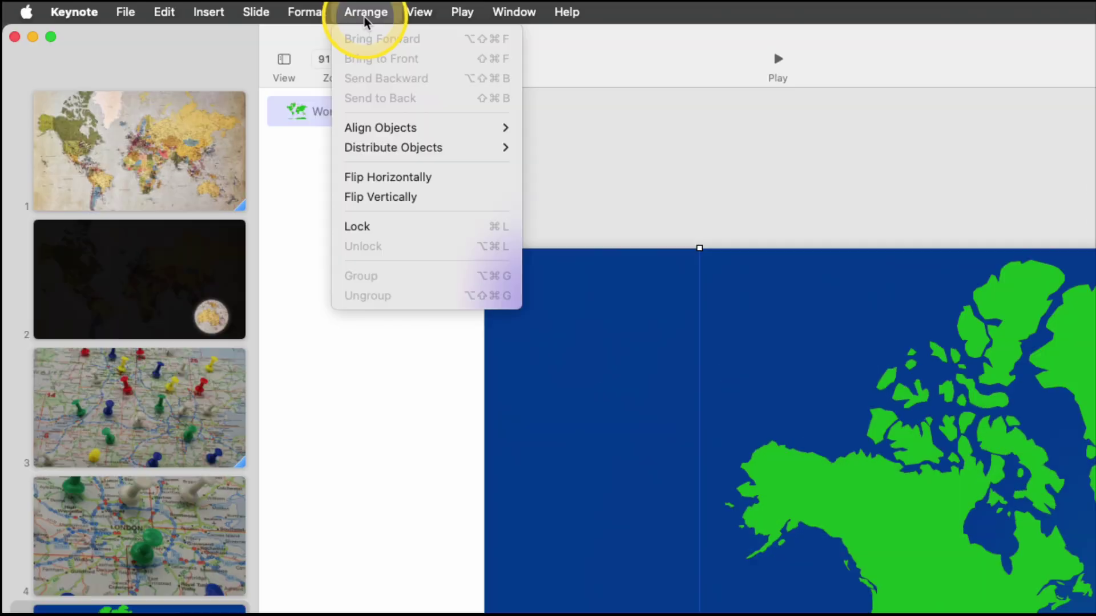
click(393, 234)
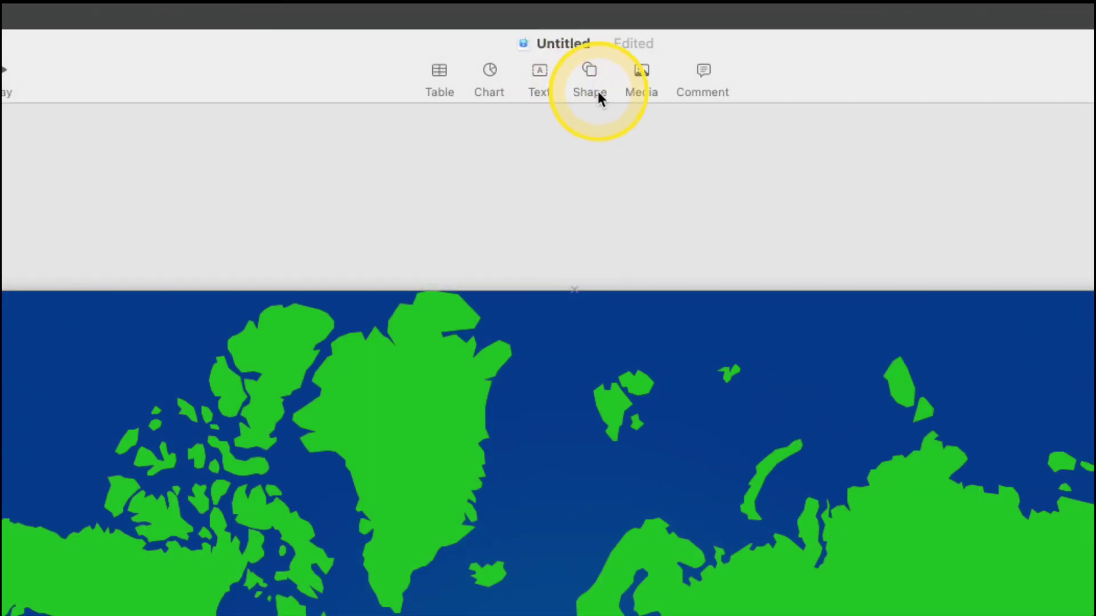
click(611, 29)
Insert a Location Pin shape with a 2 pt solid line border and a drop shadow
text(location)
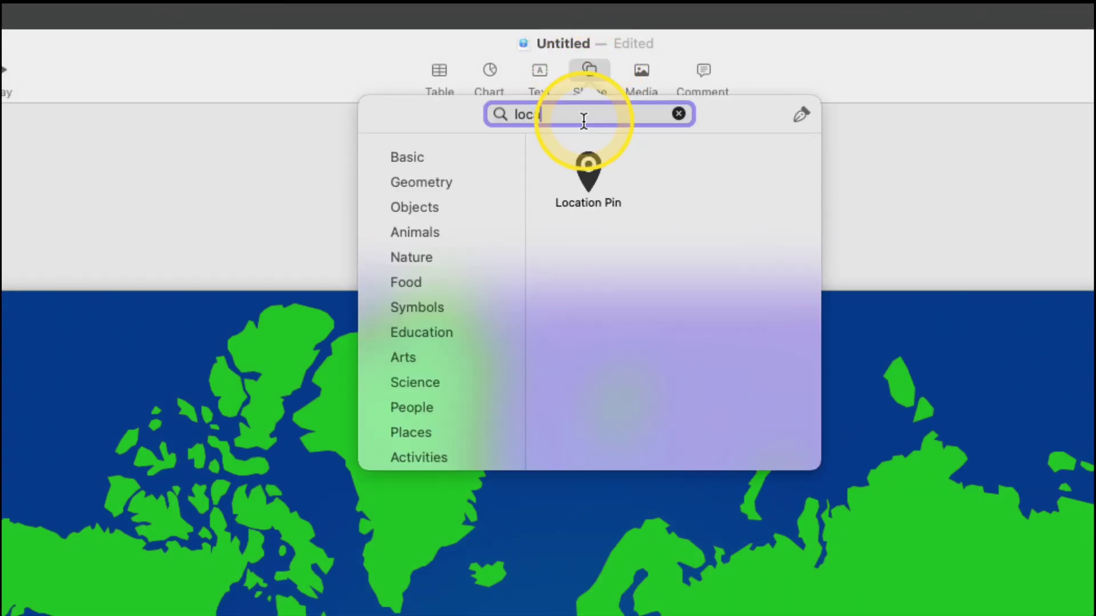
click(588, 178)
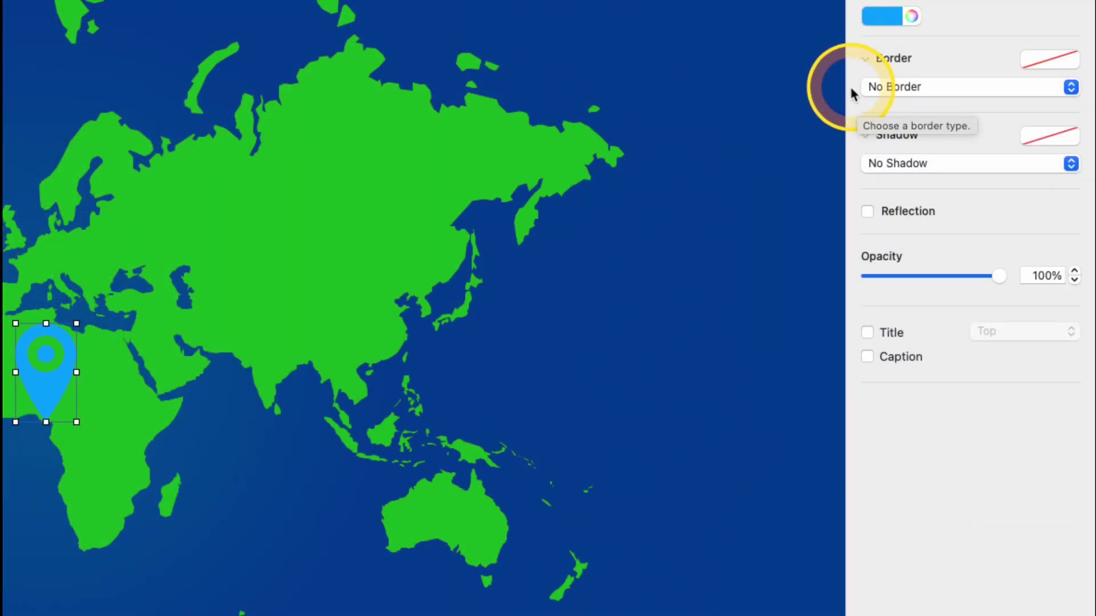
click(993, 201)
click(911, 112)
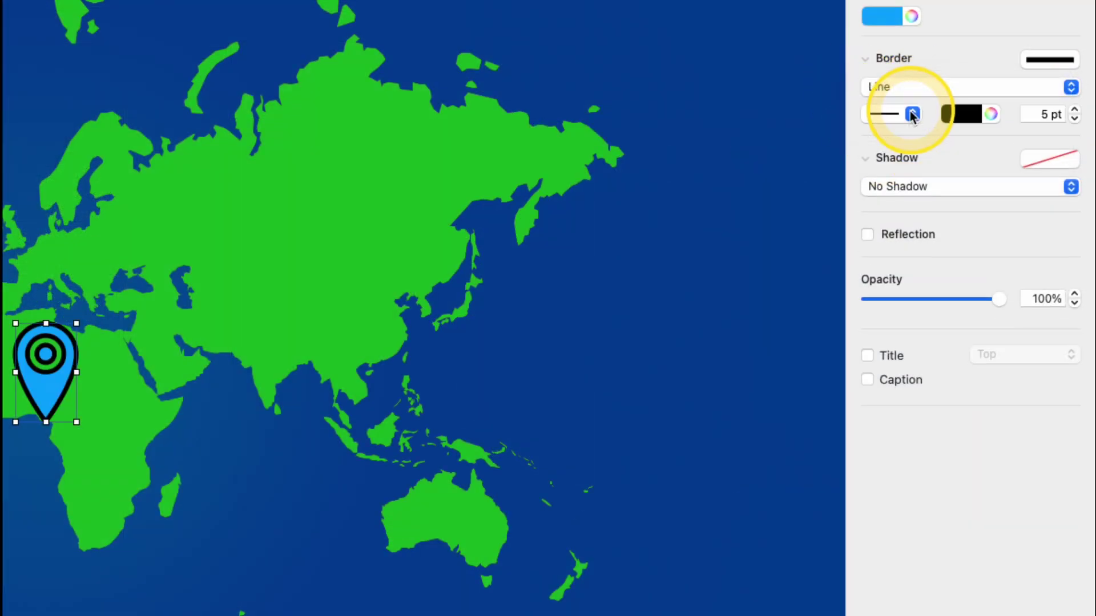
click(1075, 119)
click(1076, 119)
click(1076, 118)
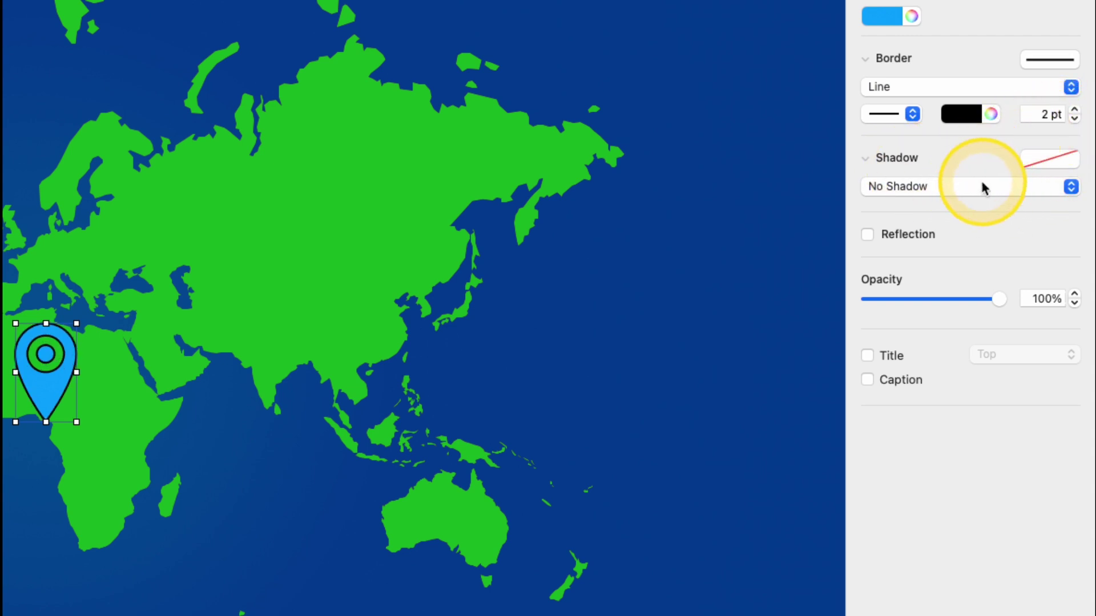
click(1045, 158)
click(970, 216)
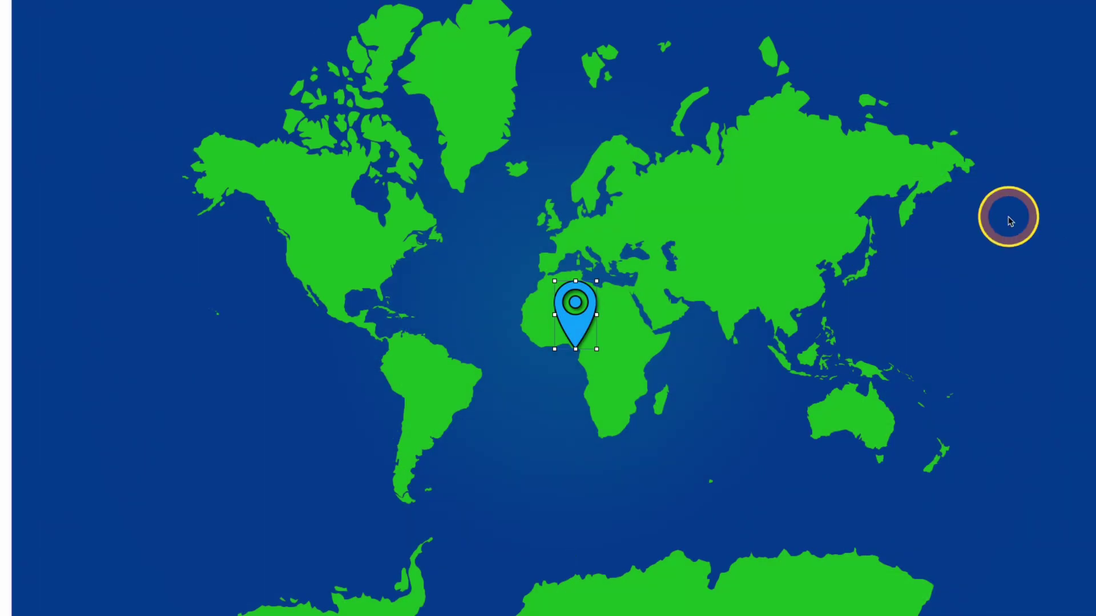
Move the pin over Asia and duplicate it
drag(582, 323, 574, 231)
right_click(739, 280)
click(774, 398)
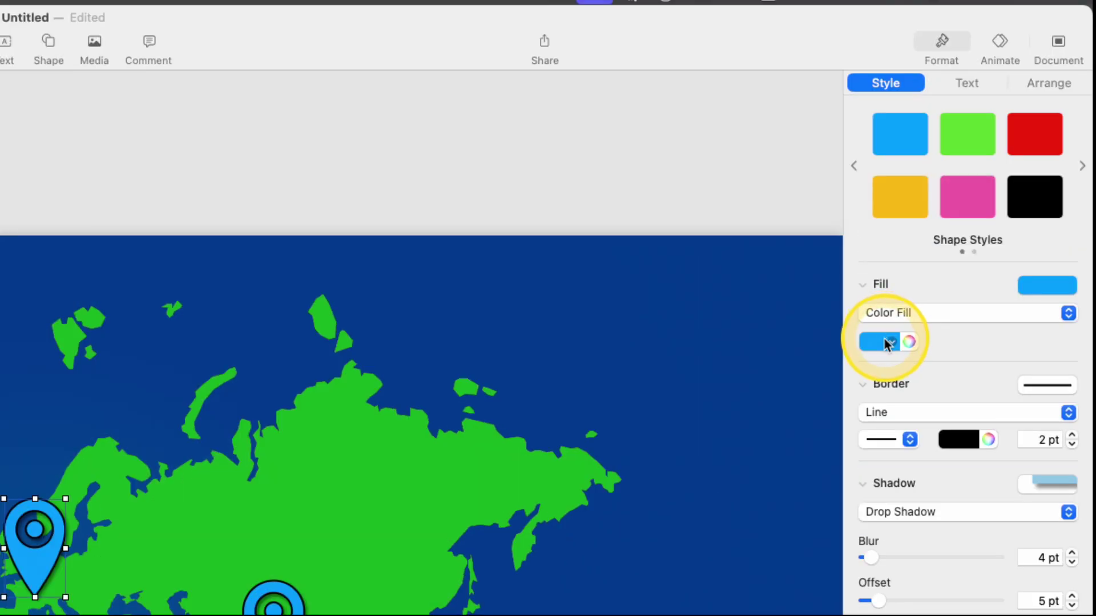
Make the duplicated pin red with a white outline
click(999, 168)
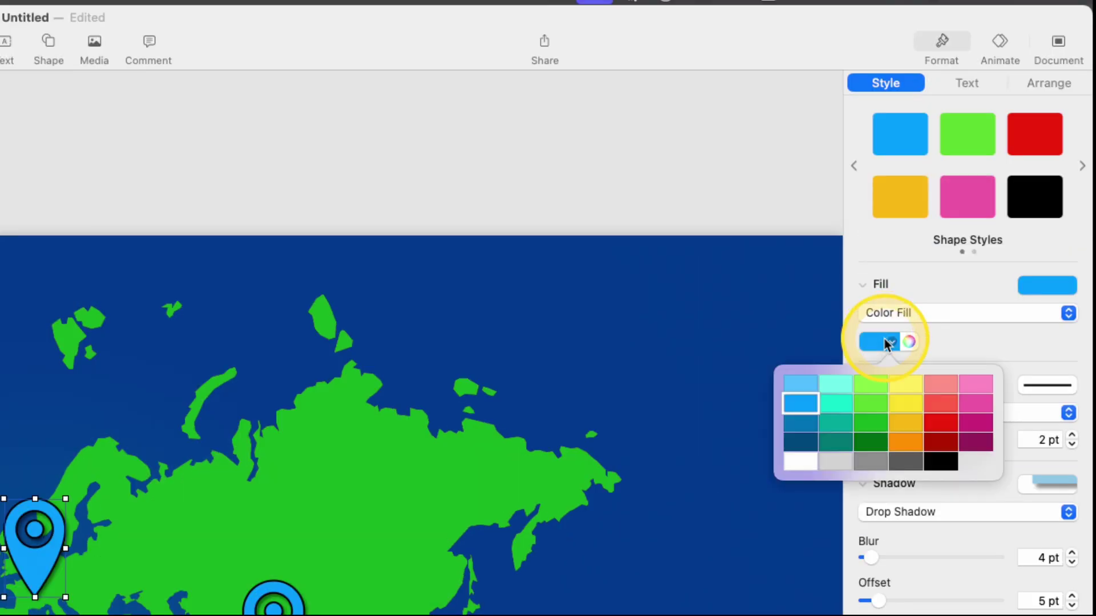
click(945, 420)
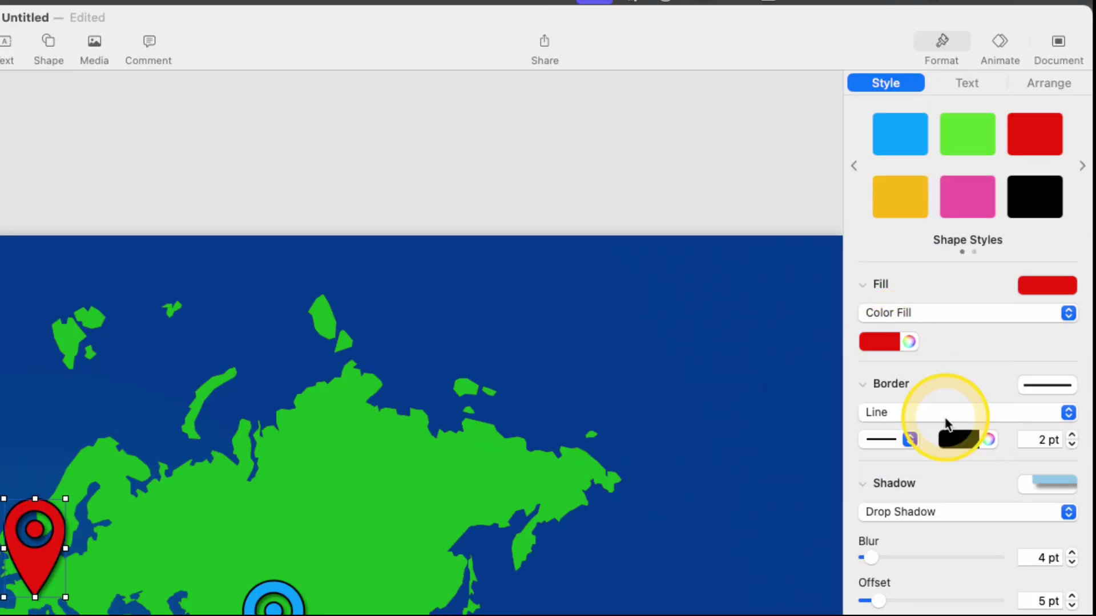
click(956, 444)
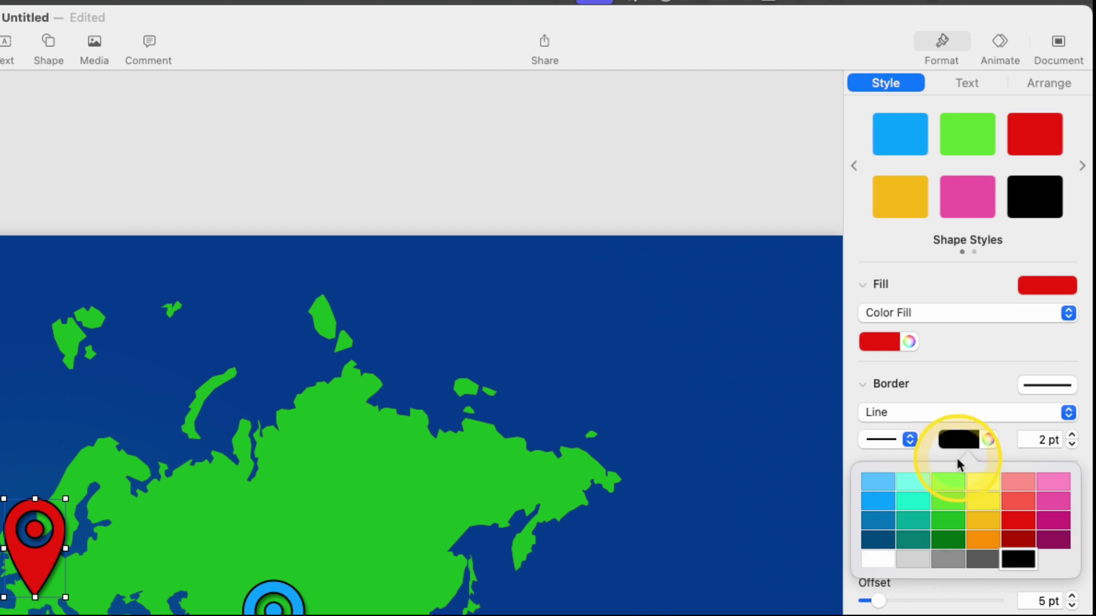
click(886, 563)
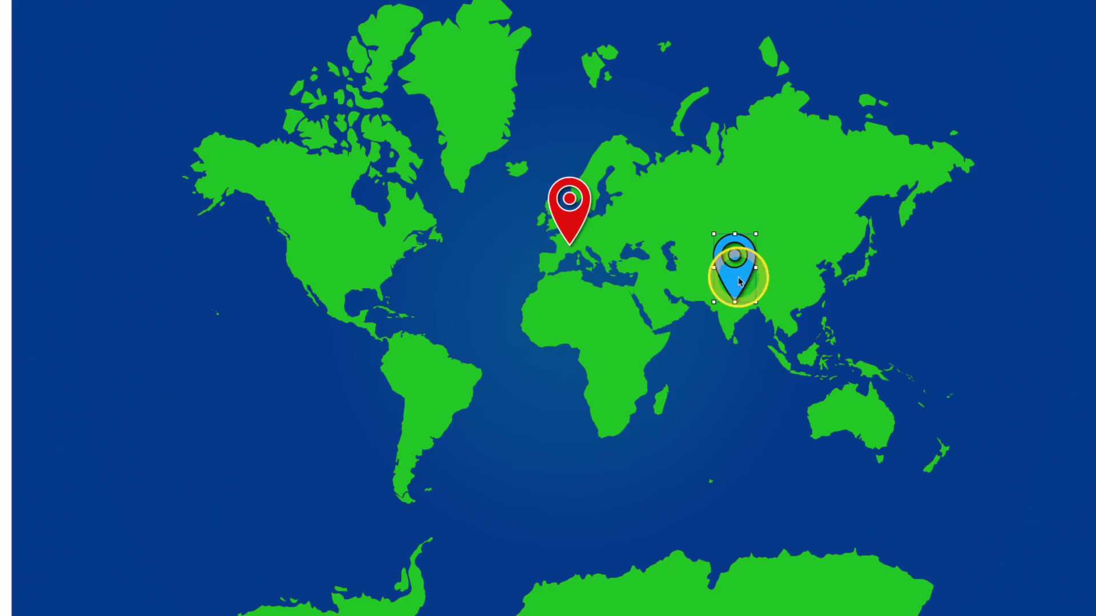
Copy the blue pin, paste it over North America, and fill it orange
right_click(739, 282)
click(741, 367)
key(super+v)
drag(763, 293, 303, 248)
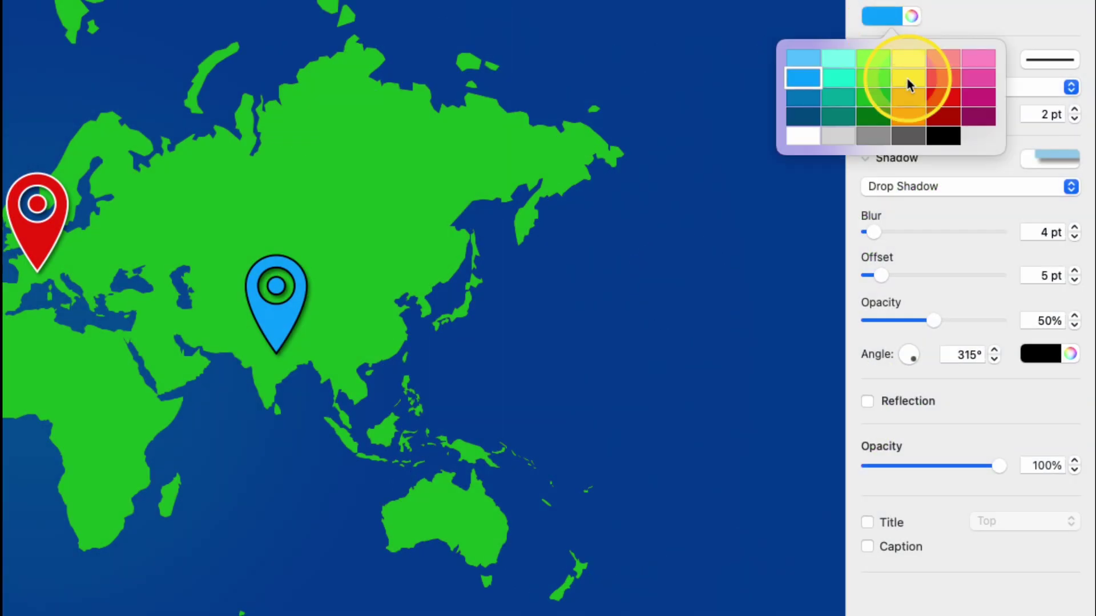
click(907, 116)
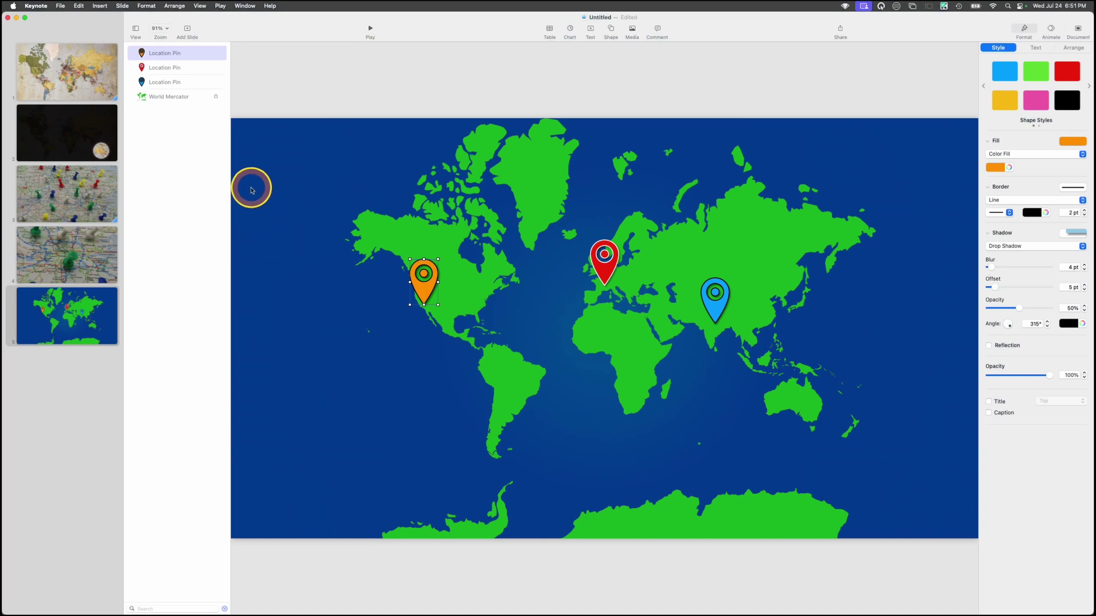
click(187, 29)
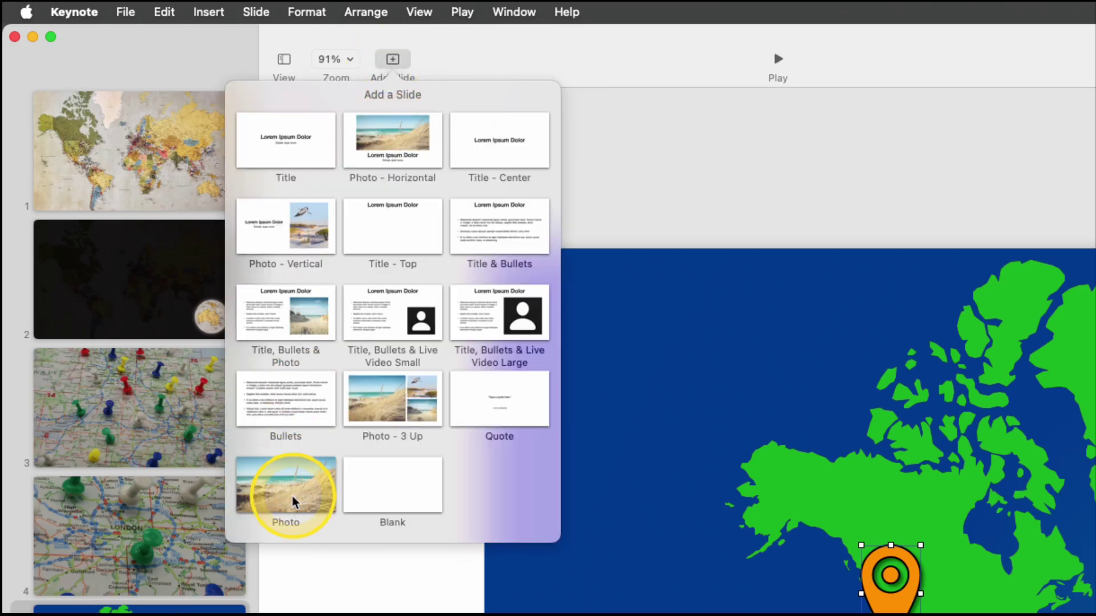
Add a Photo-layout slide and duplicate it twice to create slides 6 to 8
click(136, 229)
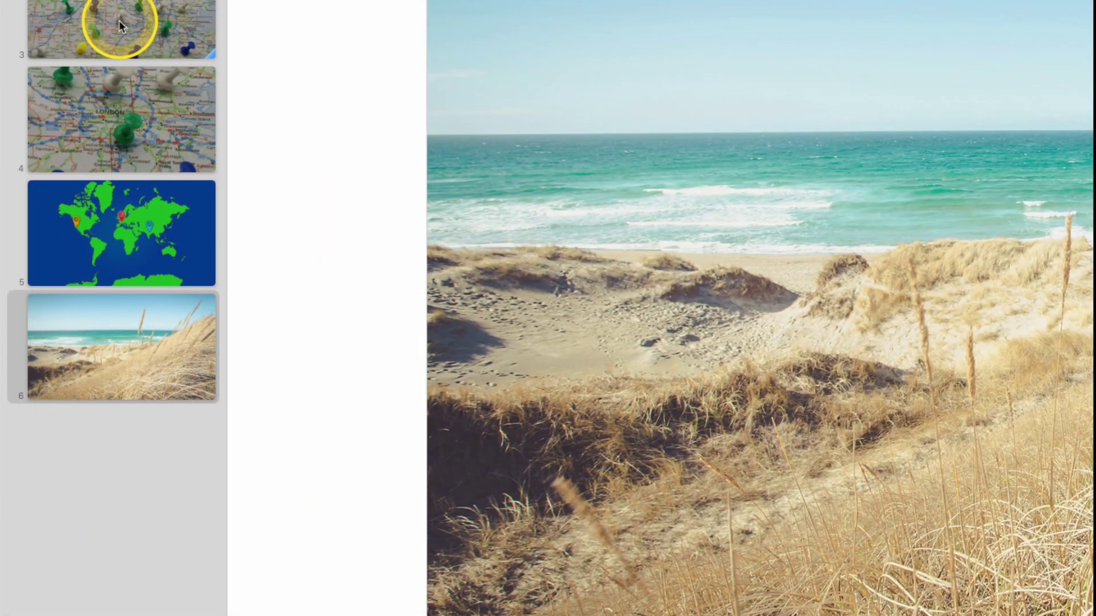
right_click(125, 358)
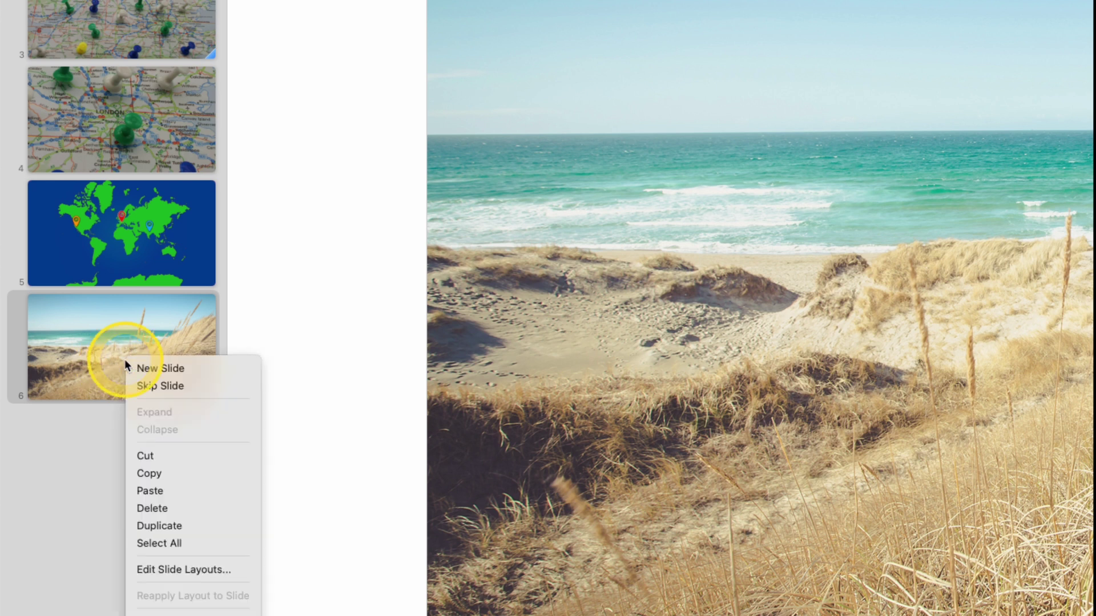
click(156, 524)
right_click(129, 471)
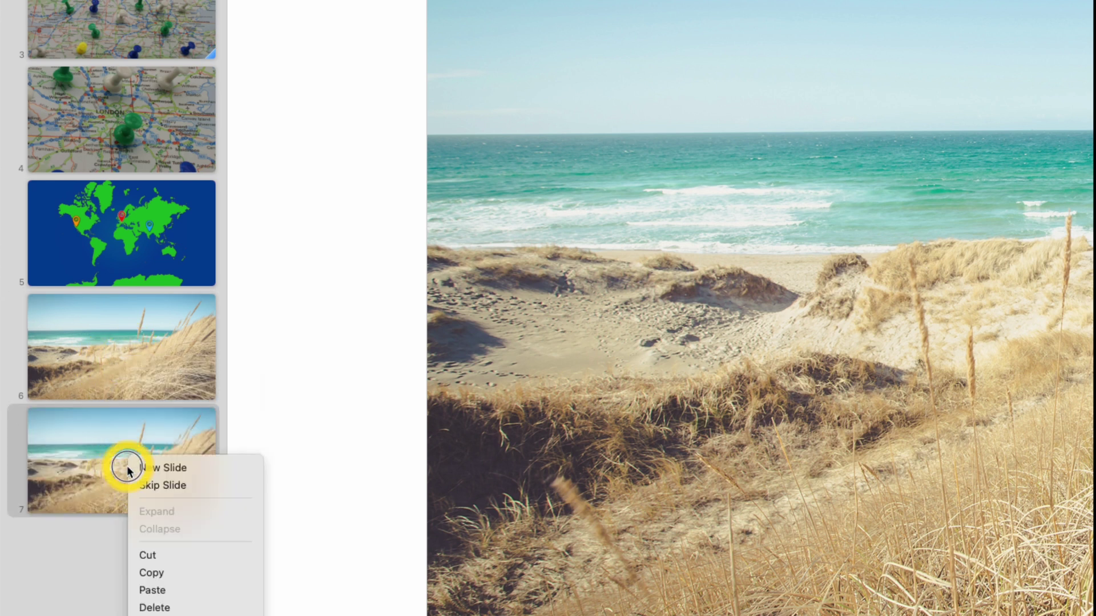
click(151, 612)
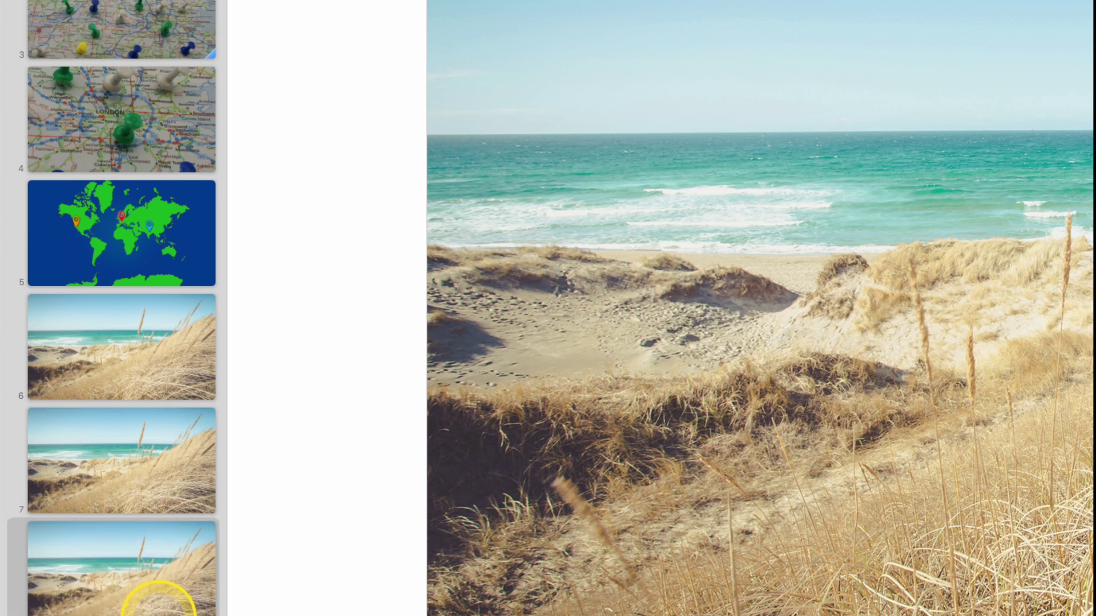
click(149, 338)
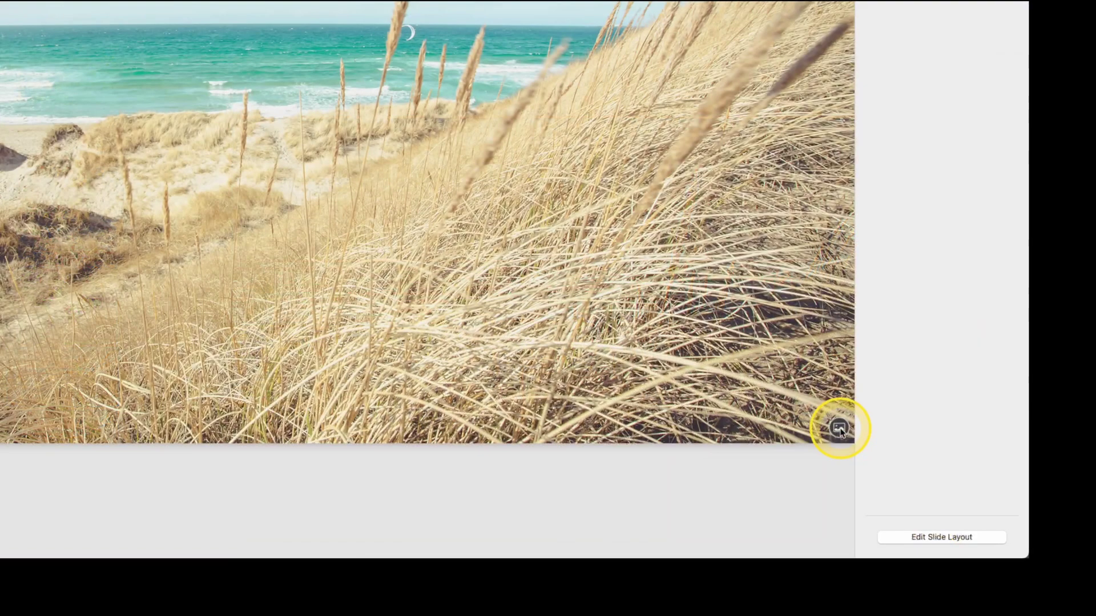
Replace slide 6's photo with the Taj Mahal image from the nonlinear folder, shifted down in its mask
click(968, 528)
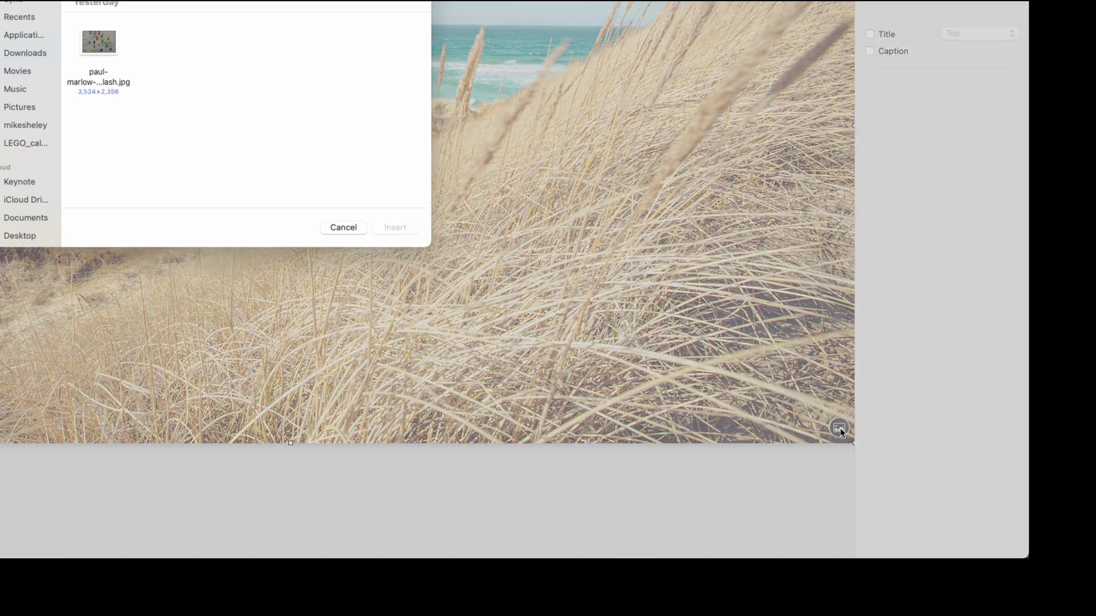
click(487, 162)
click(487, 172)
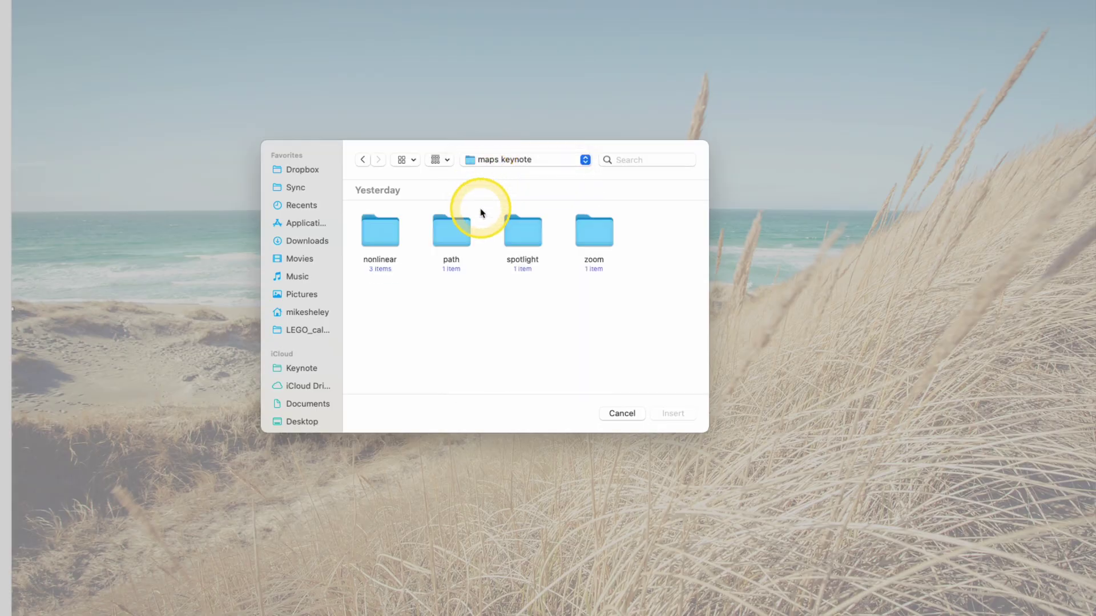
double_click(377, 238)
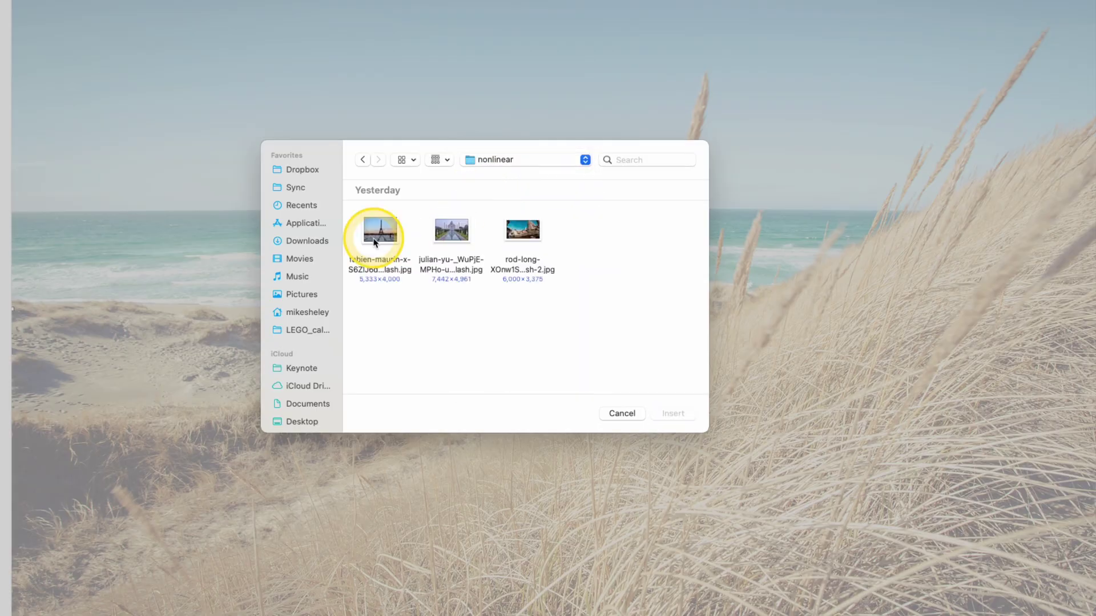
double_click(447, 228)
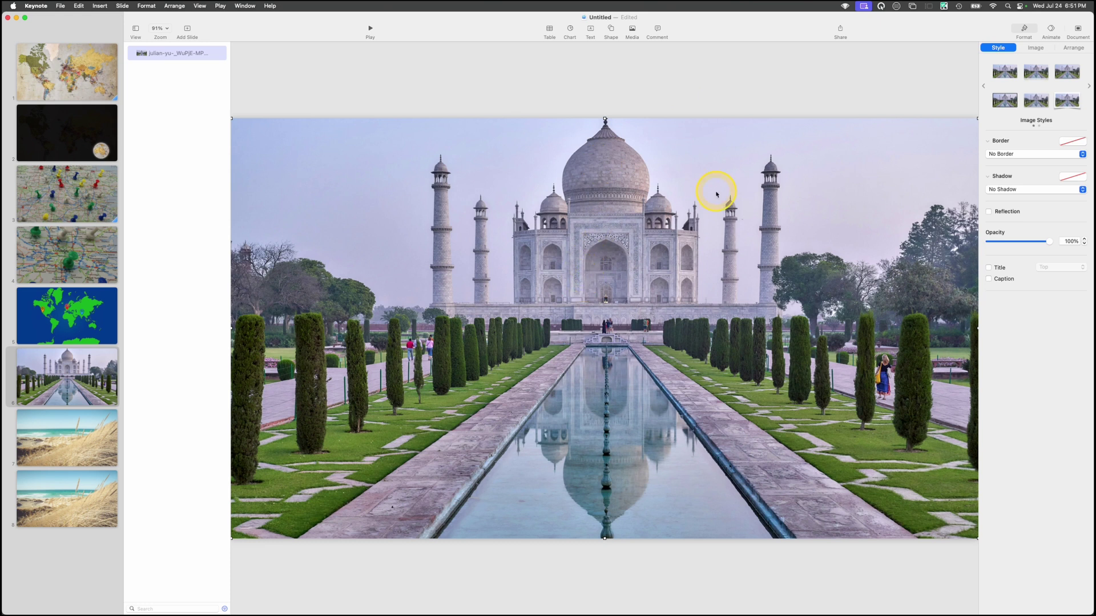
click(1034, 48)
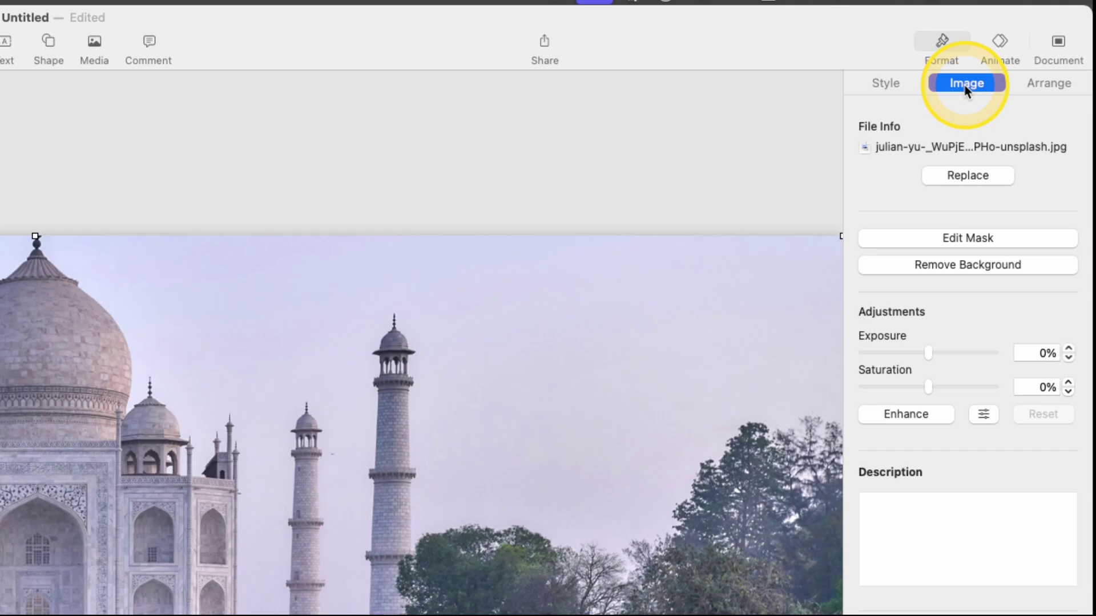
click(1031, 119)
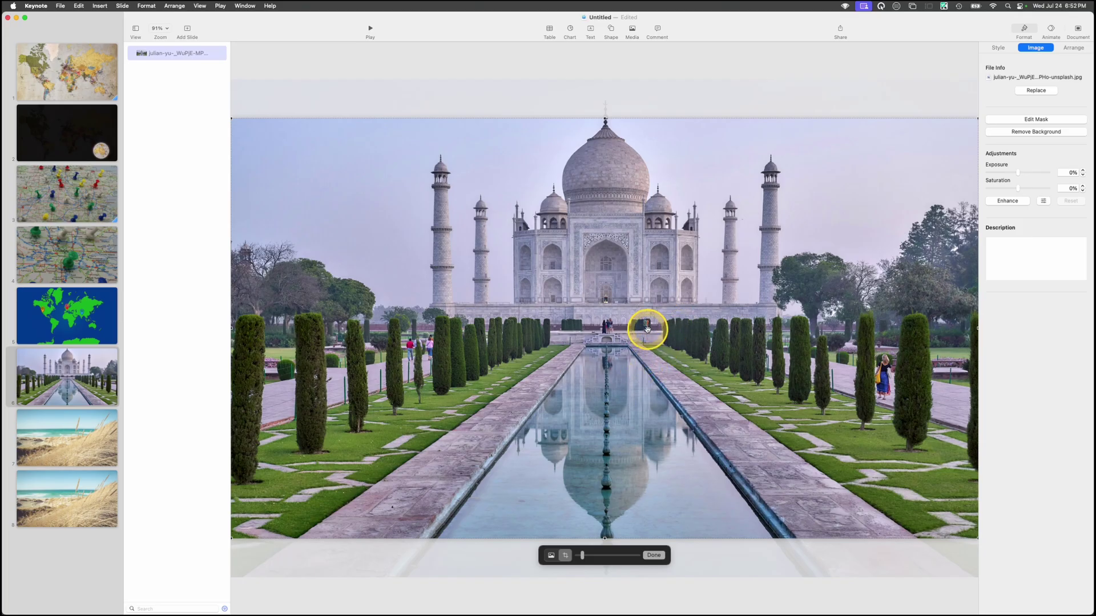
drag(648, 328, 649, 359)
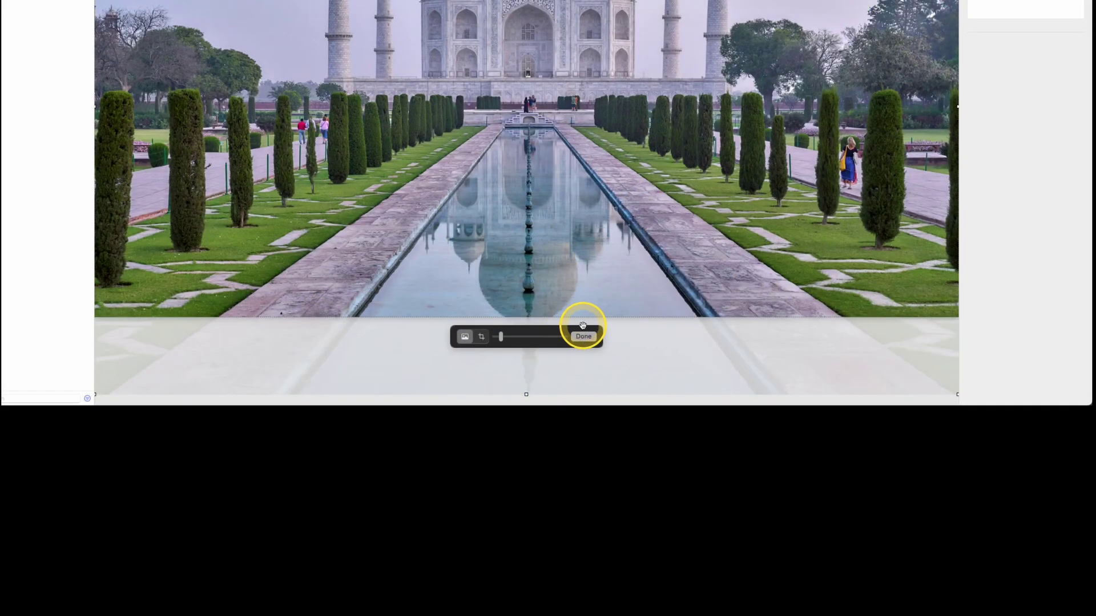
click(584, 337)
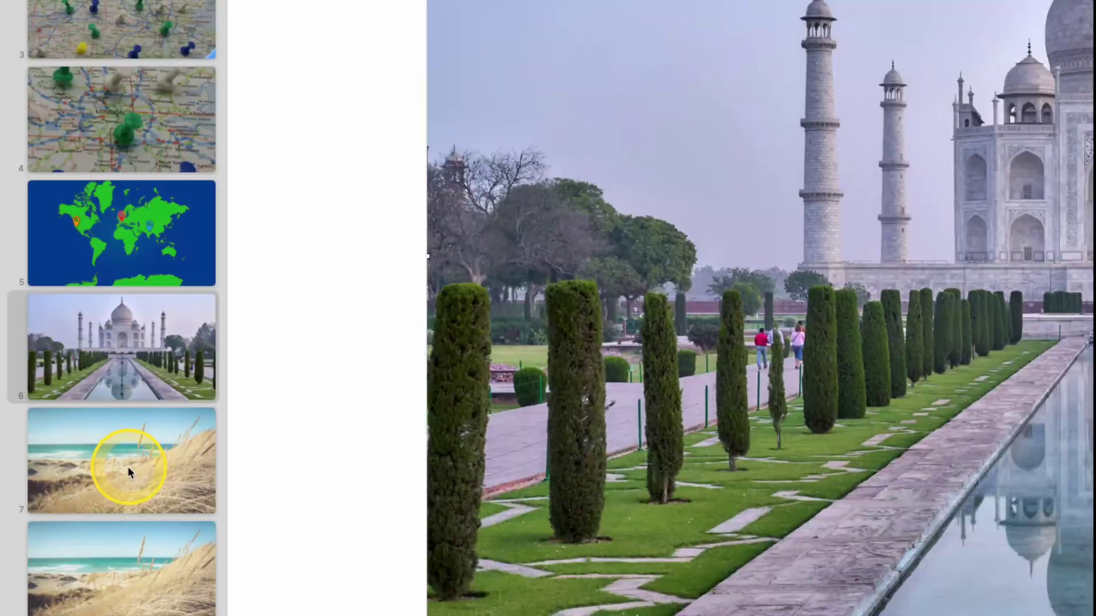
click(128, 466)
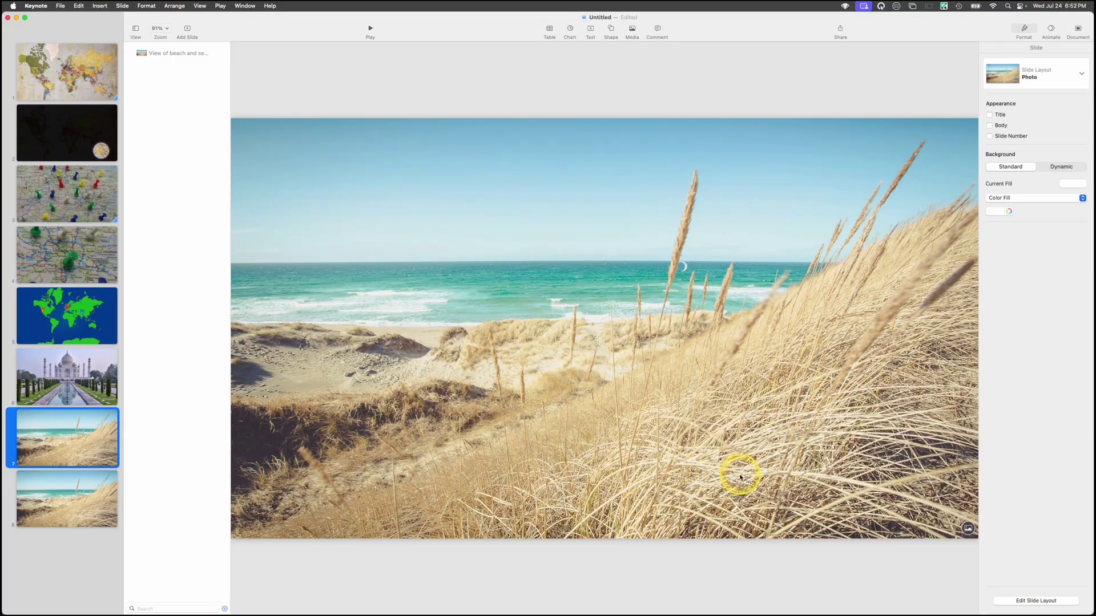
Insert the fabien-maurin Eiffel Tower photo on slide 7 and shift it down within its mask
click(967, 529)
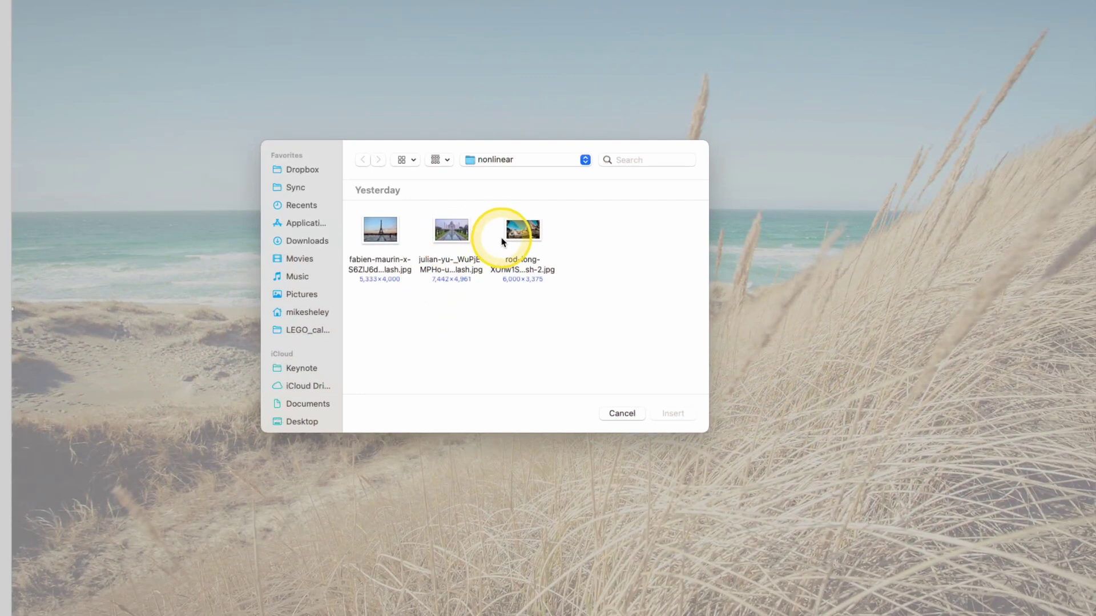
click(386, 235)
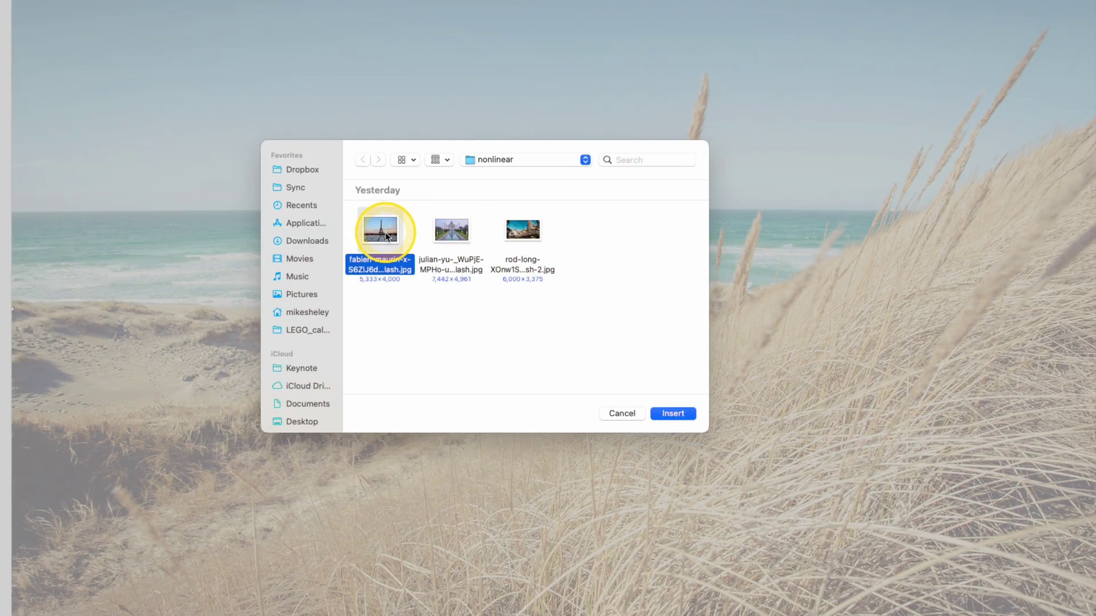
double_click(385, 234)
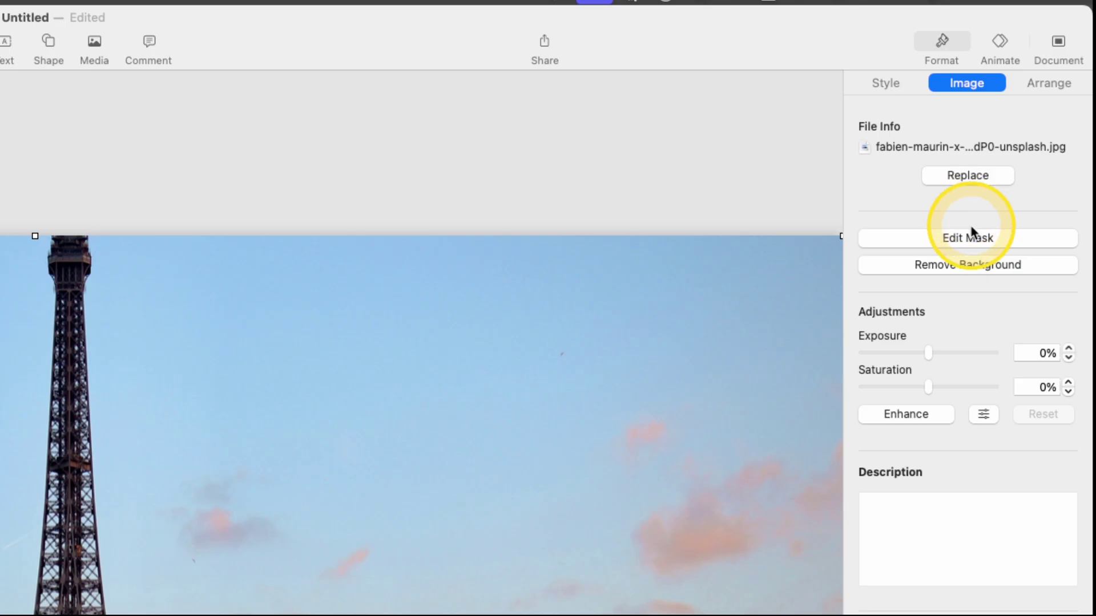
click(1038, 119)
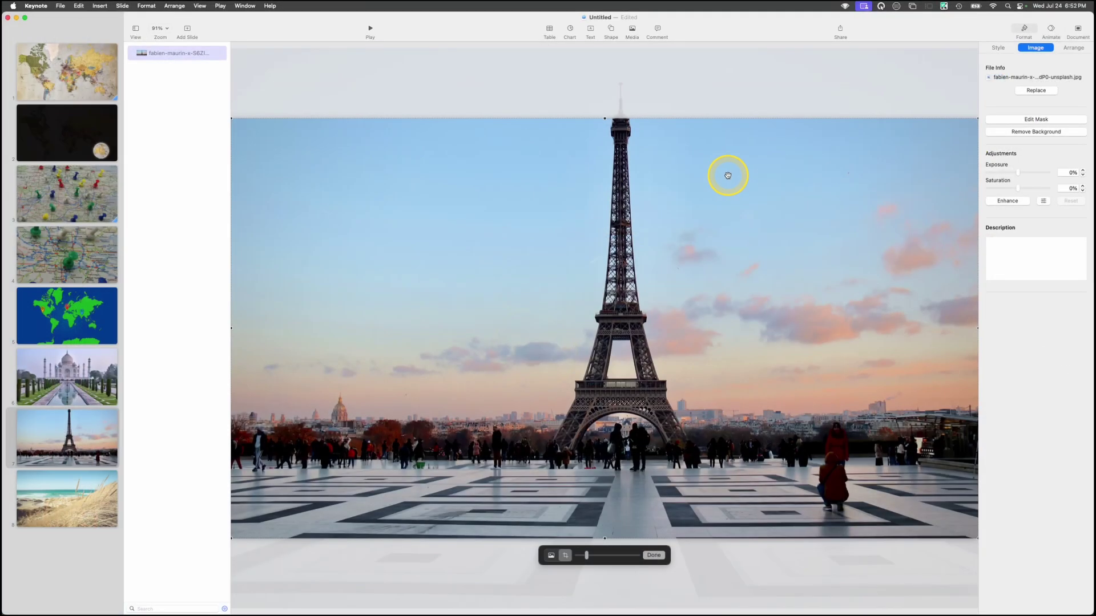
drag(655, 183, 657, 227)
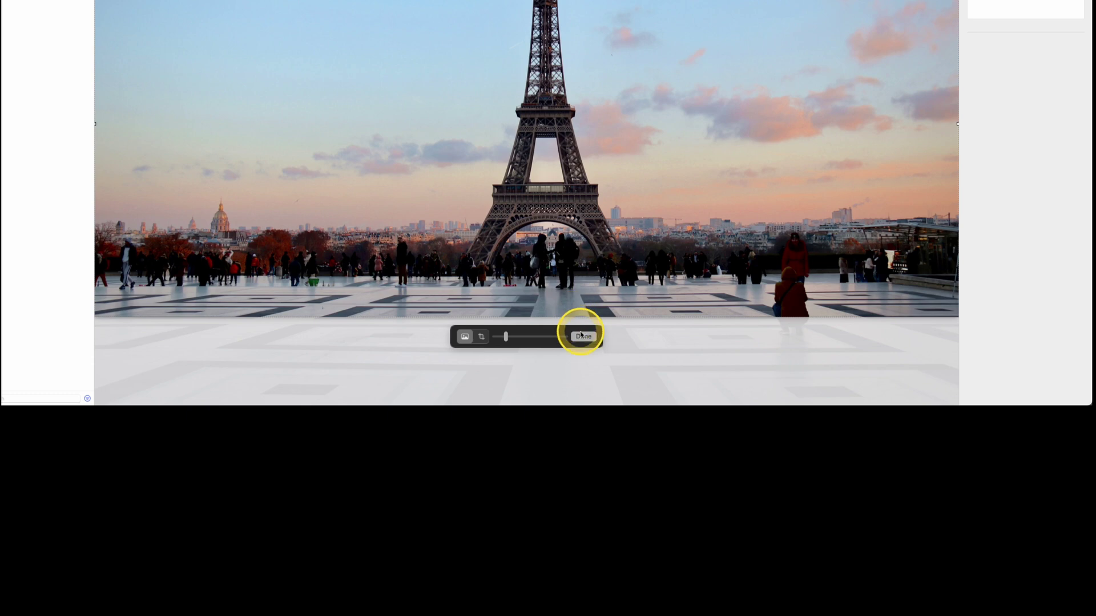
click(584, 338)
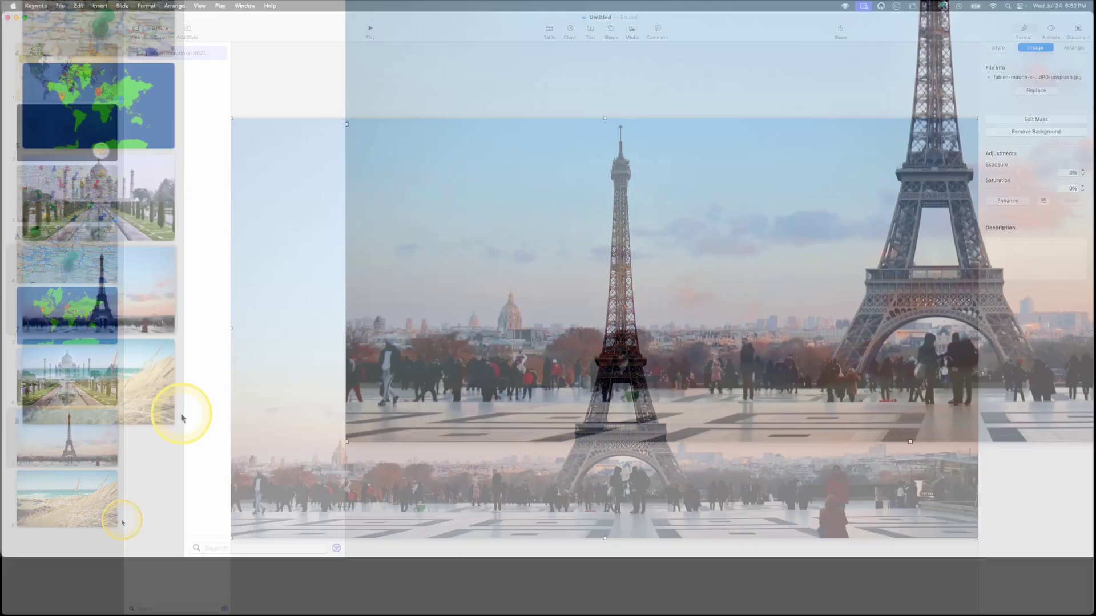
click(90, 508)
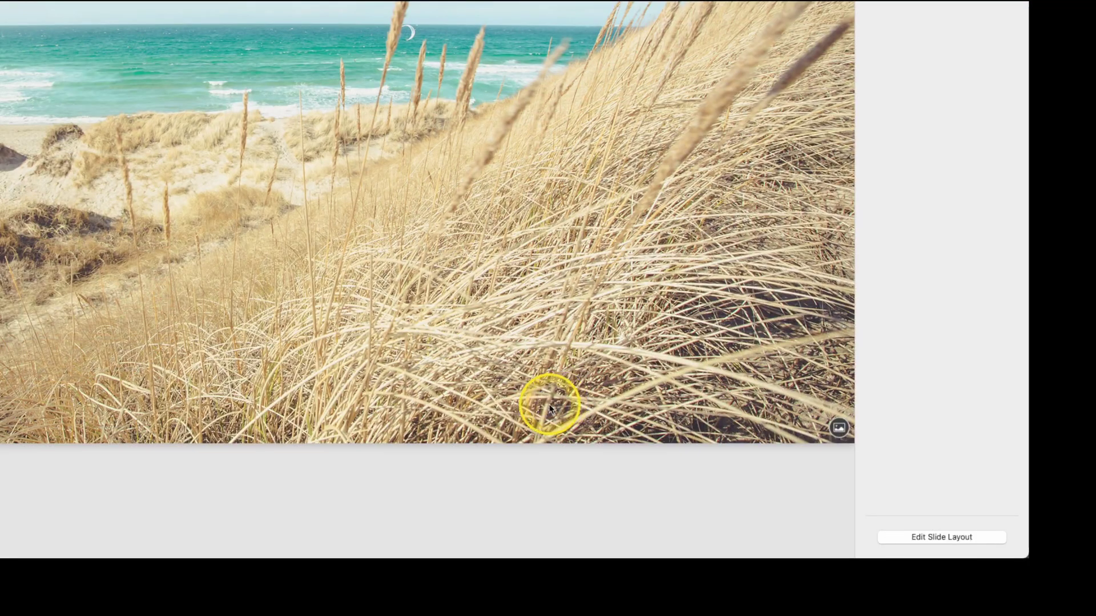
Put the rod-long photo on slide 8, then return to world map slide 5
click(839, 431)
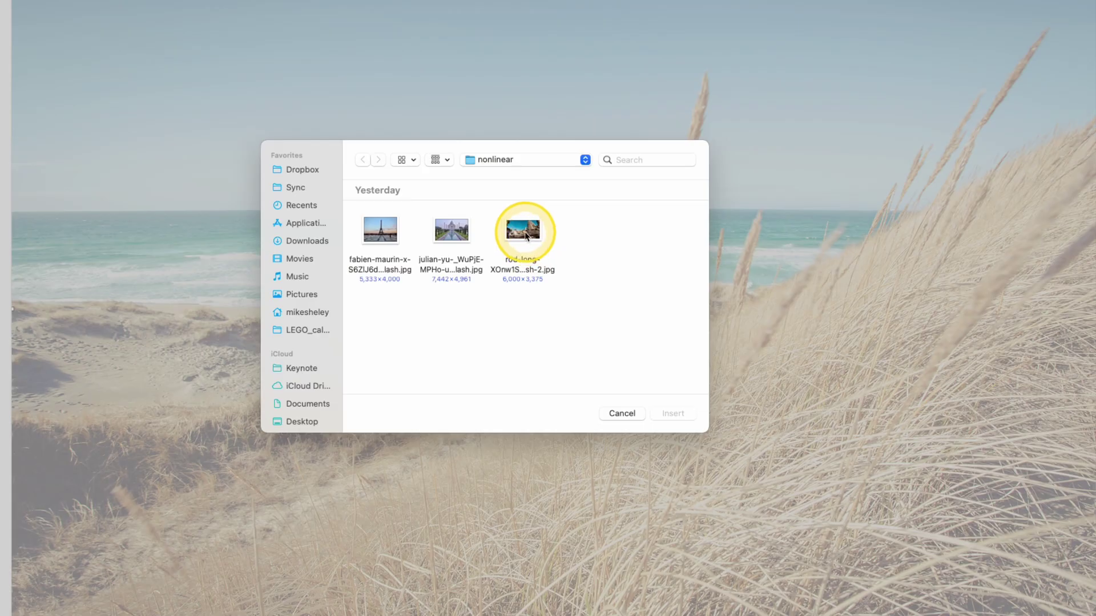
double_click(524, 231)
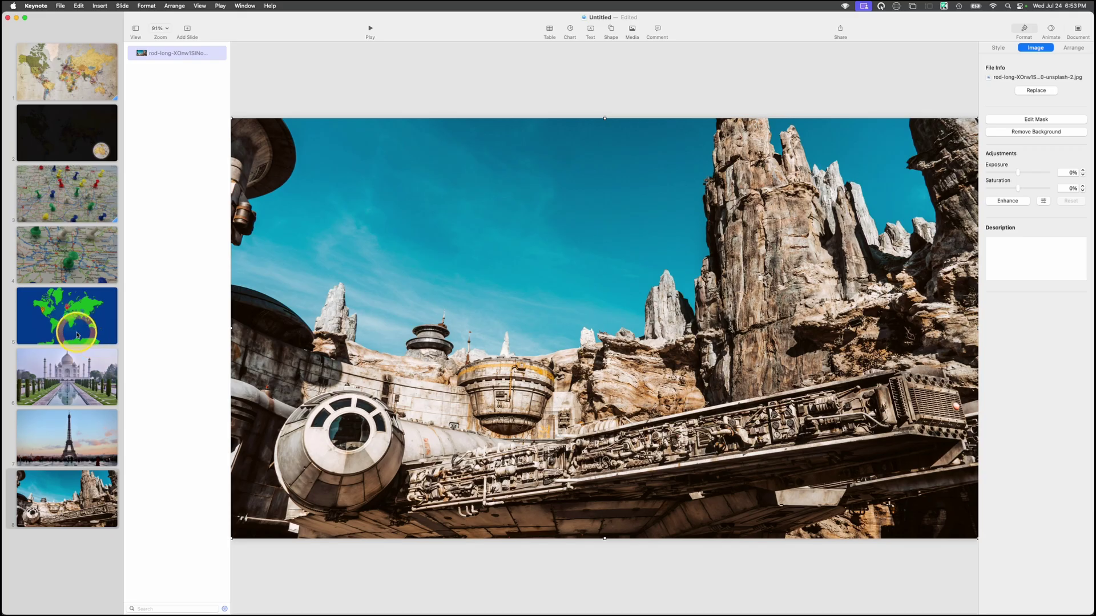
click(73, 332)
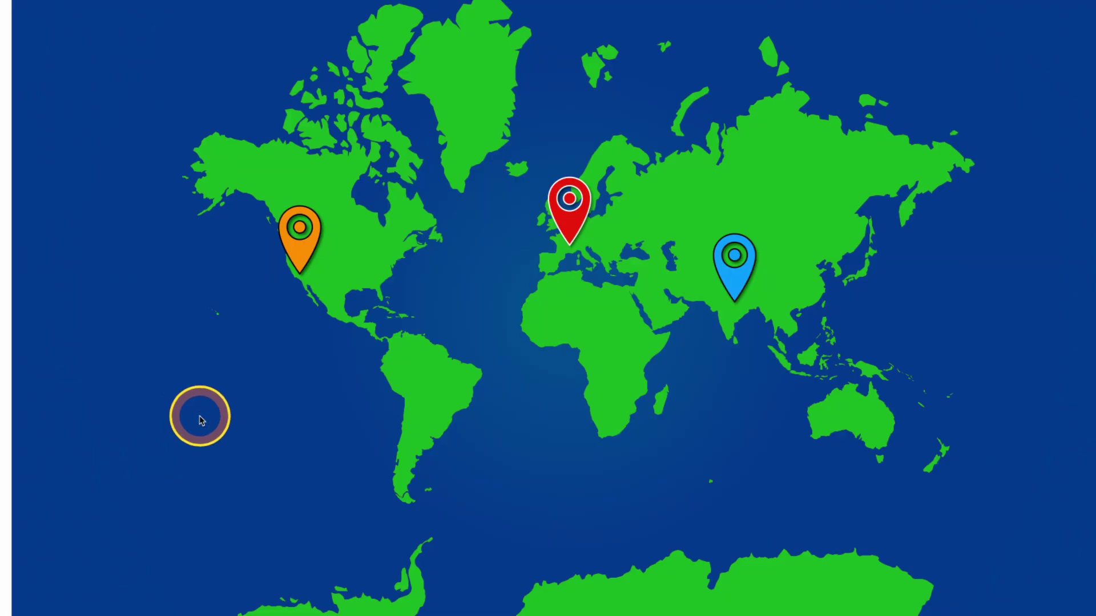
Link the blue Asia pin to a photo slide
click(738, 276)
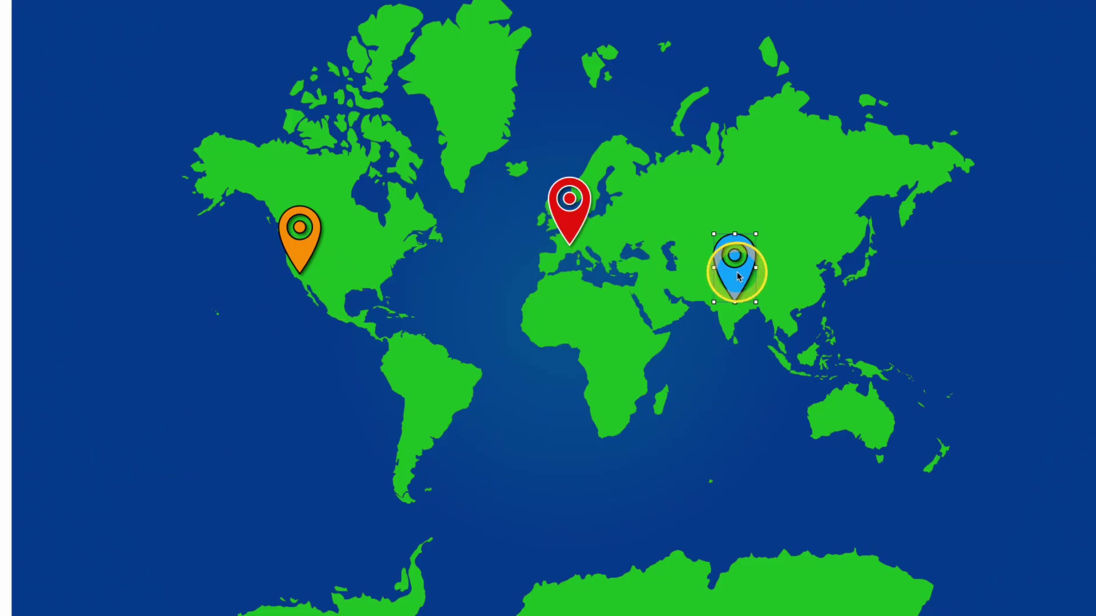
right_click(738, 276)
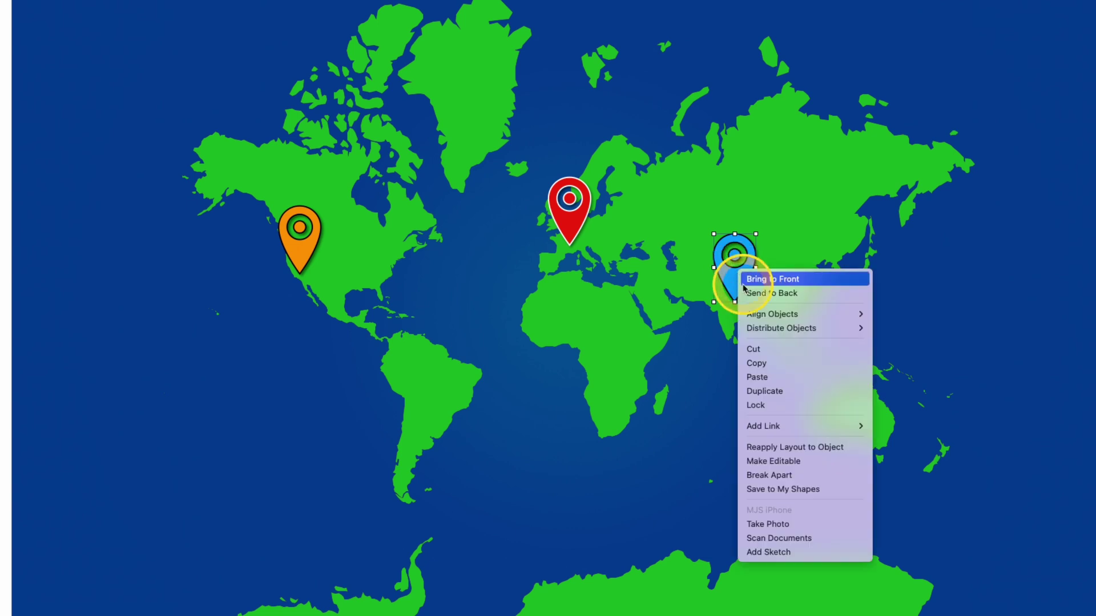
mouse_move(778, 426)
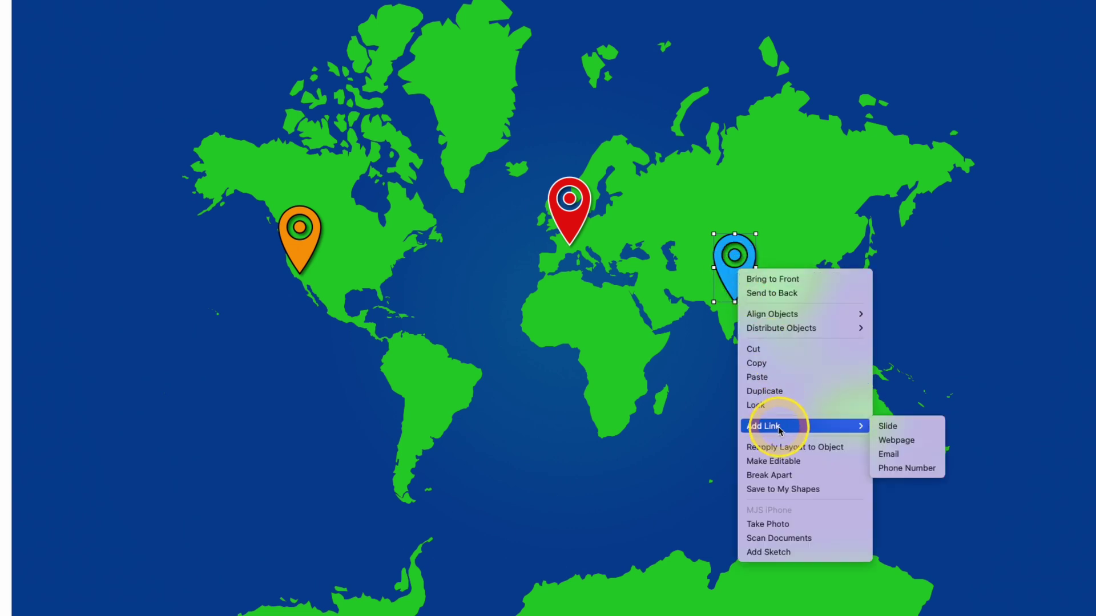
click(886, 428)
click(772, 231)
scroll(762, 284, down, 1)
click(758, 287)
click(568, 223)
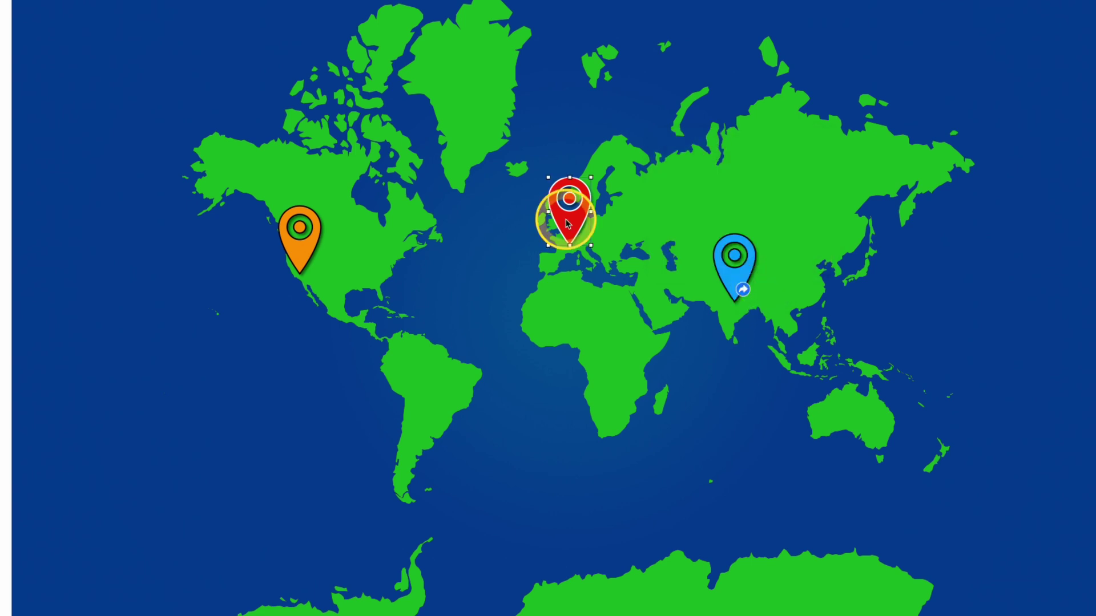
Link the red Europe pin to slide 7
right_click(568, 222)
click(598, 373)
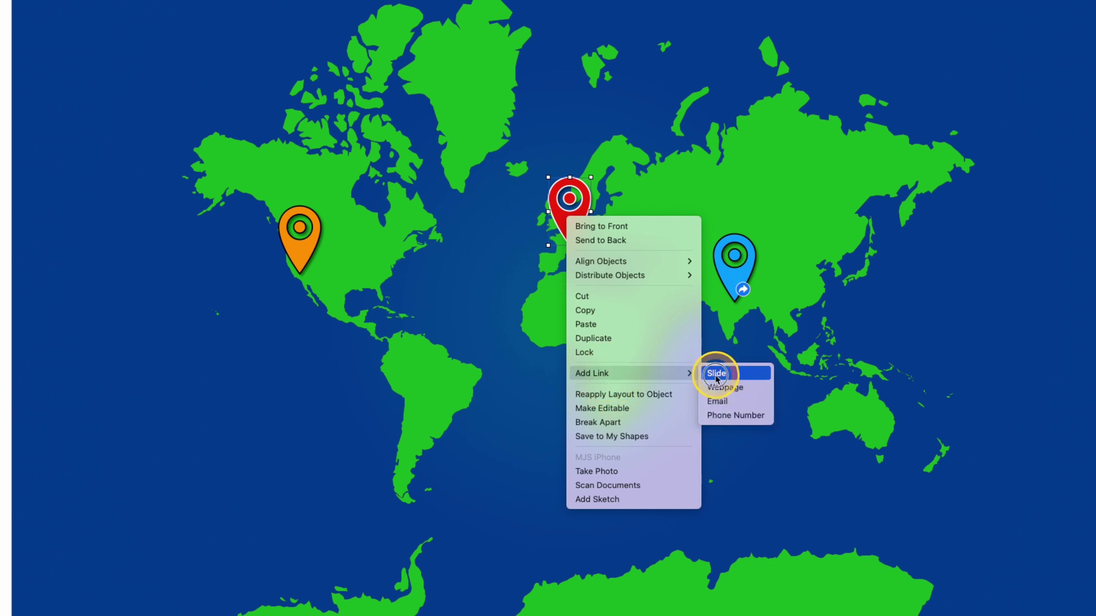
click(717, 374)
click(596, 175)
scroll(598, 234, down, 2)
click(597, 230)
Link the orange North America pin to its photo slide
click(300, 251)
right_click(302, 253)
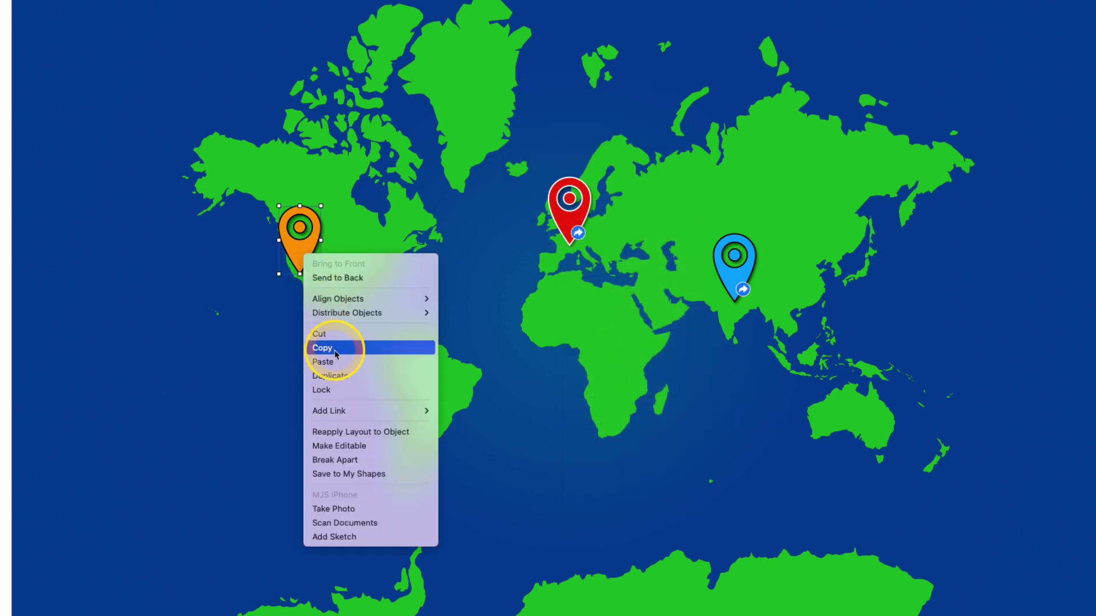
click(455, 412)
click(271, 203)
click(340, 203)
scroll(328, 255, down, 2)
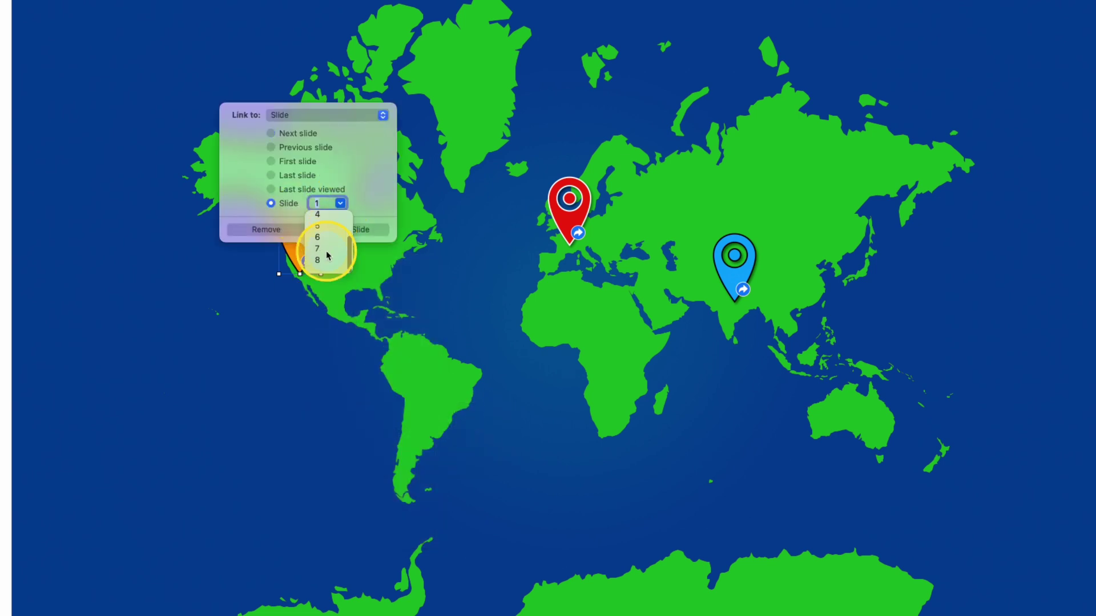
click(327, 253)
click(303, 386)
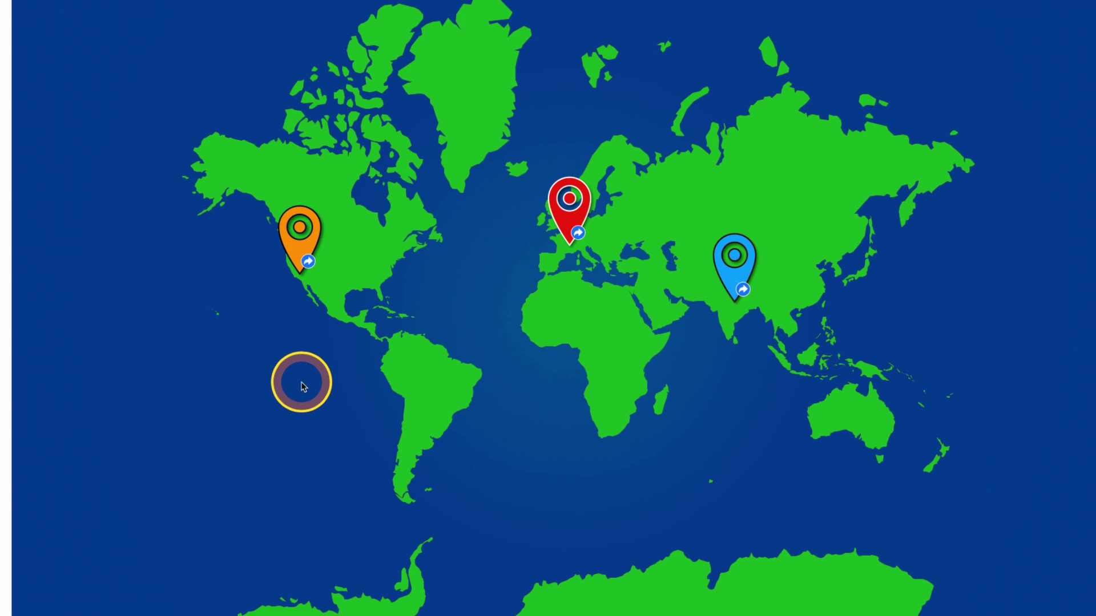
Play the slideshow to test the pin links, then return to Taj Mahal slide 6
click(103, 381)
click(506, 378)
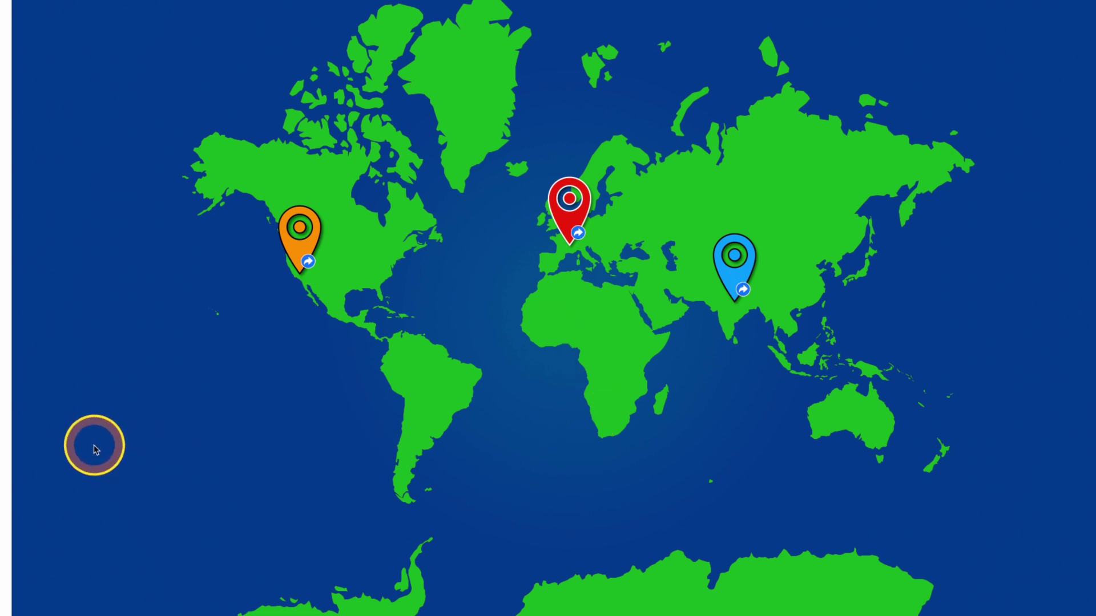
key(Escape)
click(127, 336)
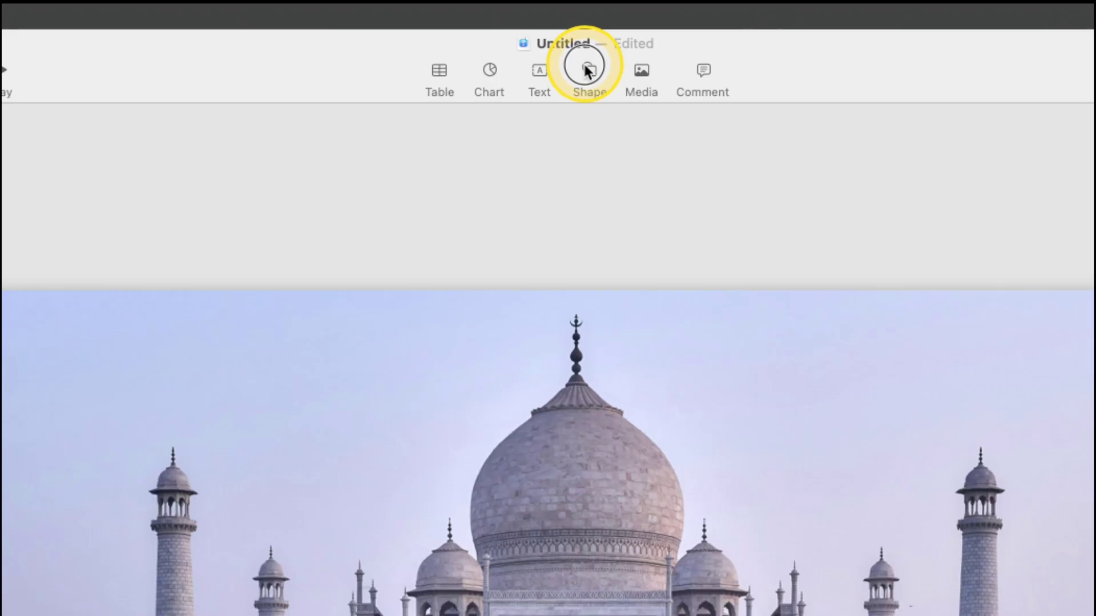
Insert a Globe shape in the lower-left corner, filled black with very low opacity
click(609, 28)
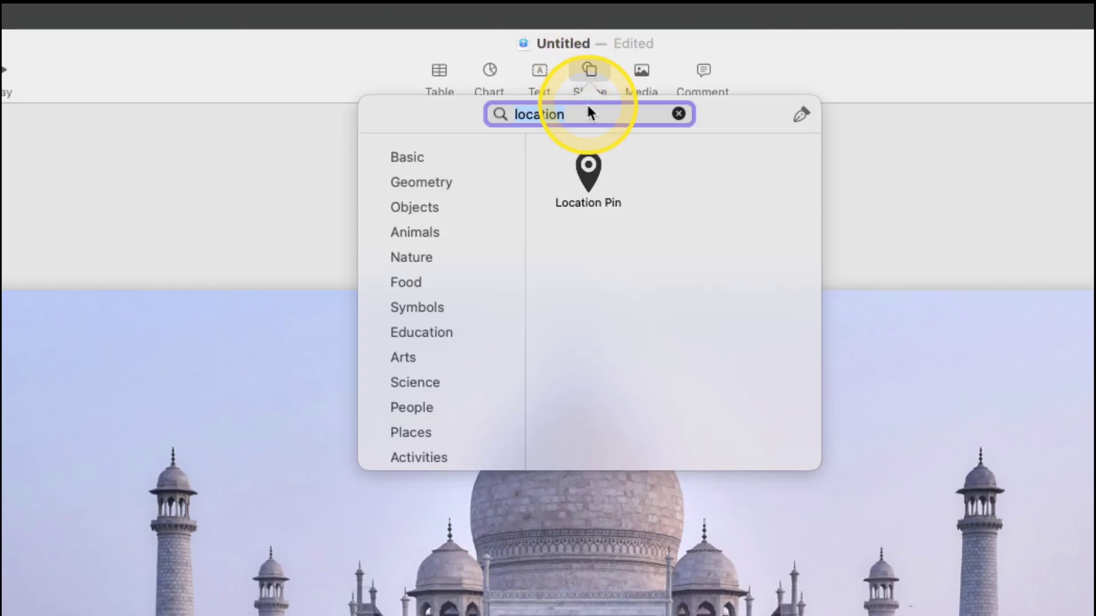
text(globe)
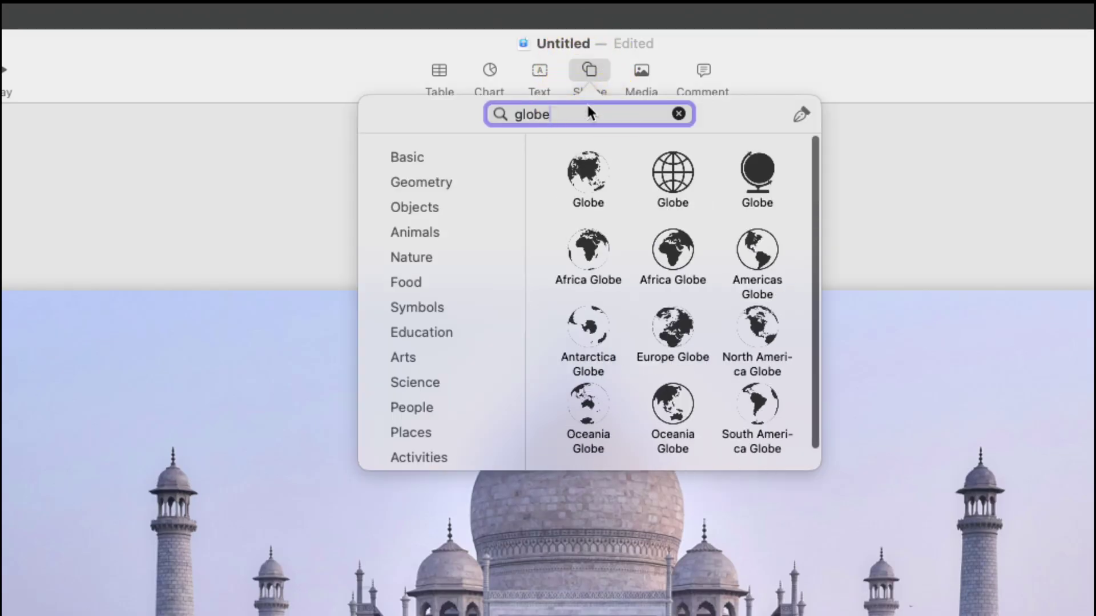
click(757, 168)
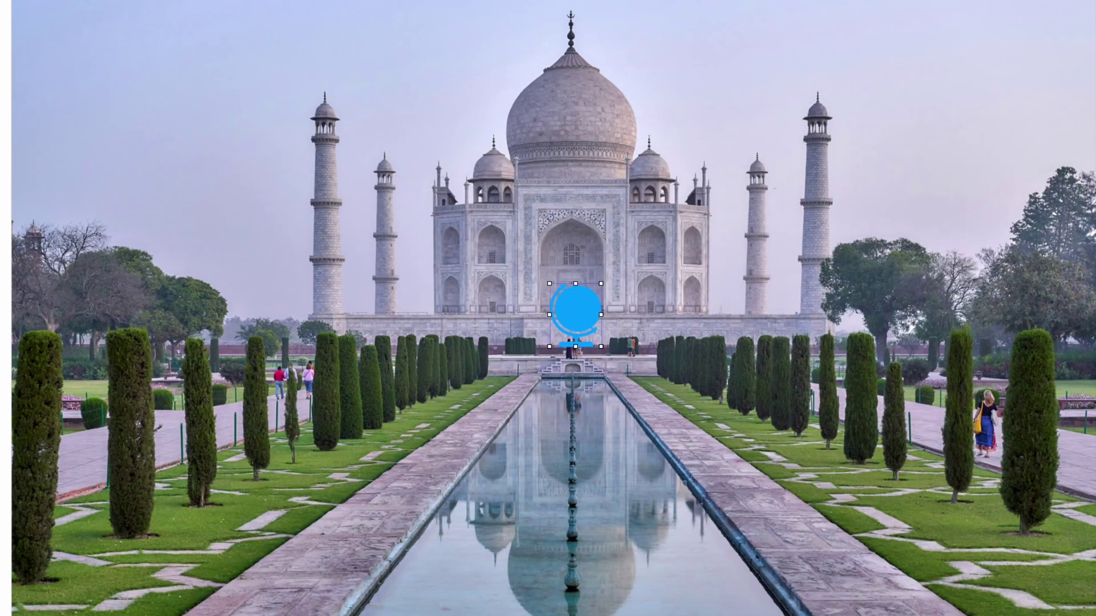
drag(557, 316, 77, 509)
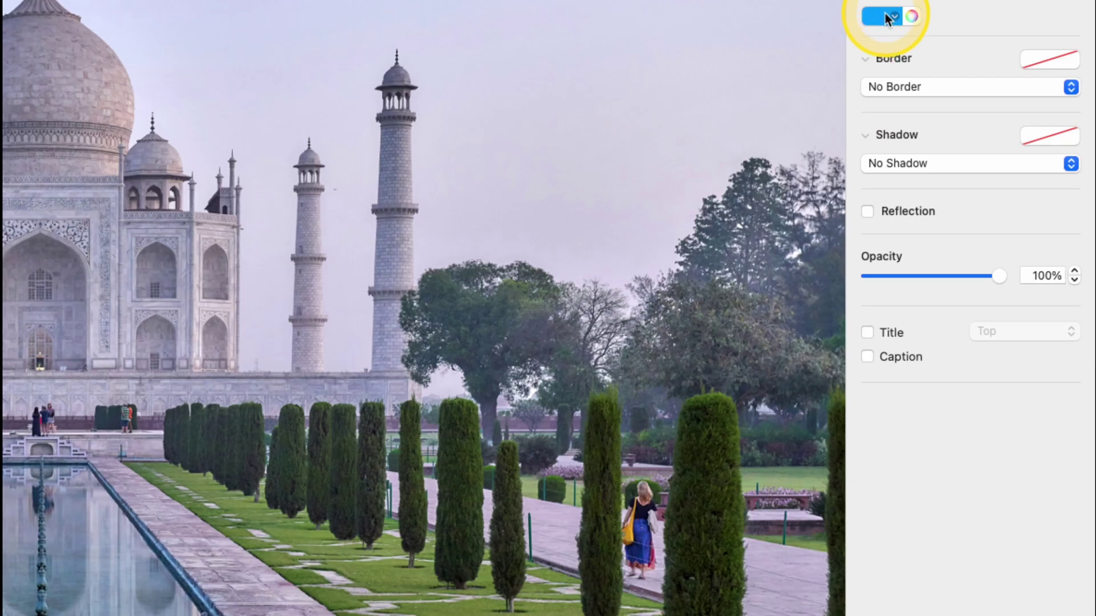
click(995, 167)
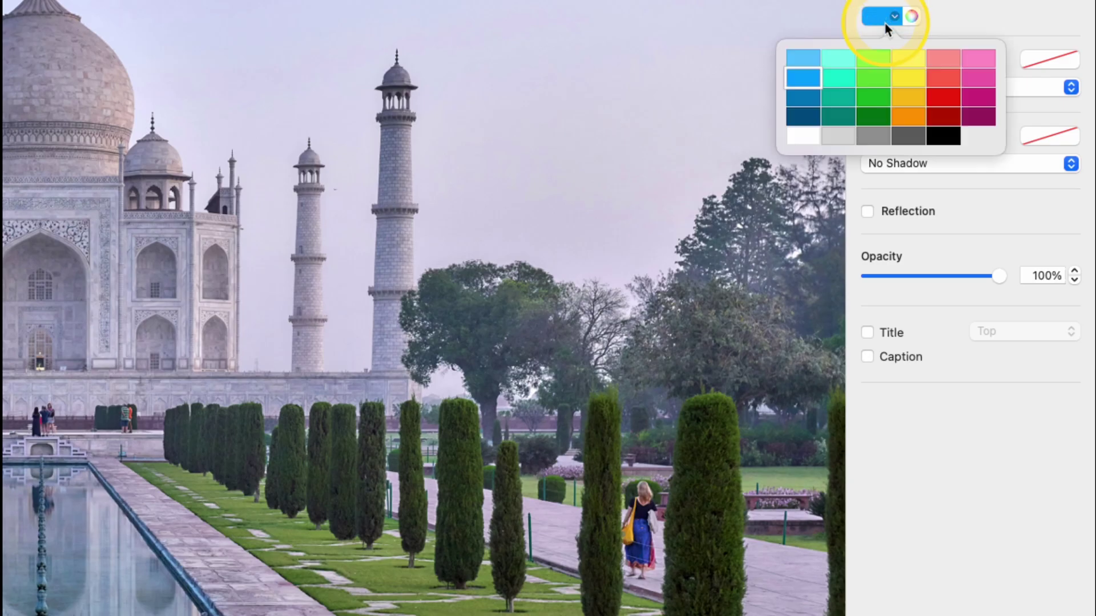
click(1008, 207)
double_click(1042, 276)
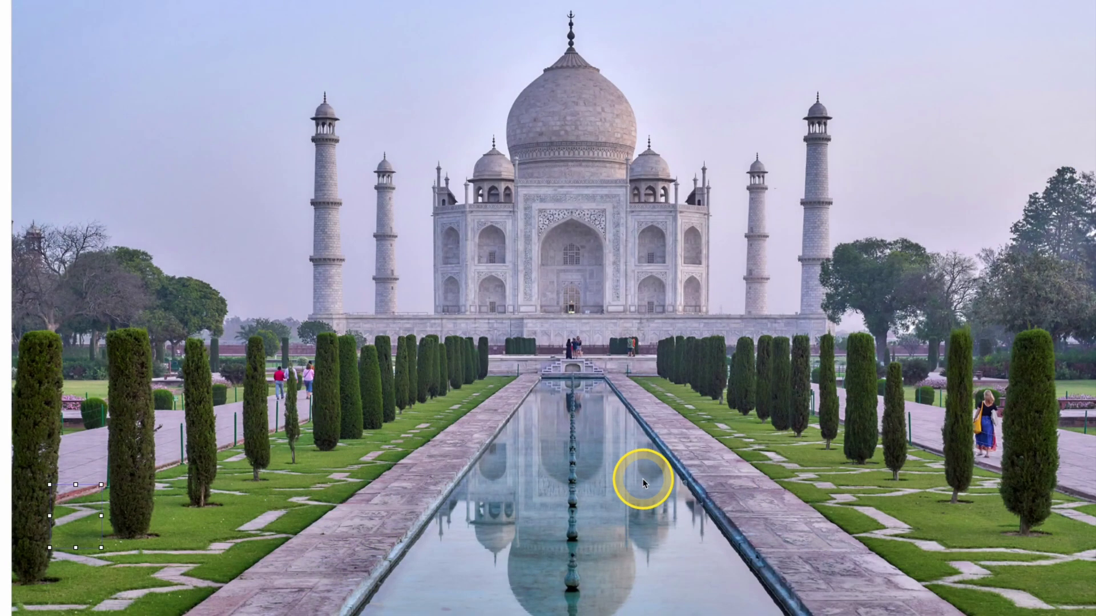
Link the globe to slide 5, the world map
right_click(78, 516)
mouse_move(178, 597)
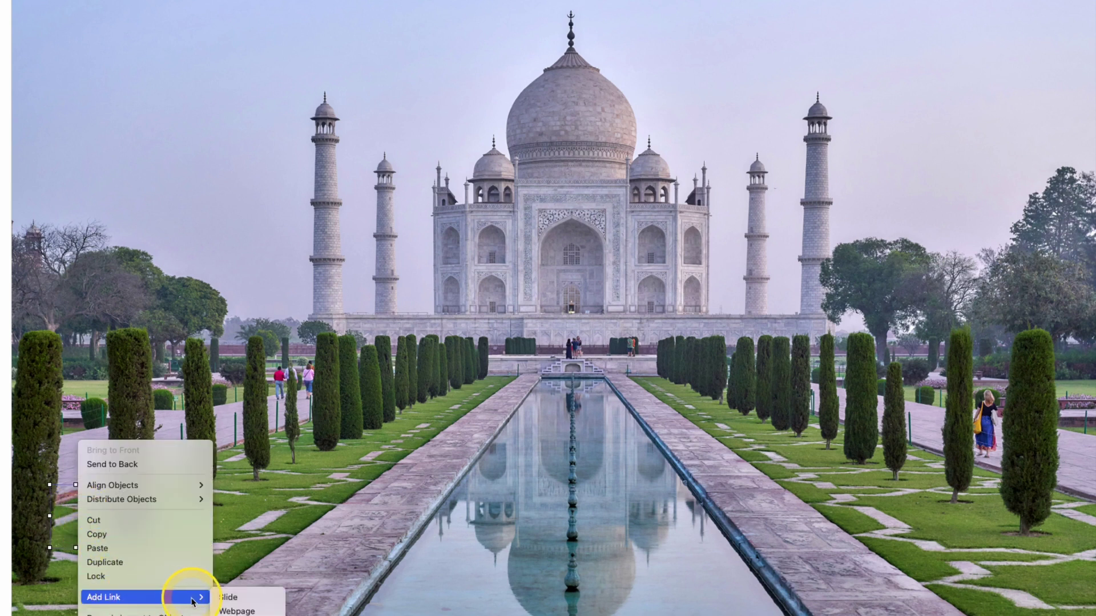
click(222, 597)
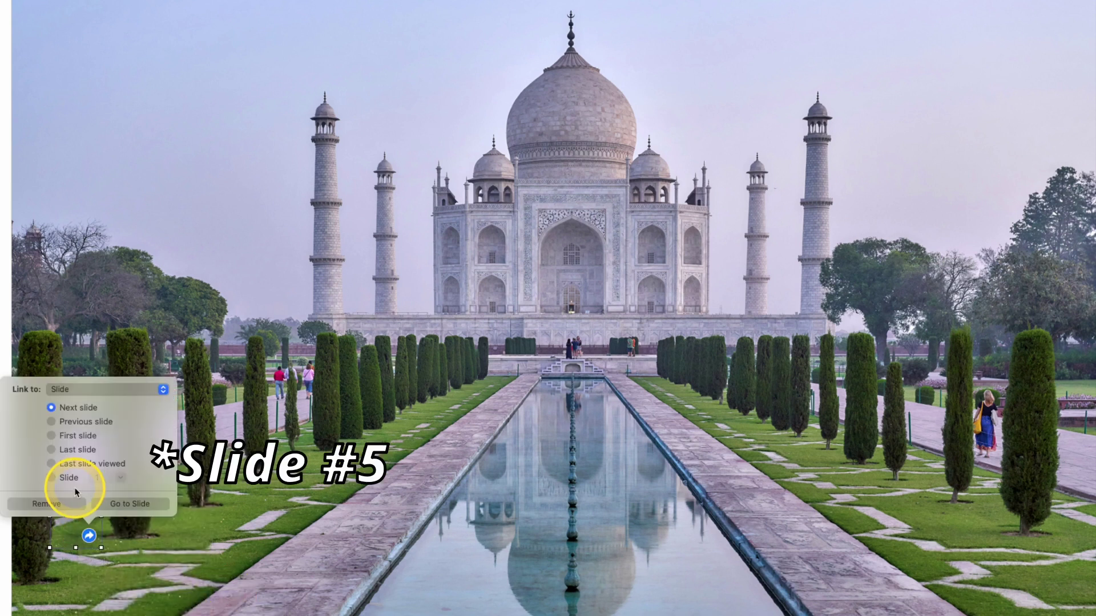
click(70, 482)
click(85, 508)
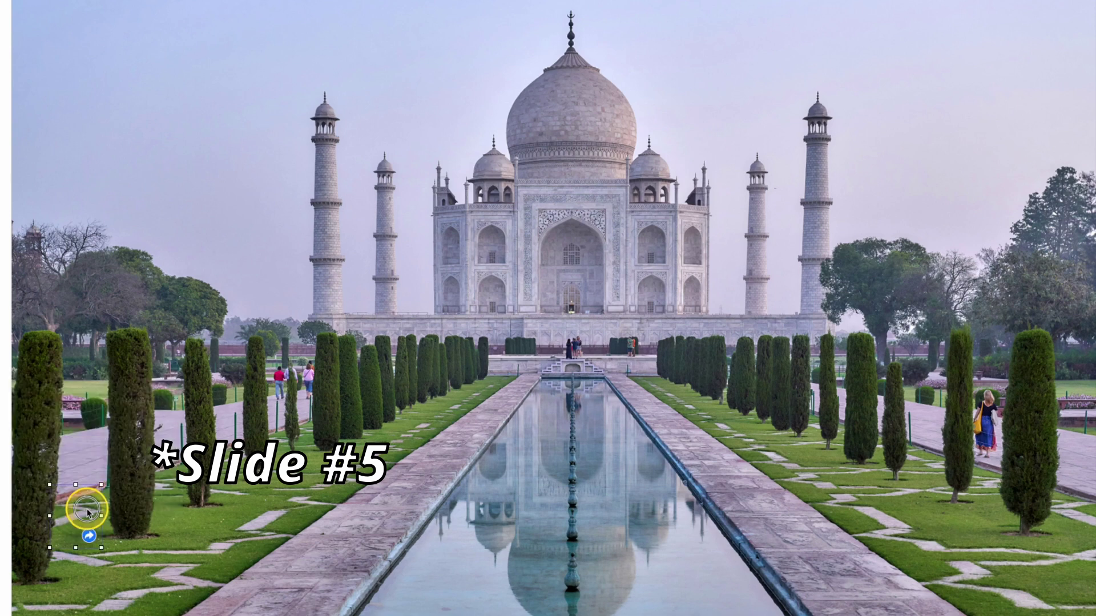
Duplicate the linked globe into the lower-right corner at the same height, then show slide 8
right_click(88, 516)
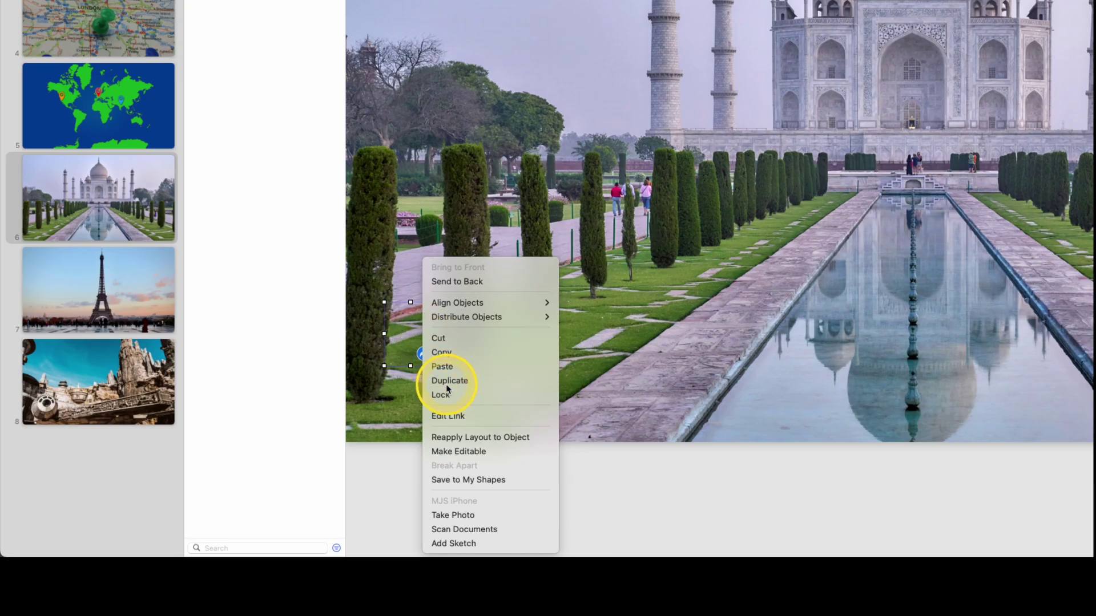
click(113, 555)
drag(448, 389, 900, 341)
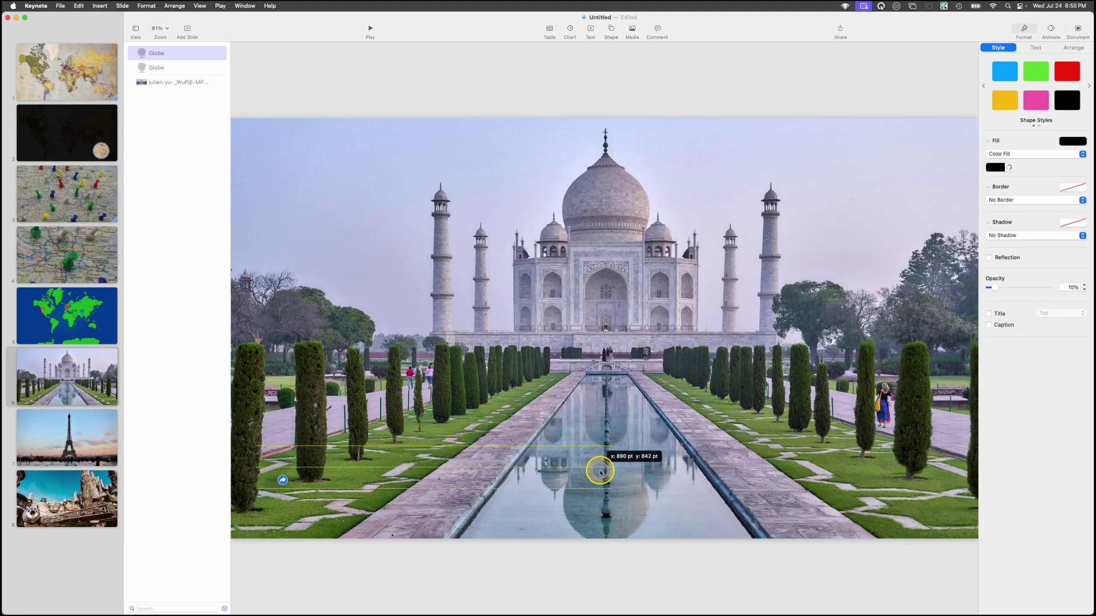
drag(601, 471, 942, 474)
click(240, 474)
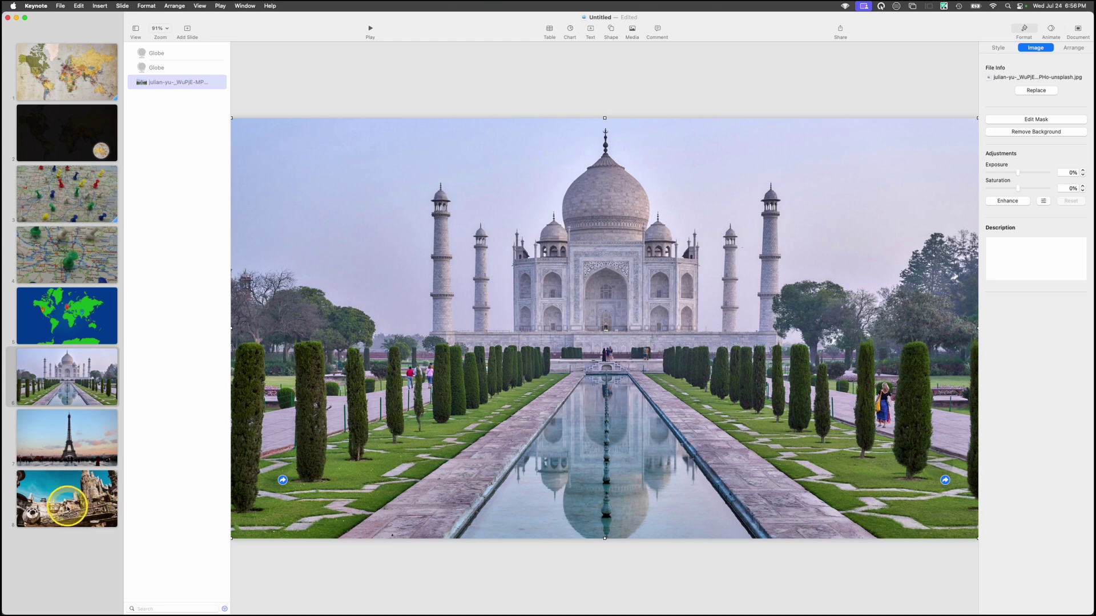
click(67, 502)
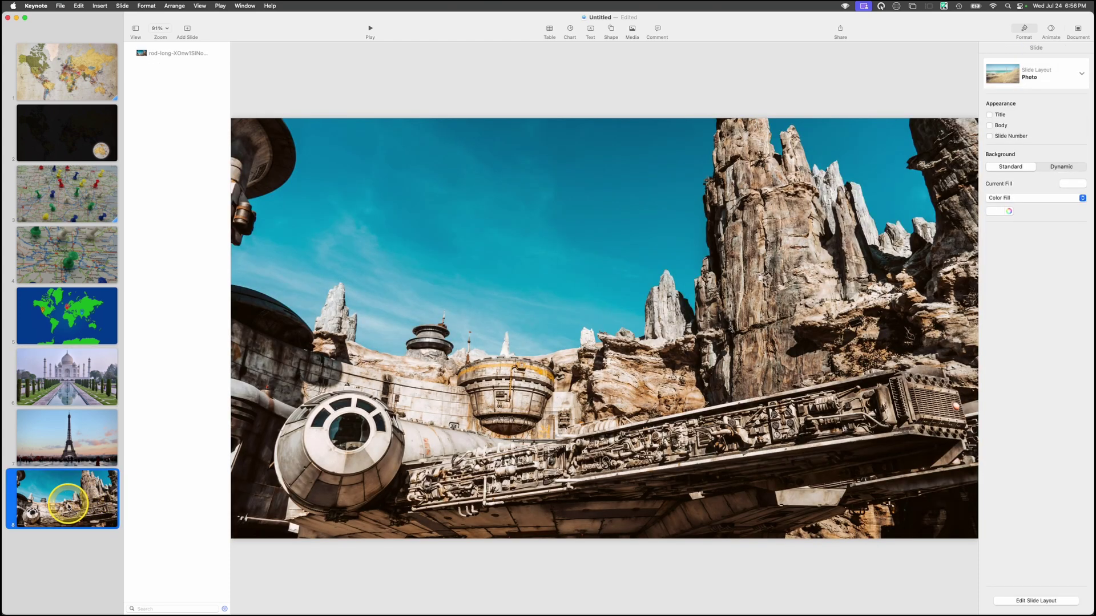
Add a blank slide with a dark grey-to-black gradient background, then return to slide 6
click(188, 28)
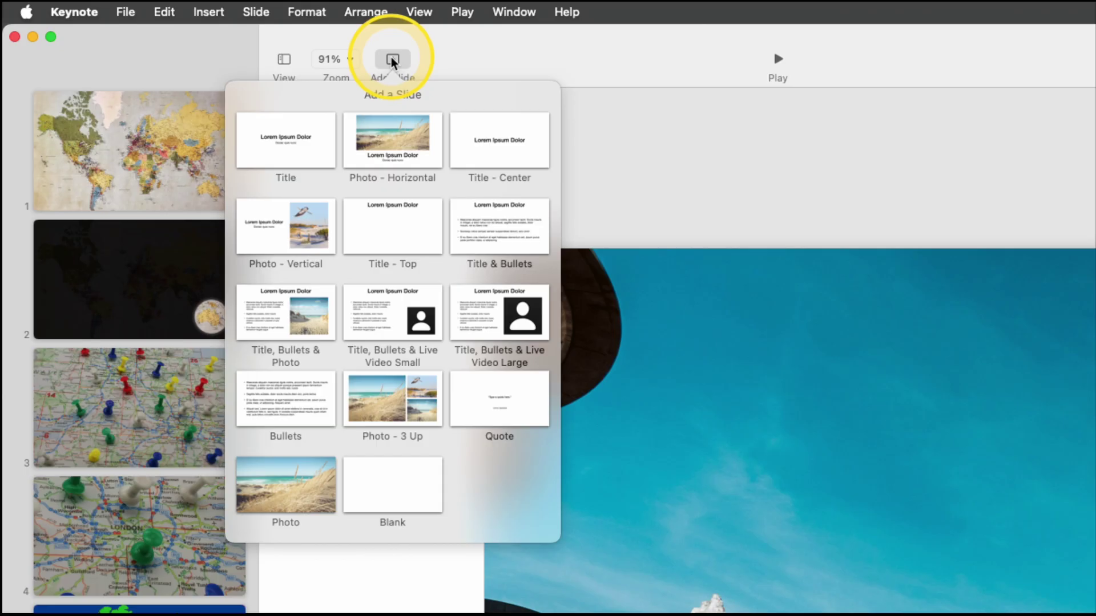
click(380, 482)
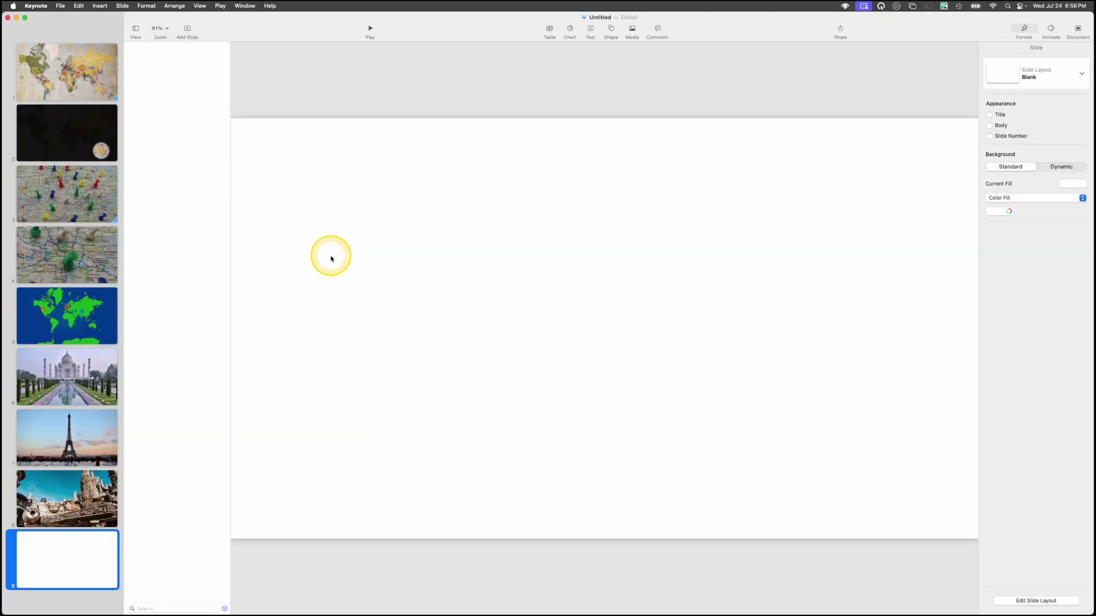
click(1005, 197)
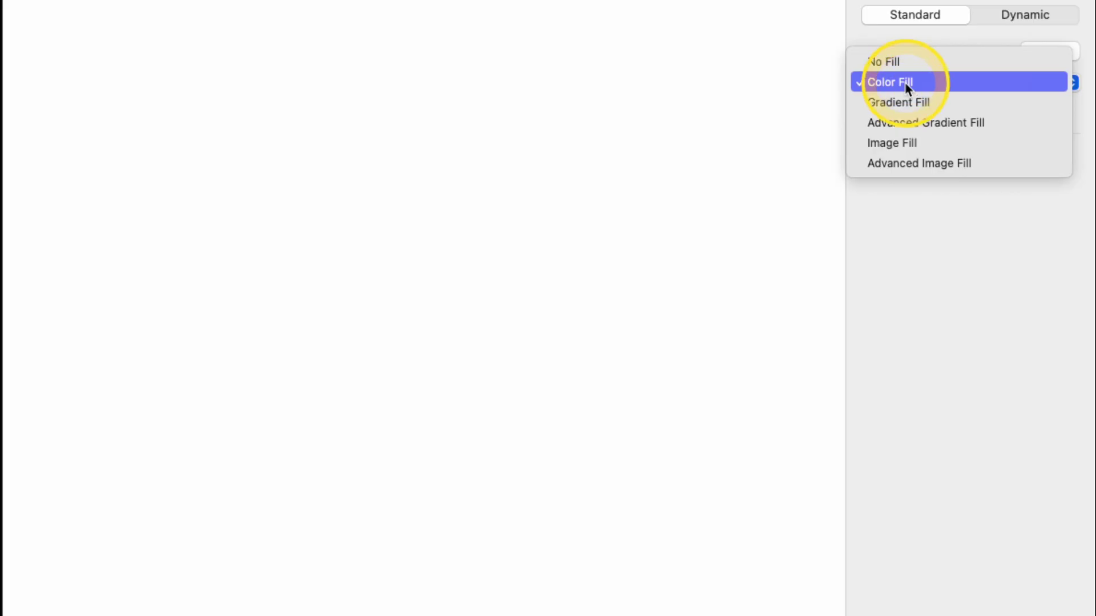
click(1006, 208)
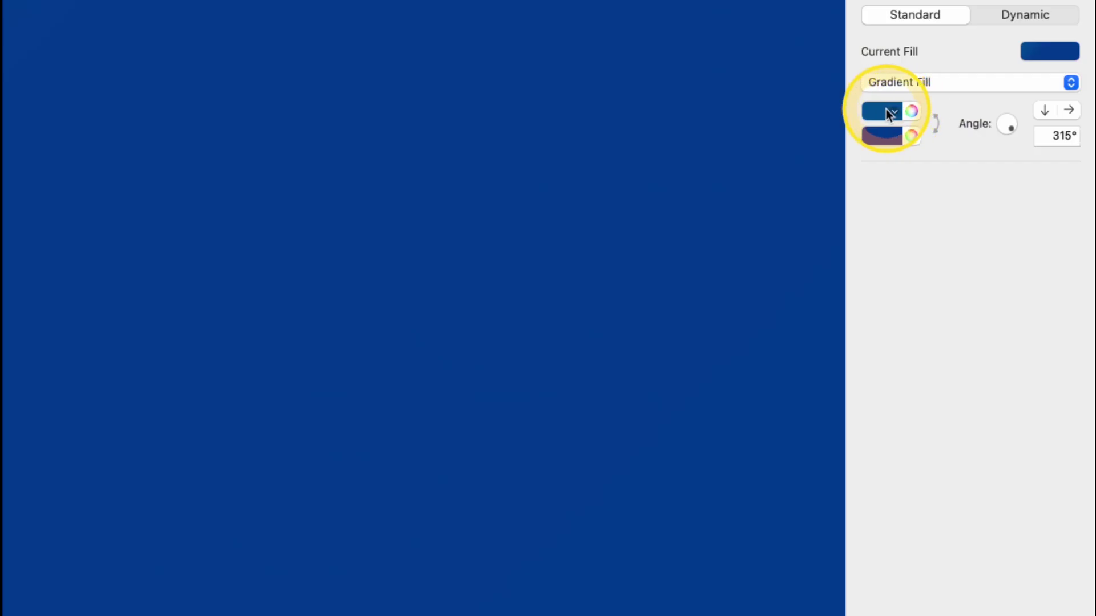
click(888, 110)
click(895, 237)
click(886, 136)
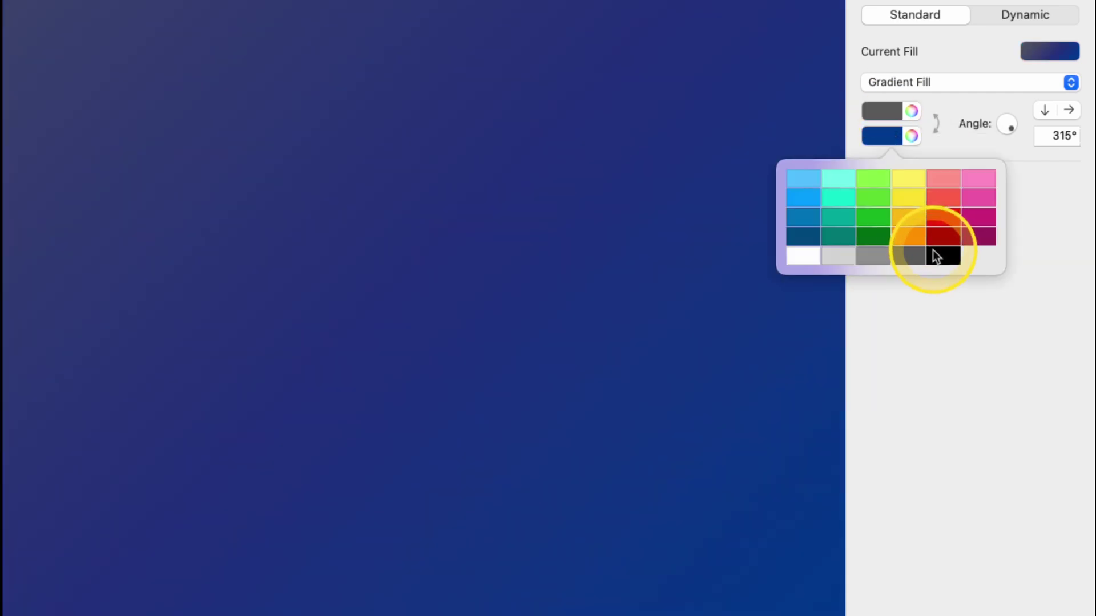
click(942, 255)
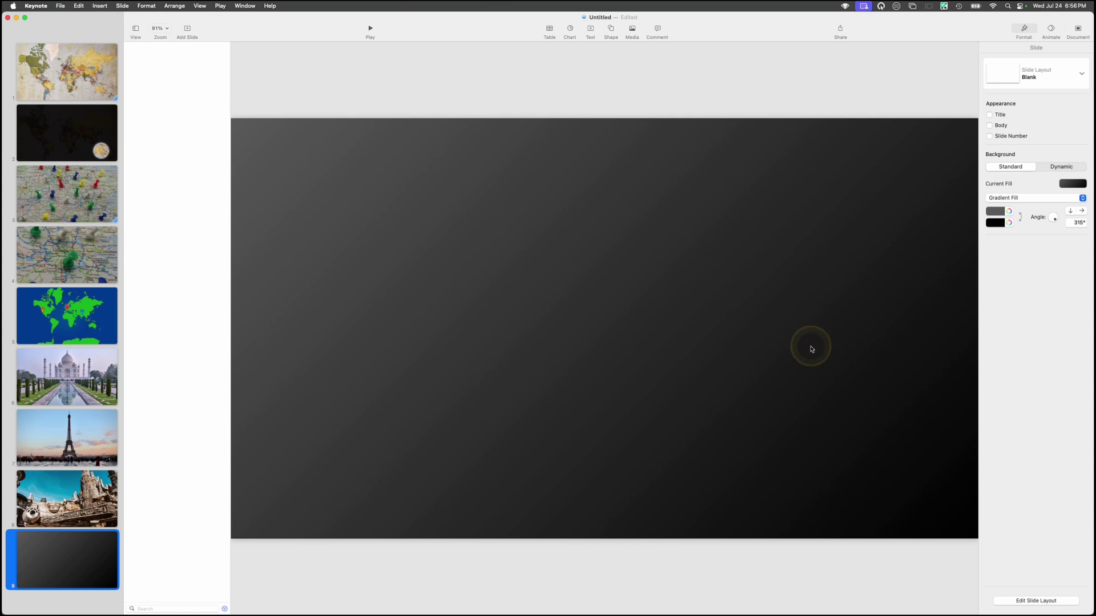
click(52, 378)
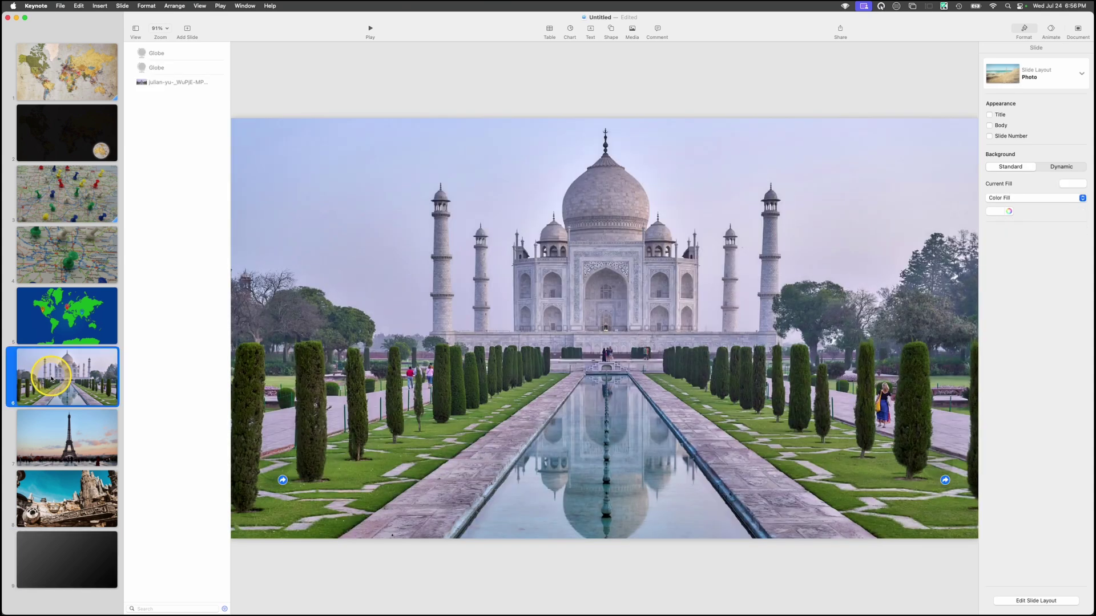
Change the lower-right globe's link target from slide 1 to slide 9
key(alt+super+p)
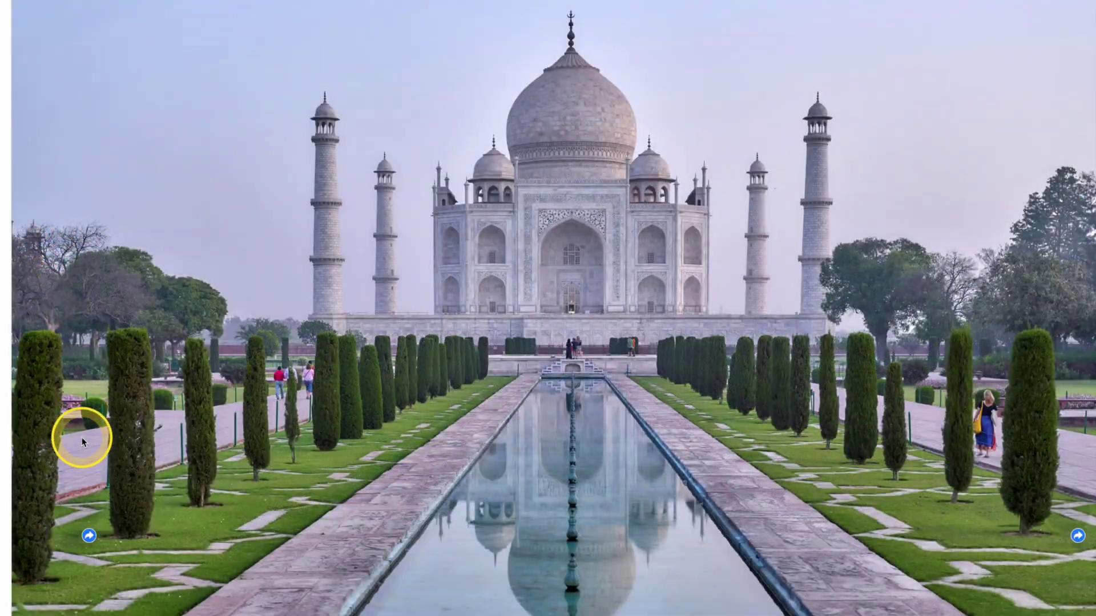
key(Escape)
click(802, 355)
click(789, 326)
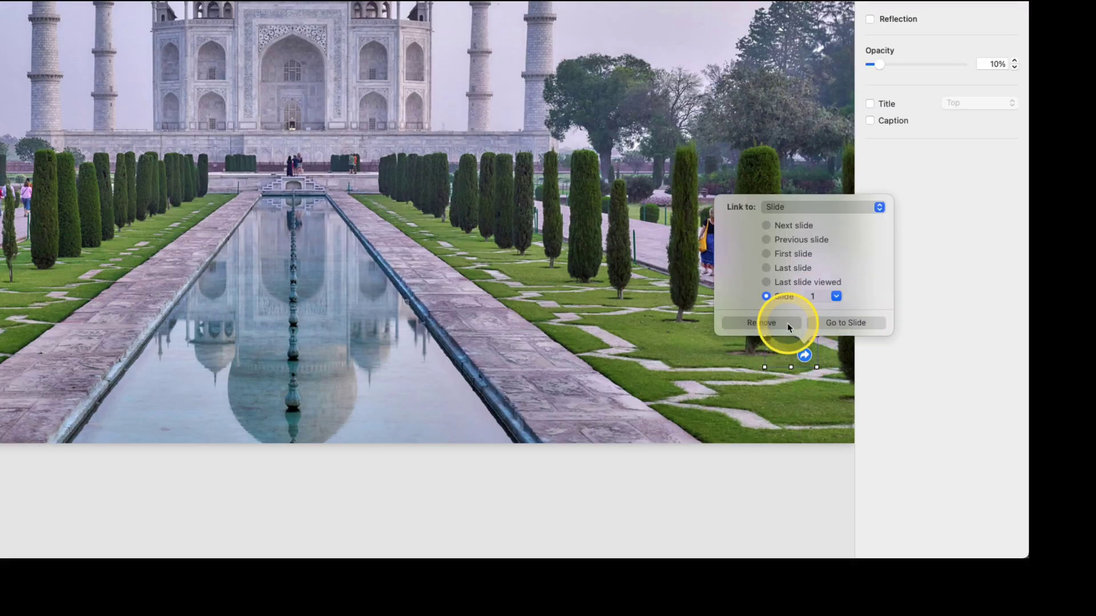
click(834, 296)
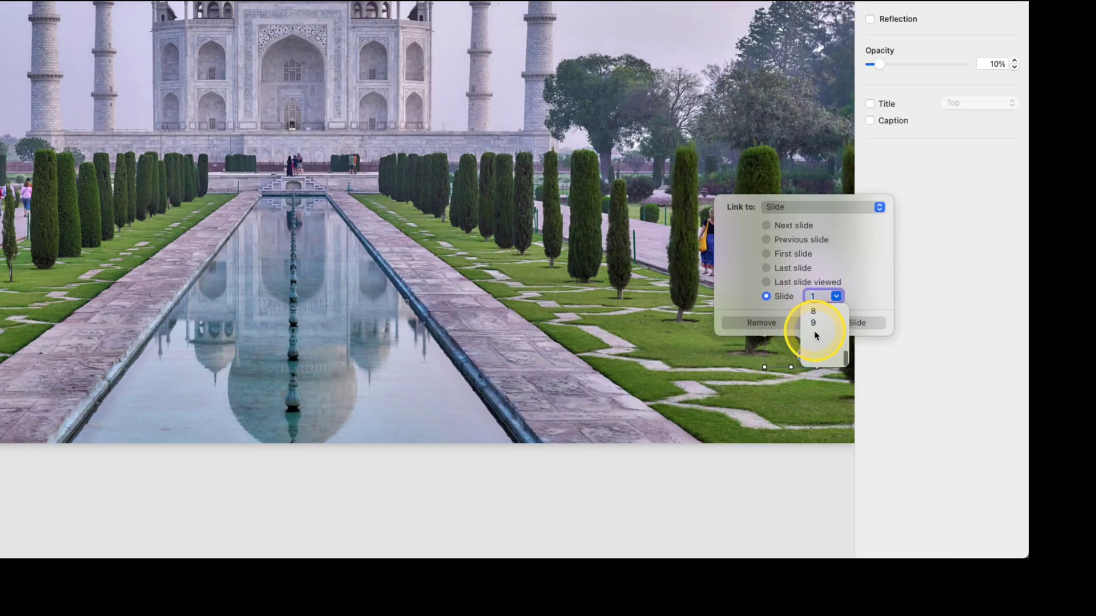
click(813, 355)
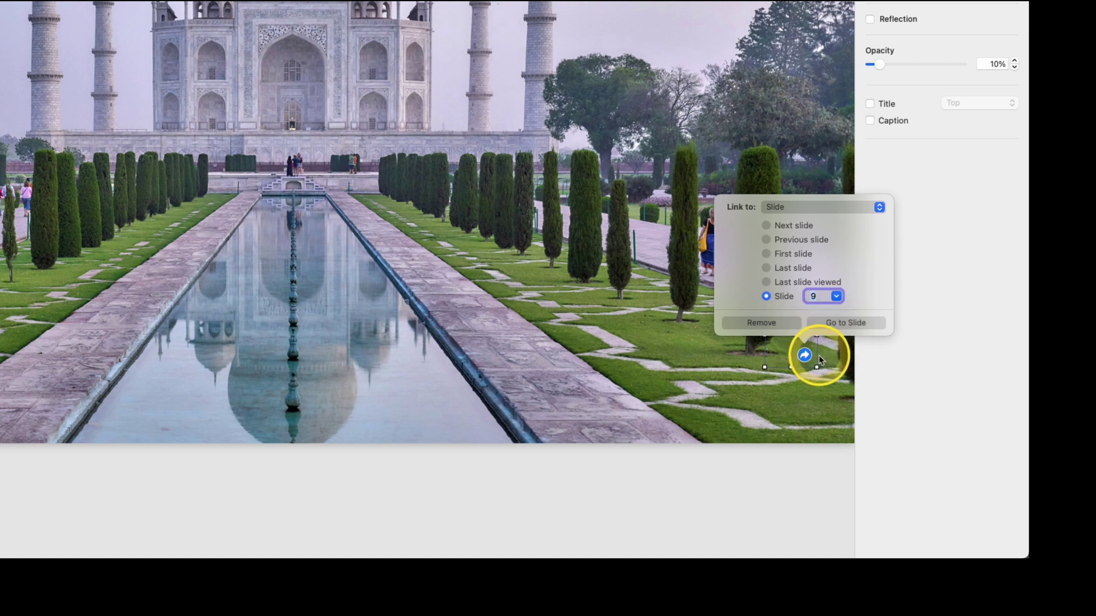
click(734, 392)
Test the links in the slideshow, then select and copy both globes
key(alt+super+p)
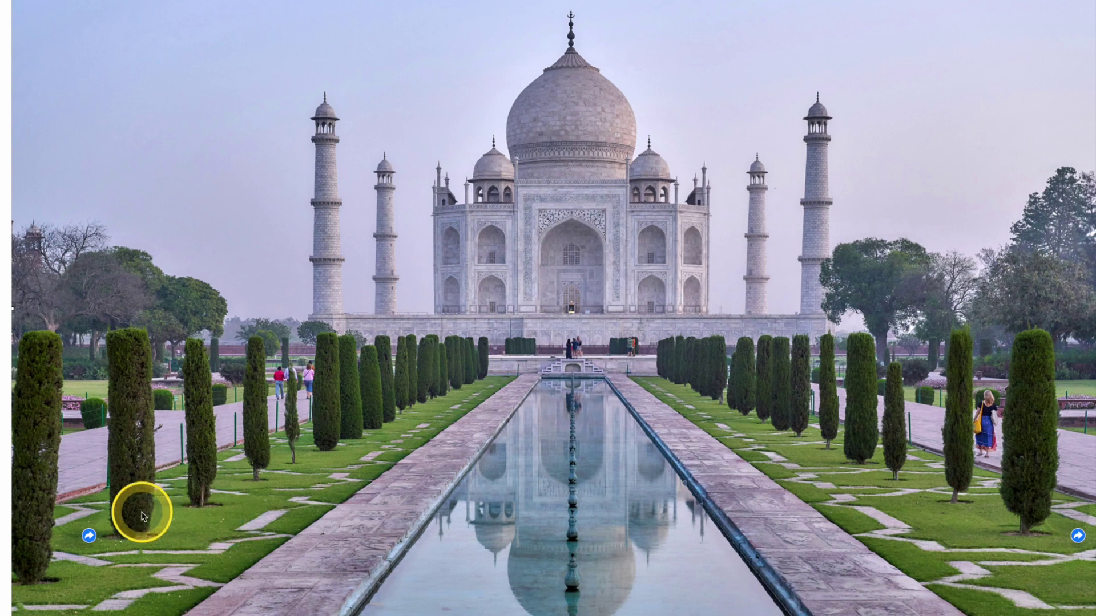
click(81, 512)
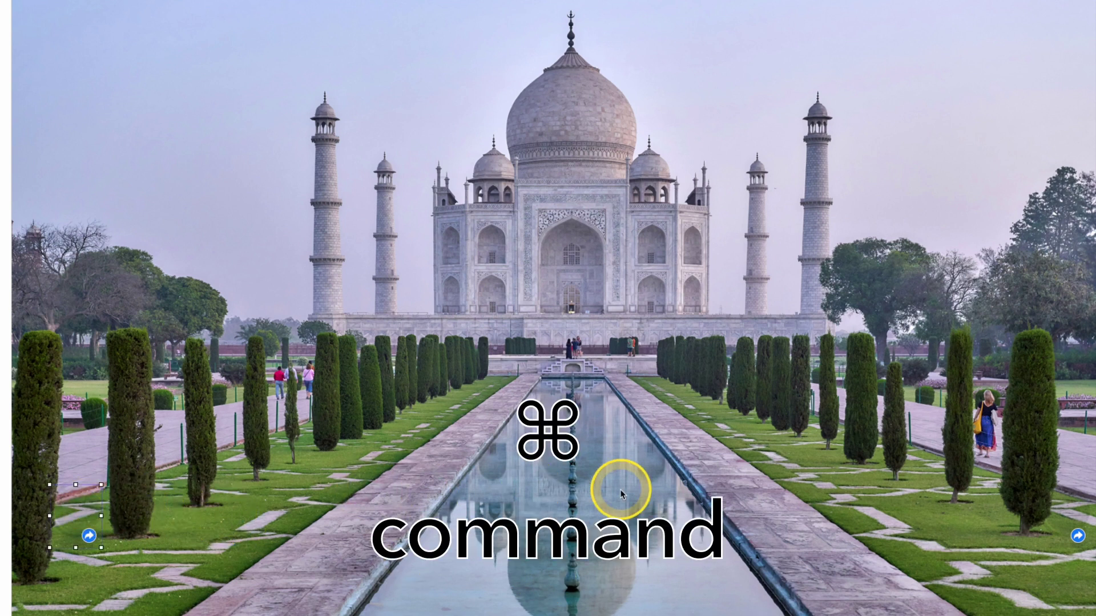
super+click(1059, 509)
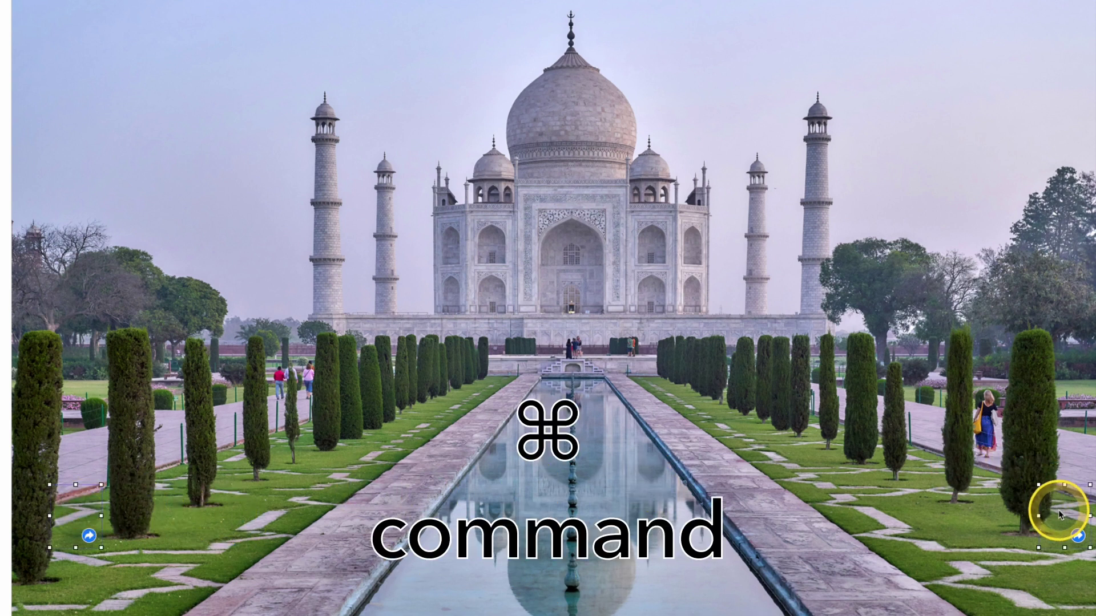
key(super+c)
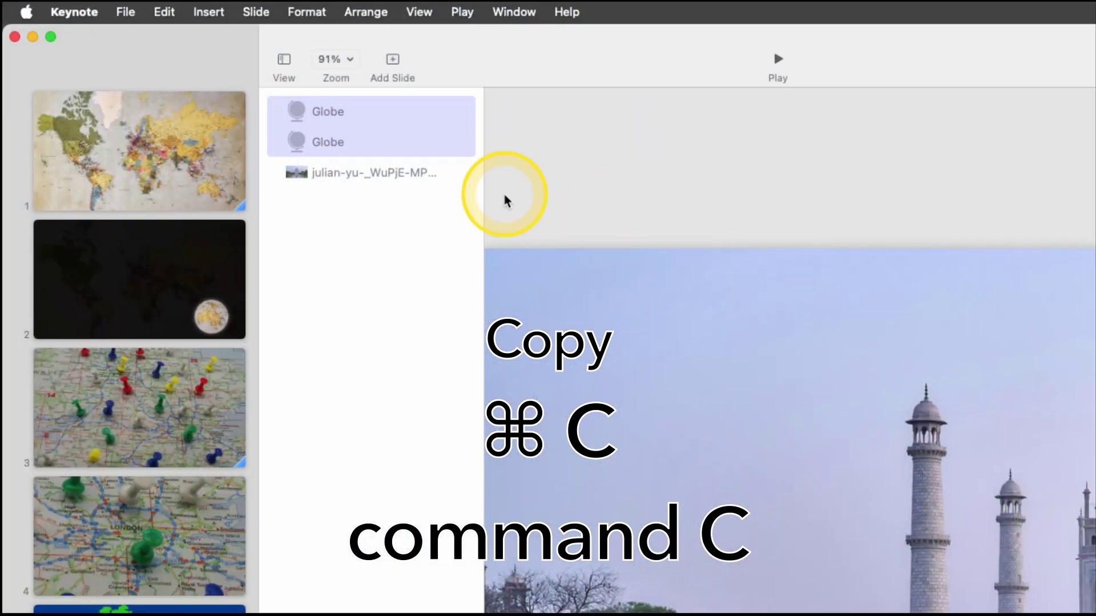
Paste the two globes onto the Eiffel Tower slide, aligned along the bottom edge
click(164, 12)
click(181, 114)
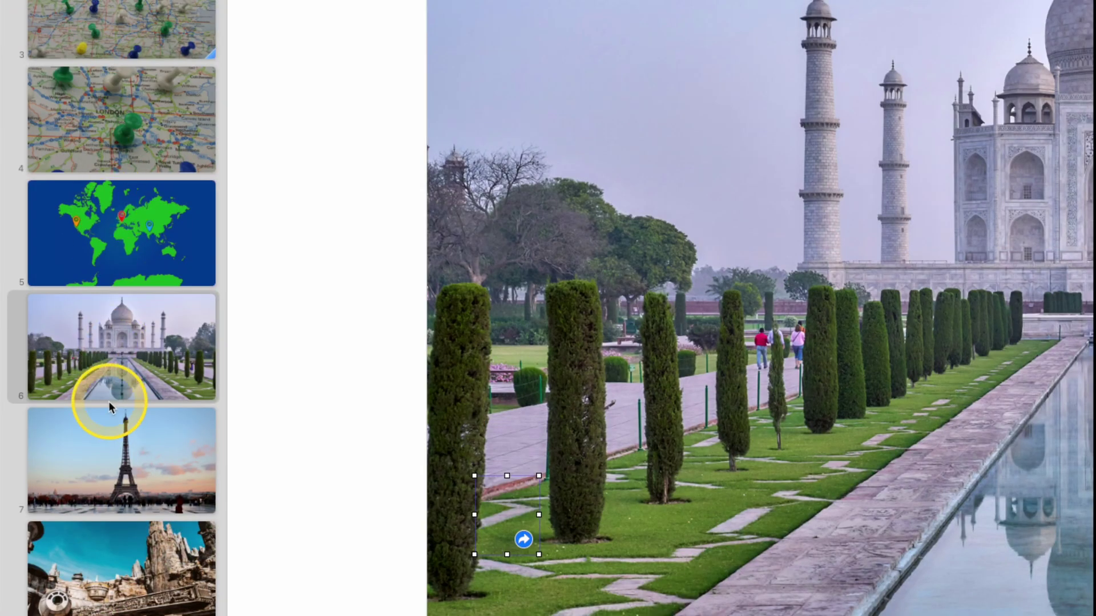
click(116, 457)
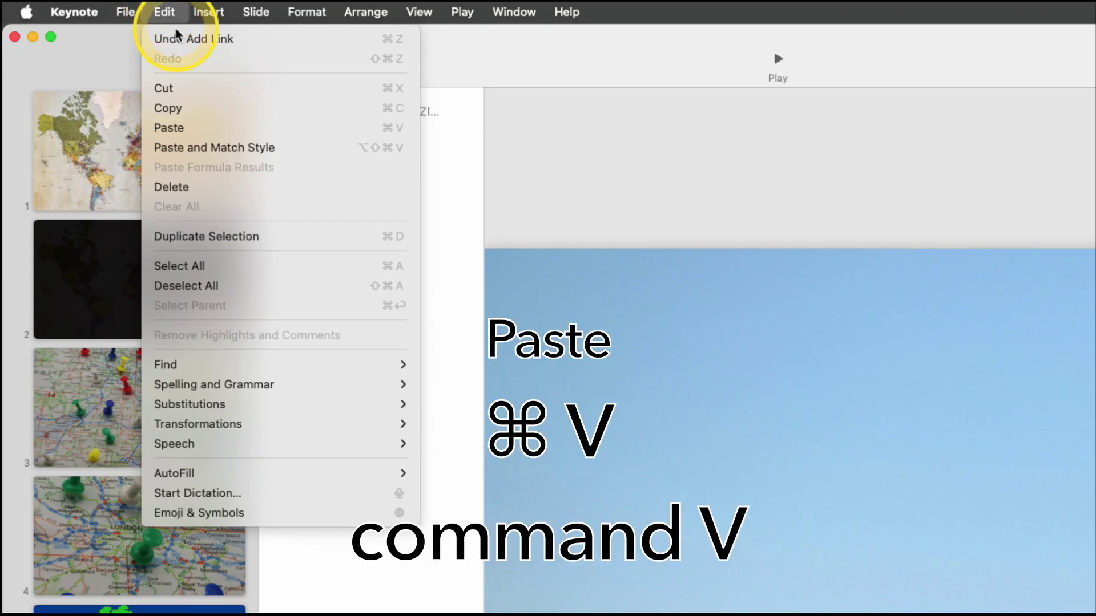
click(198, 137)
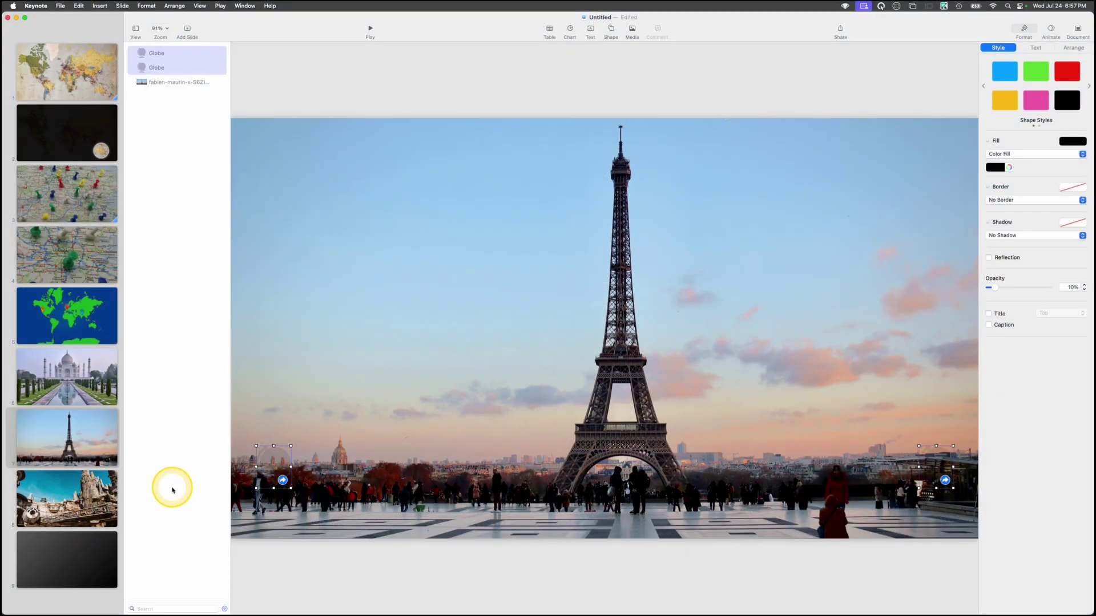
drag(273, 459, 269, 472)
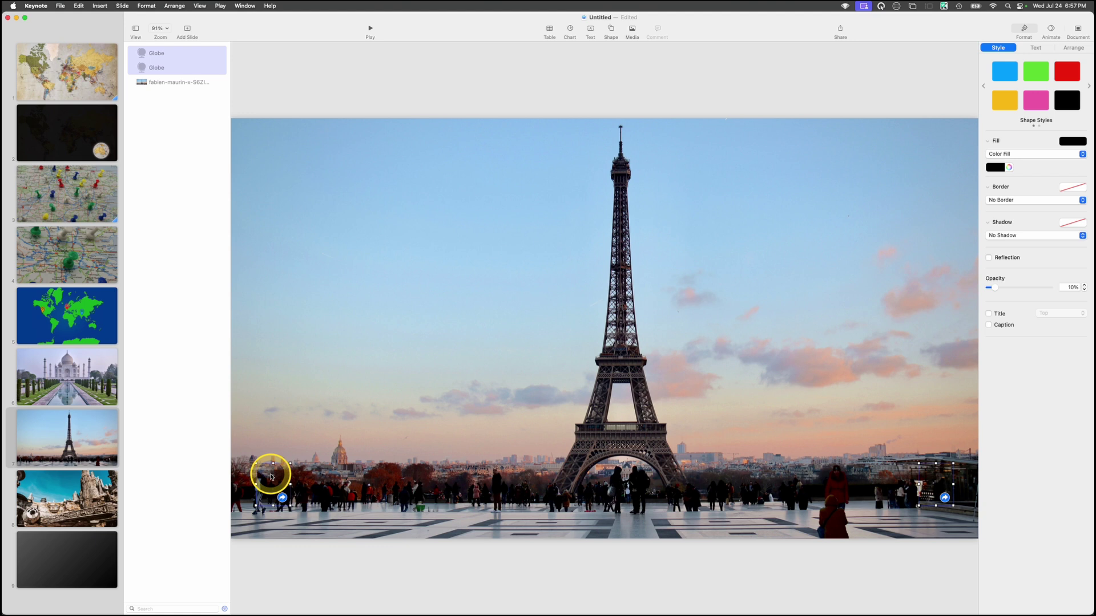
Paste the two globes onto the Galaxy's Edge slide 8
click(89, 495)
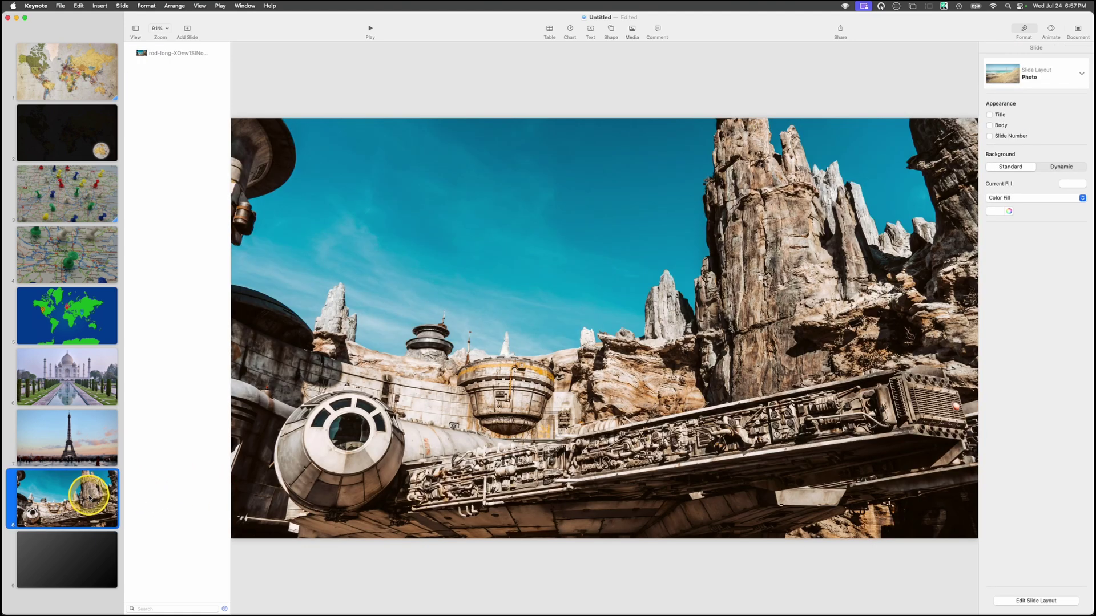
right_click(303, 401)
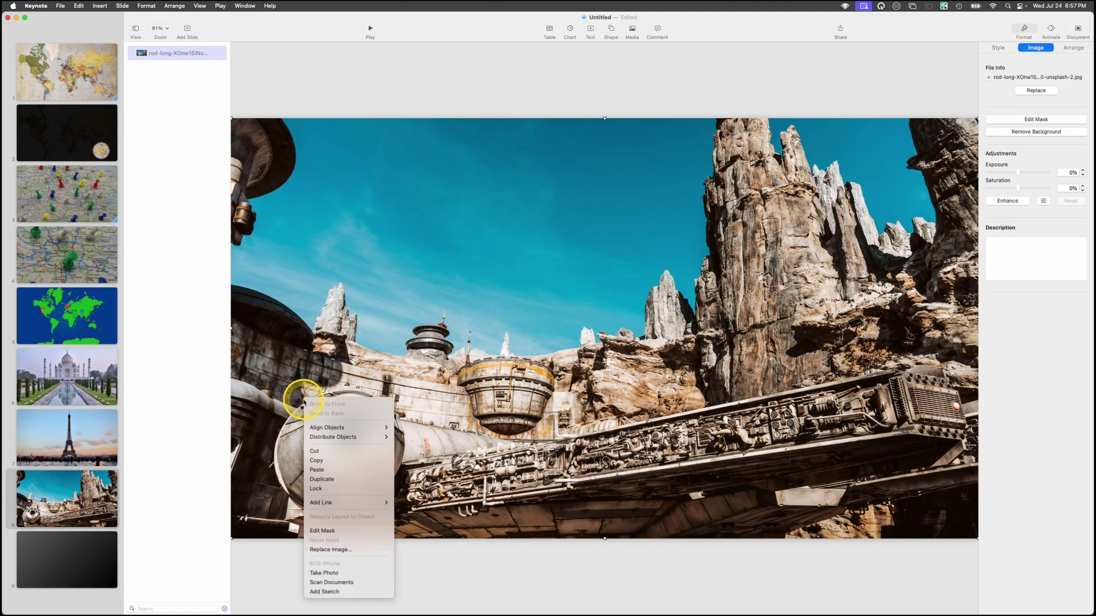
click(323, 470)
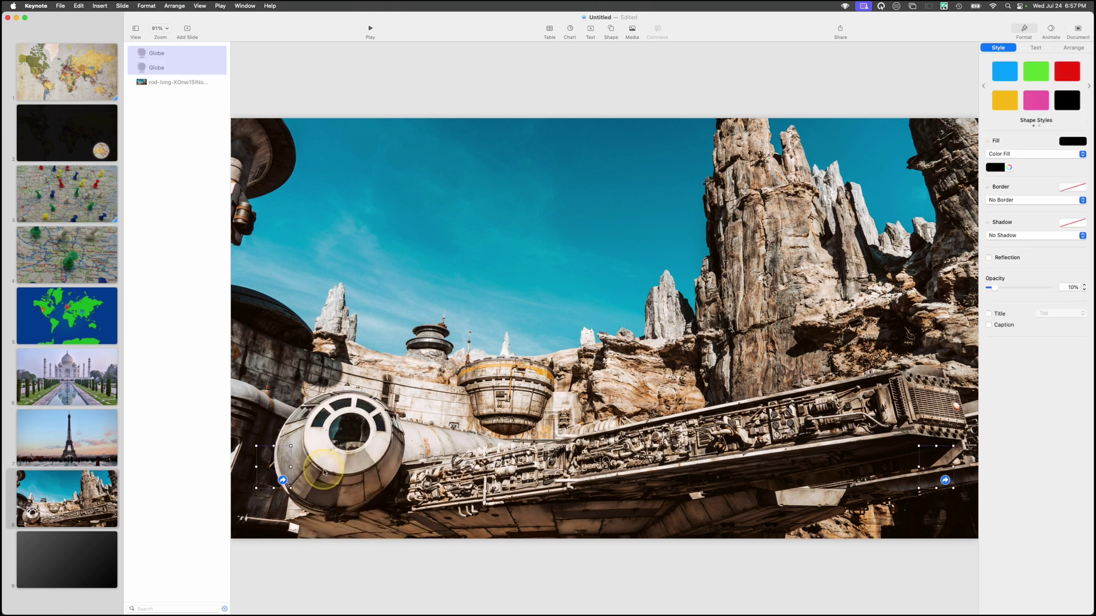
Paste the globes onto the world map slide and delete the left one
click(99, 329)
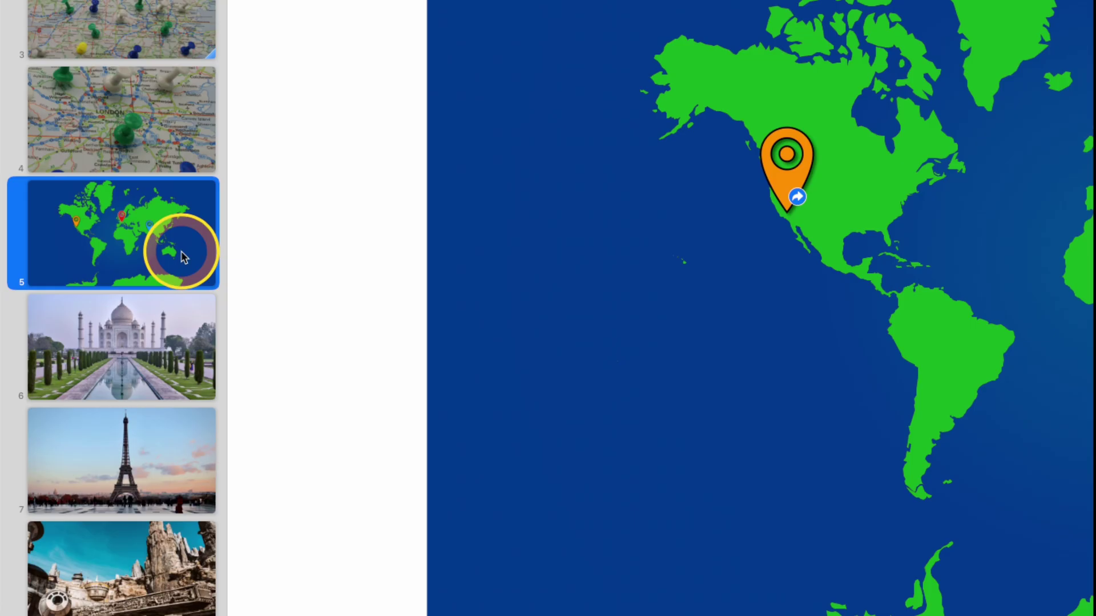
right_click(618, 412)
click(640, 434)
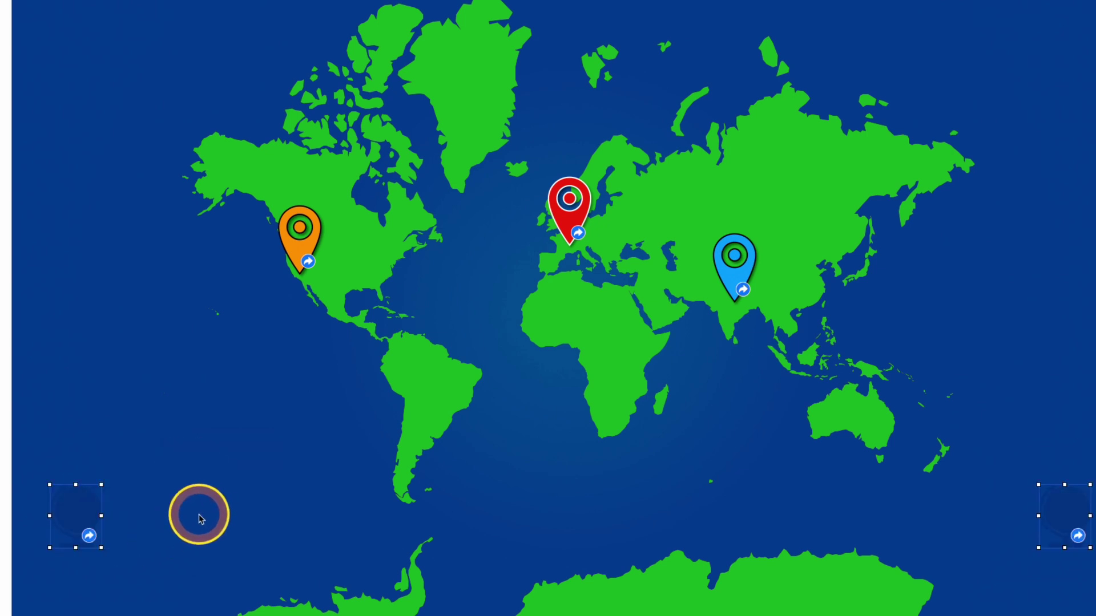
click(180, 502)
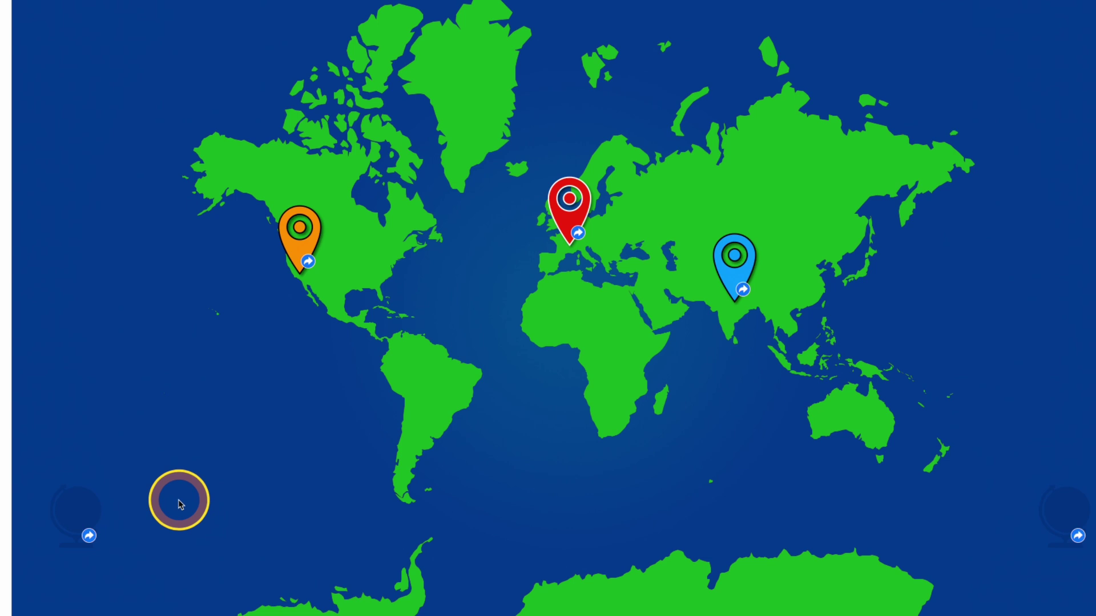
click(85, 508)
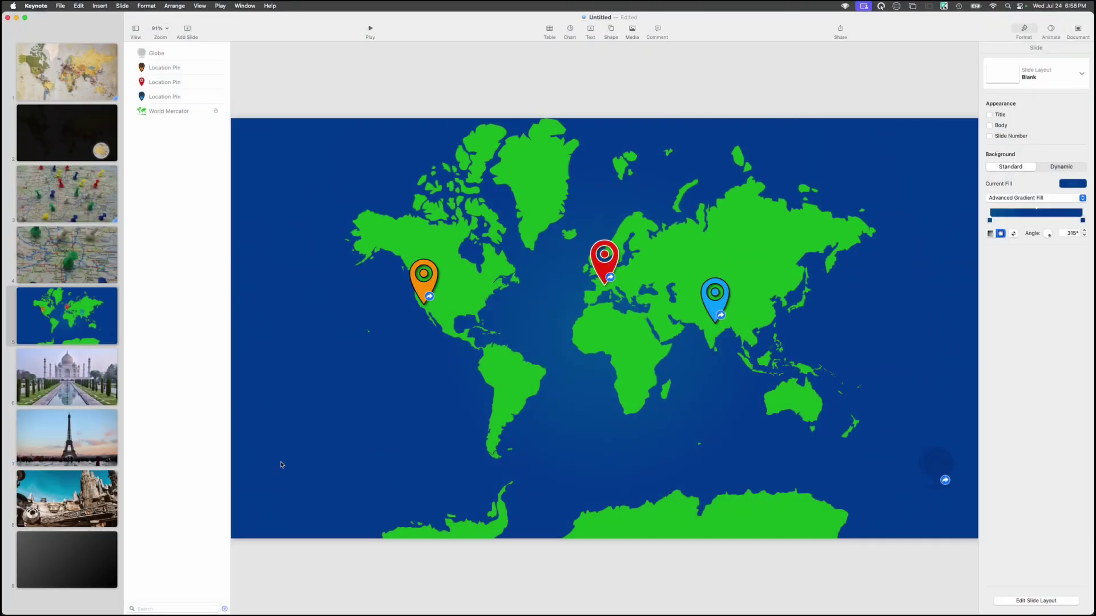
click(234, 500)
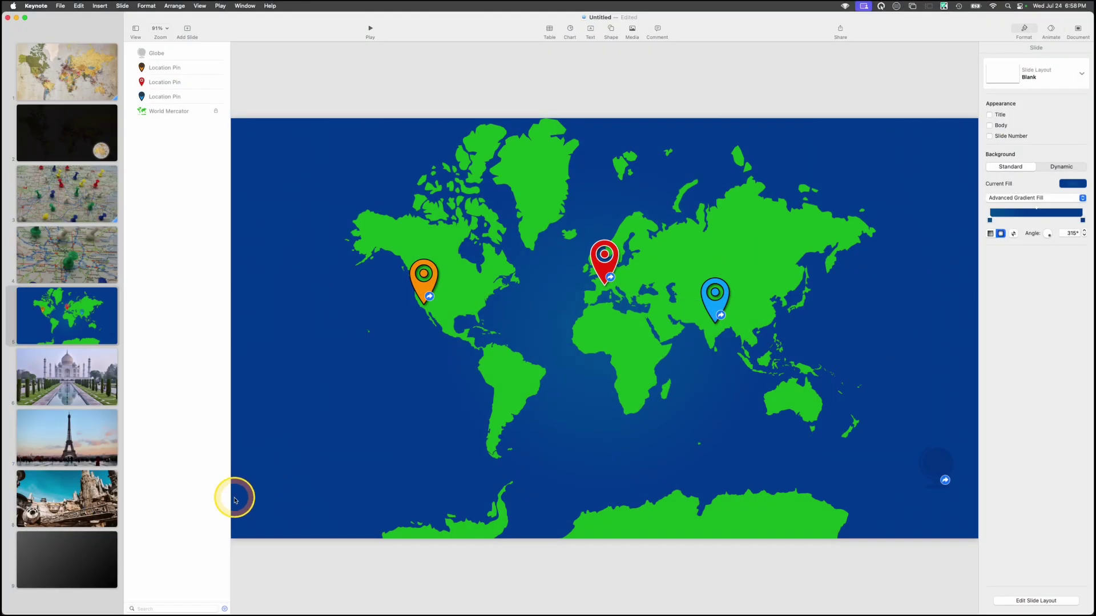
Paste the globes onto dark slide 9, delete the right one, and return to the map
click(81, 553)
right_click(411, 427)
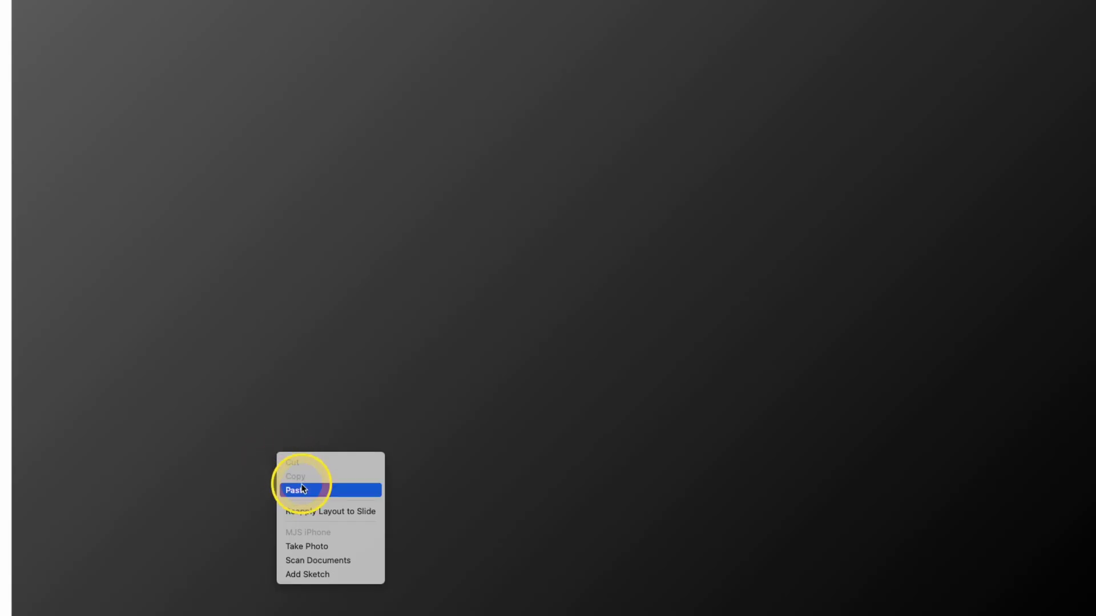
click(303, 489)
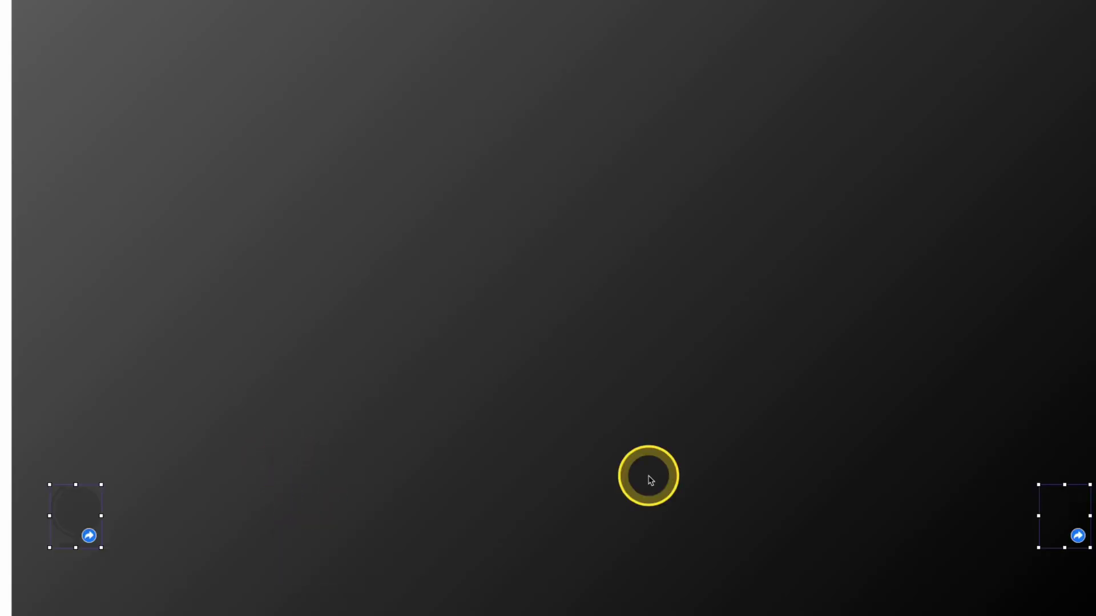
click(892, 511)
click(1040, 509)
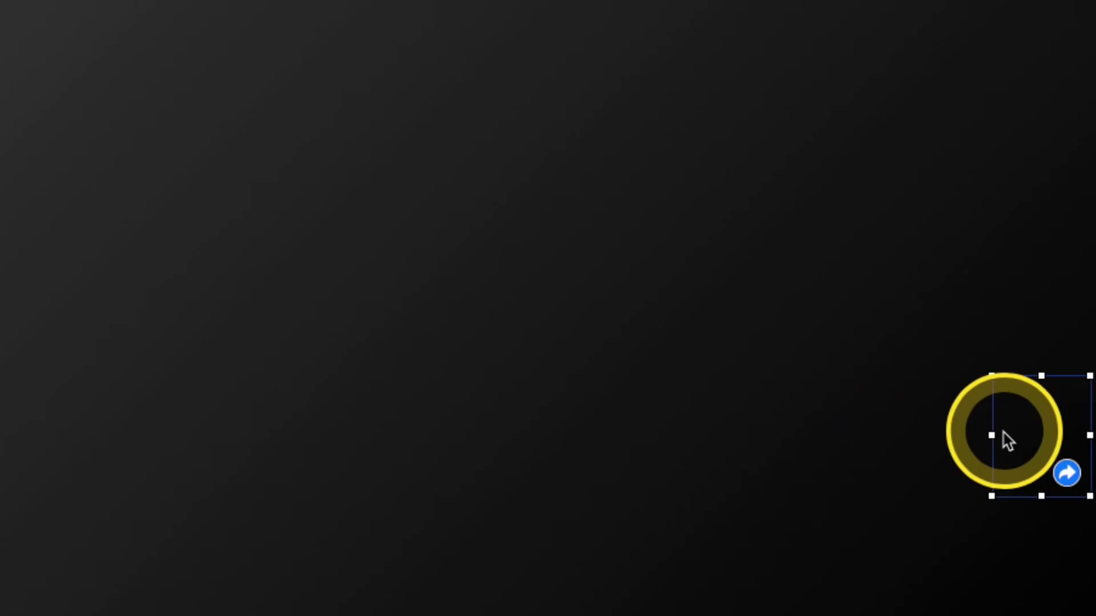
click(1003, 440)
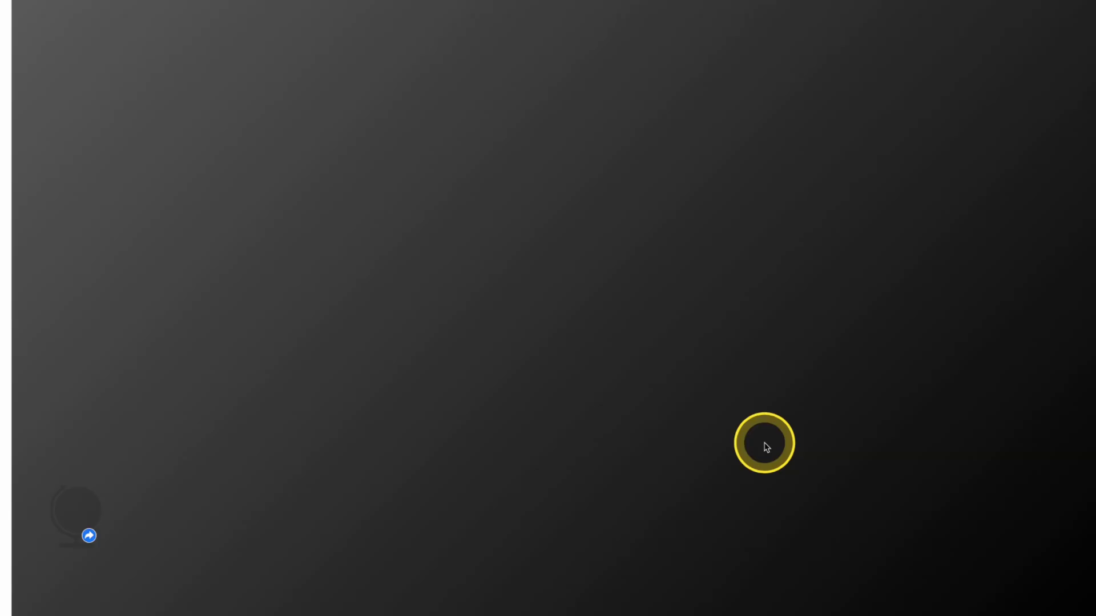
click(228, 249)
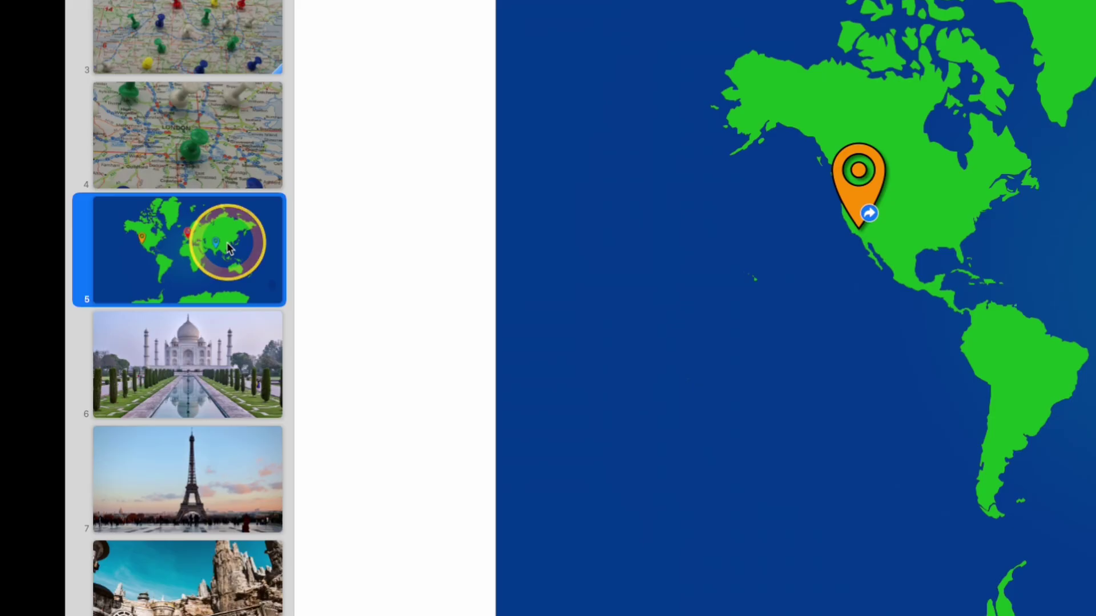
Present from slide 5, follow the red pin to the Eiffel Tower, then click its globe link
click(228, 248)
key(alt+super+p)
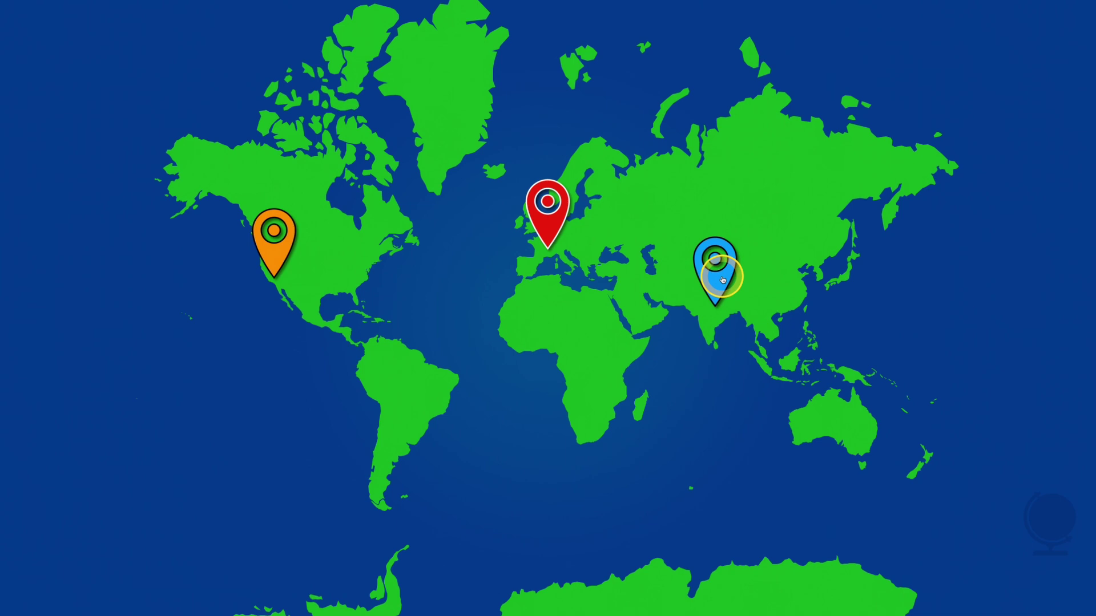
click(546, 228)
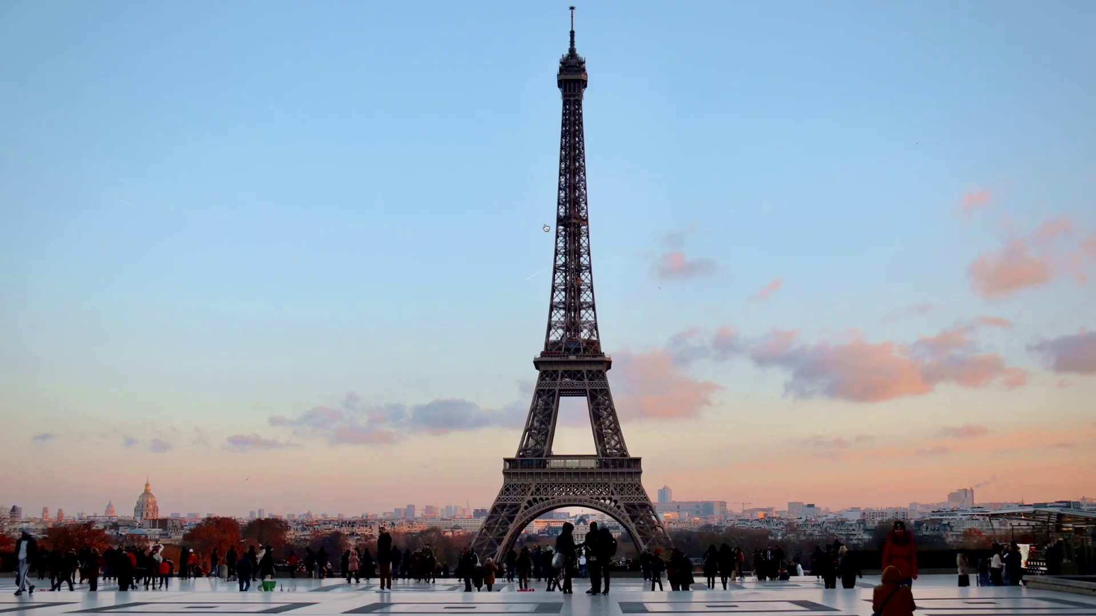
click(32, 554)
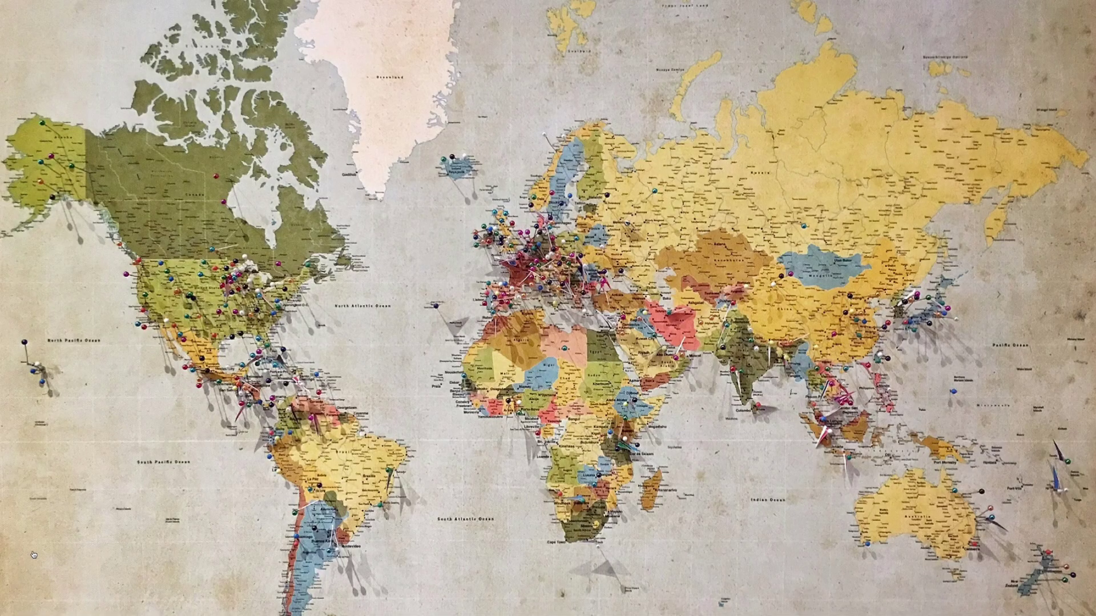
key(Escape)
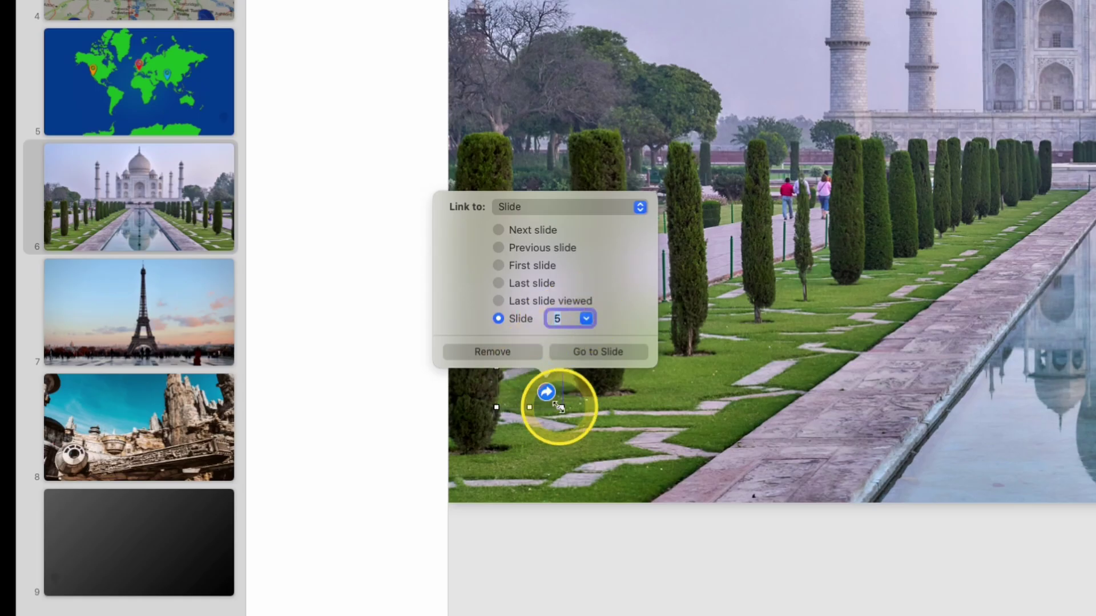
Set the Eiffel Tower slide's globe link to Slide 5
click(282, 480)
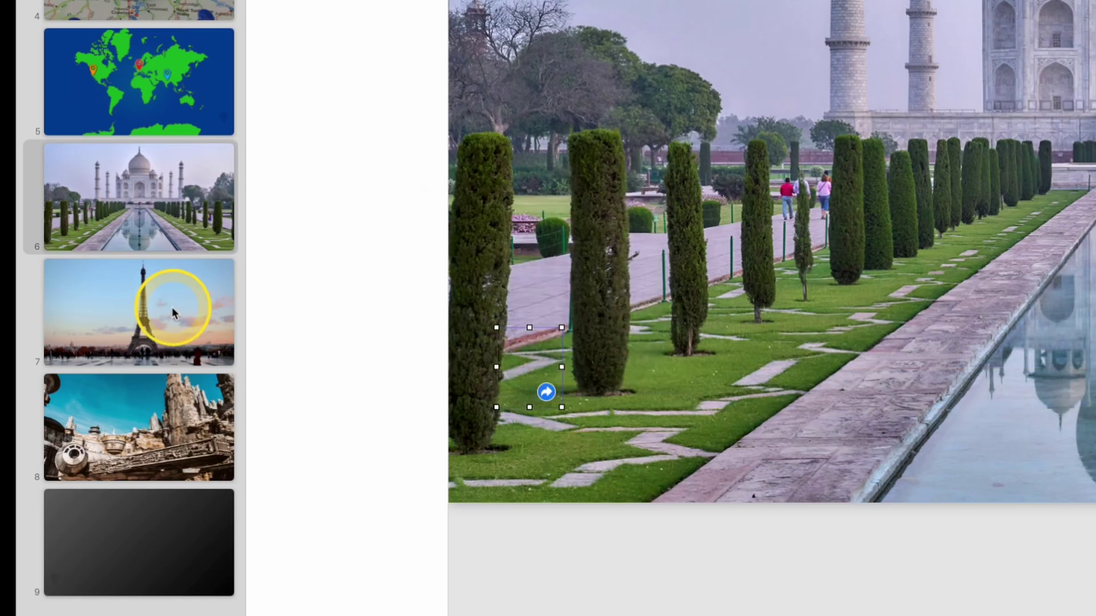
click(150, 307)
click(519, 416)
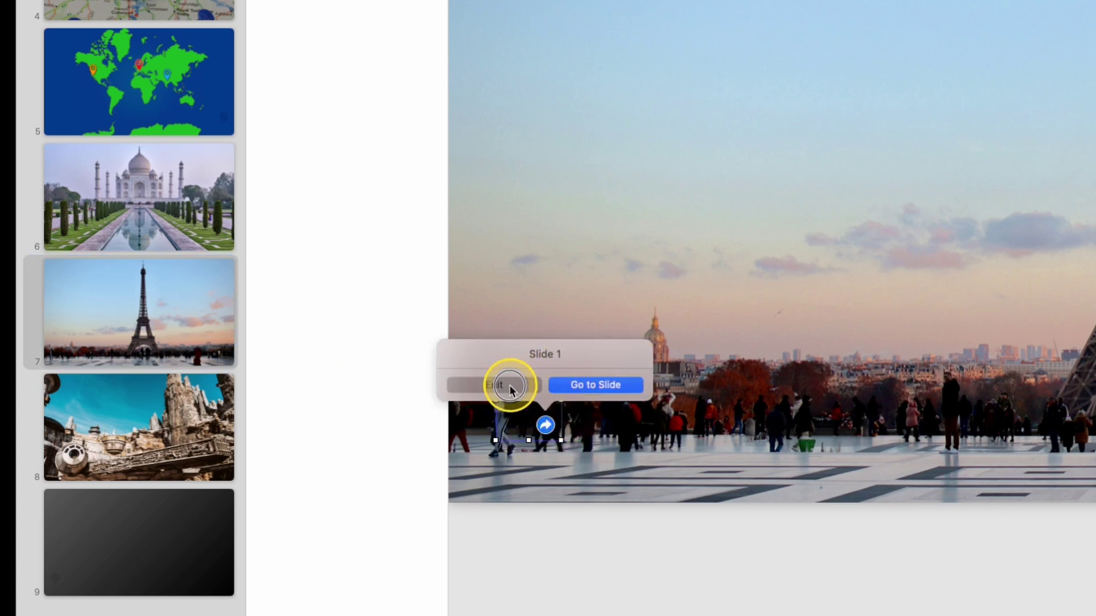
click(510, 385)
click(571, 353)
click(563, 423)
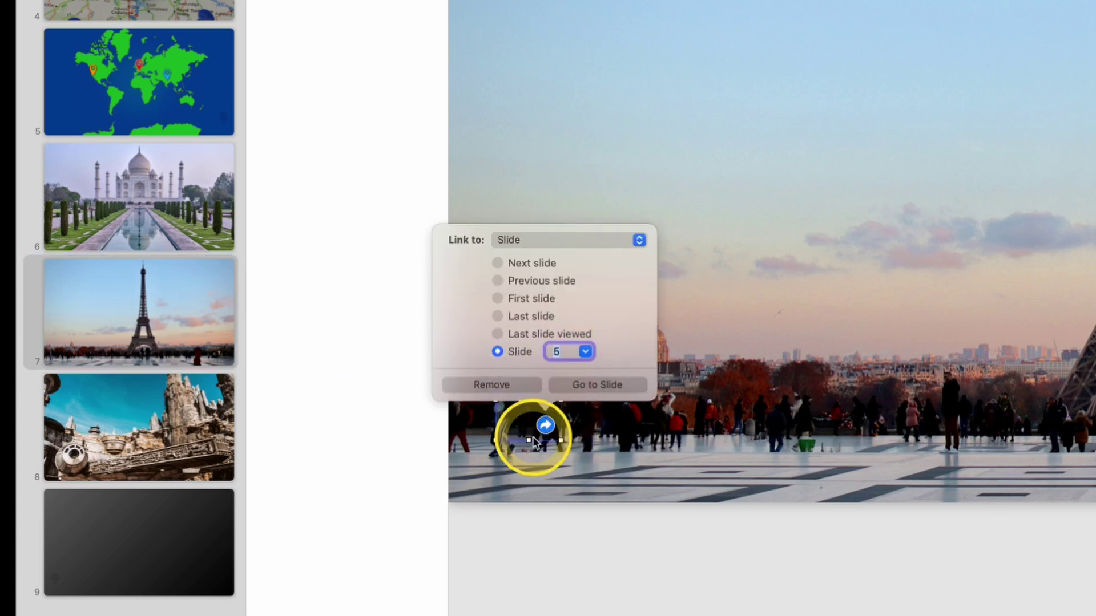
Set the Galaxy's Edge slide's globe link to Slide 5, then open the world map slide
click(102, 399)
click(522, 391)
click(506, 352)
click(586, 318)
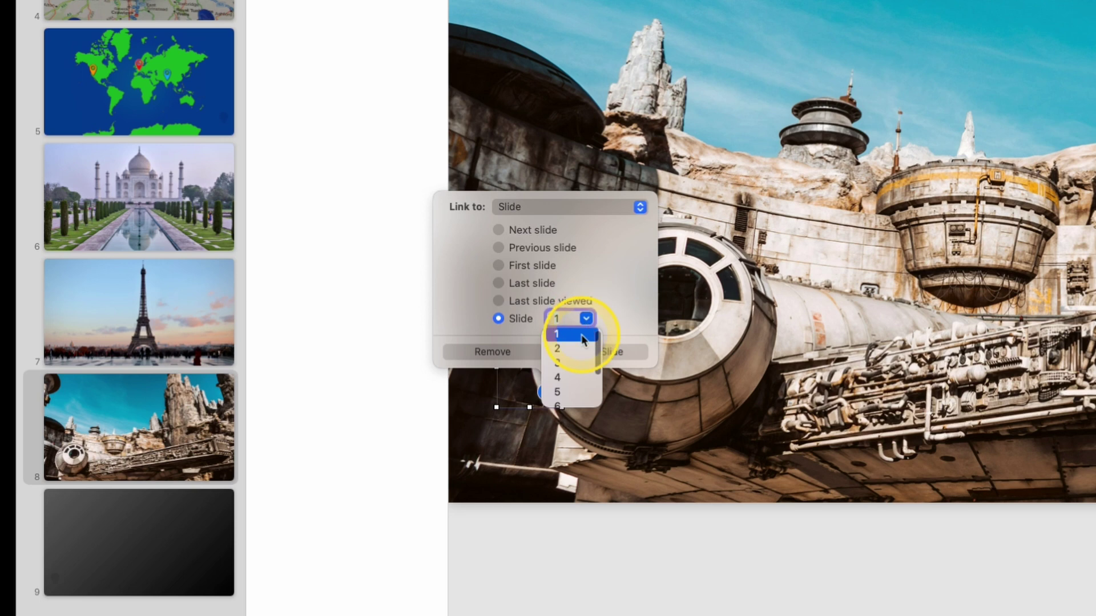
click(563, 392)
click(152, 98)
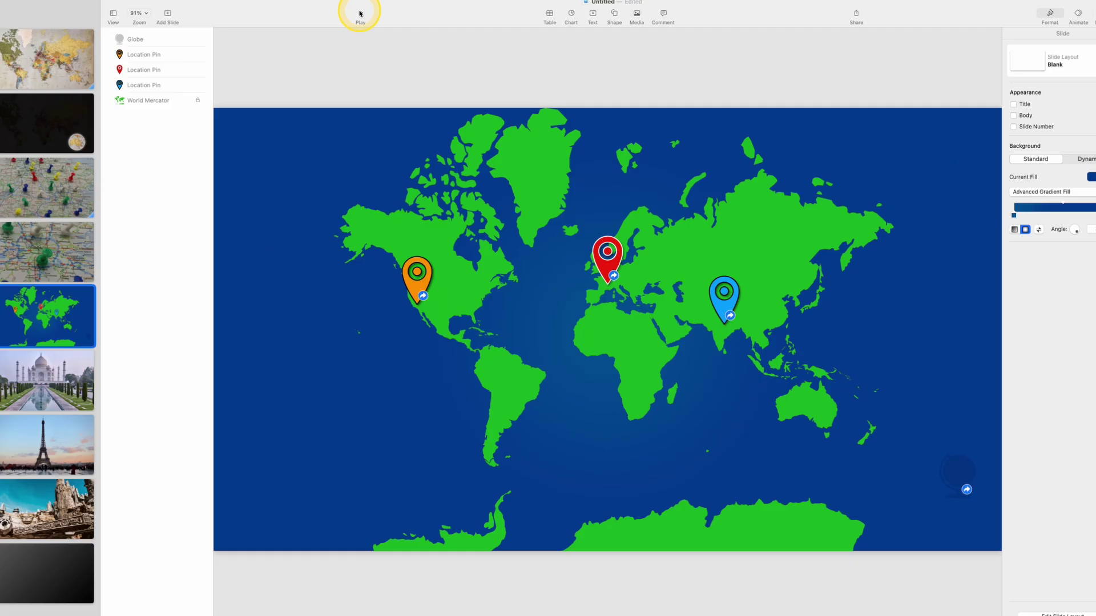
Present the map, testing the red, blue and orange pins and their globe links back, then advance to the dark slide
click(360, 14)
click(545, 231)
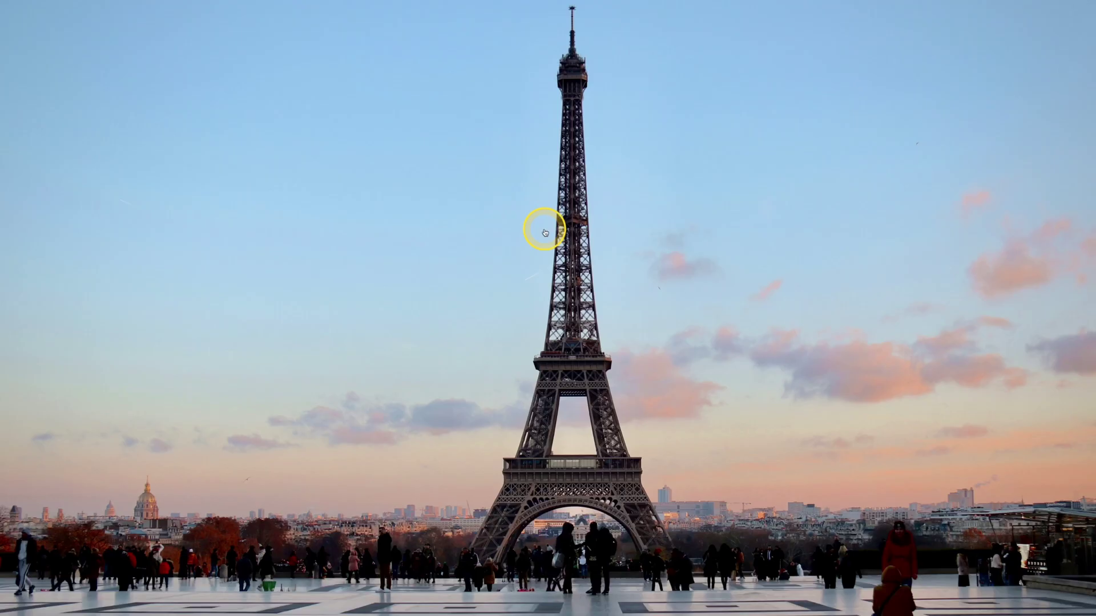
click(23, 564)
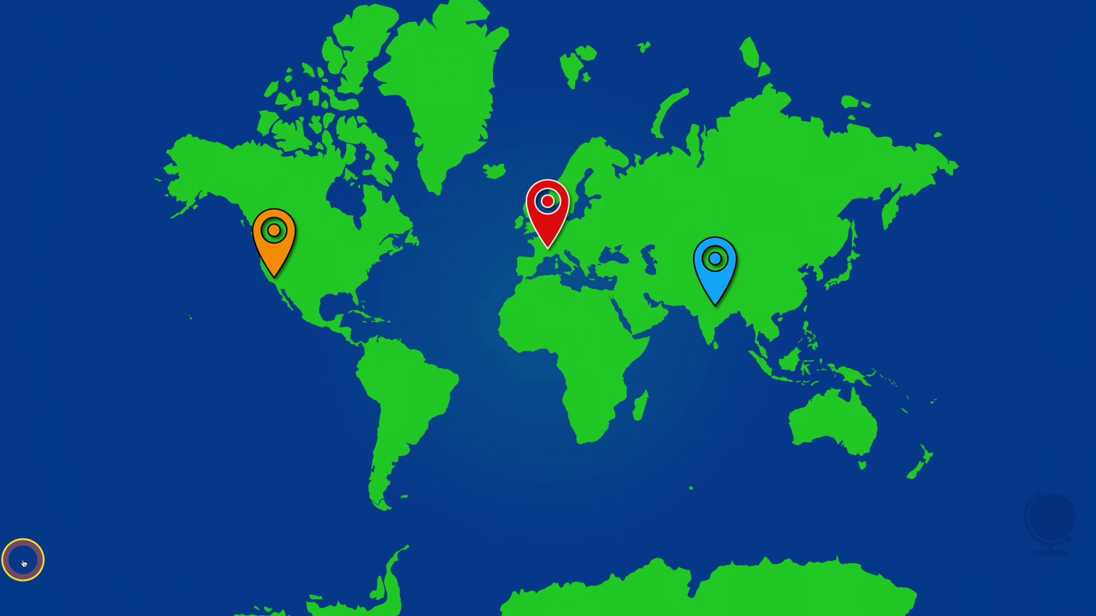
click(711, 291)
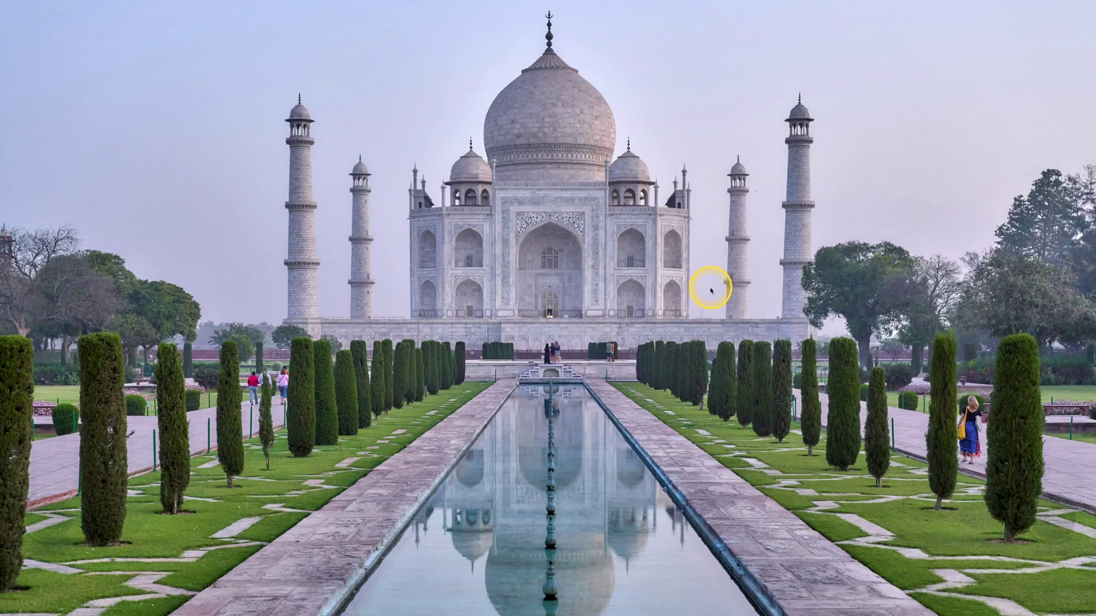
click(48, 528)
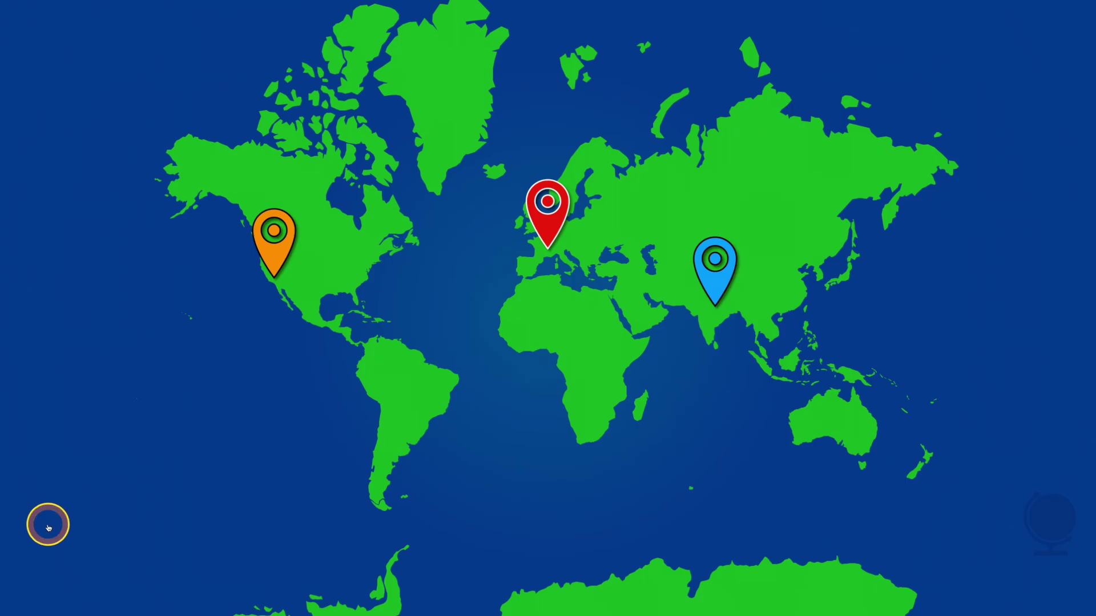
click(274, 257)
click(50, 541)
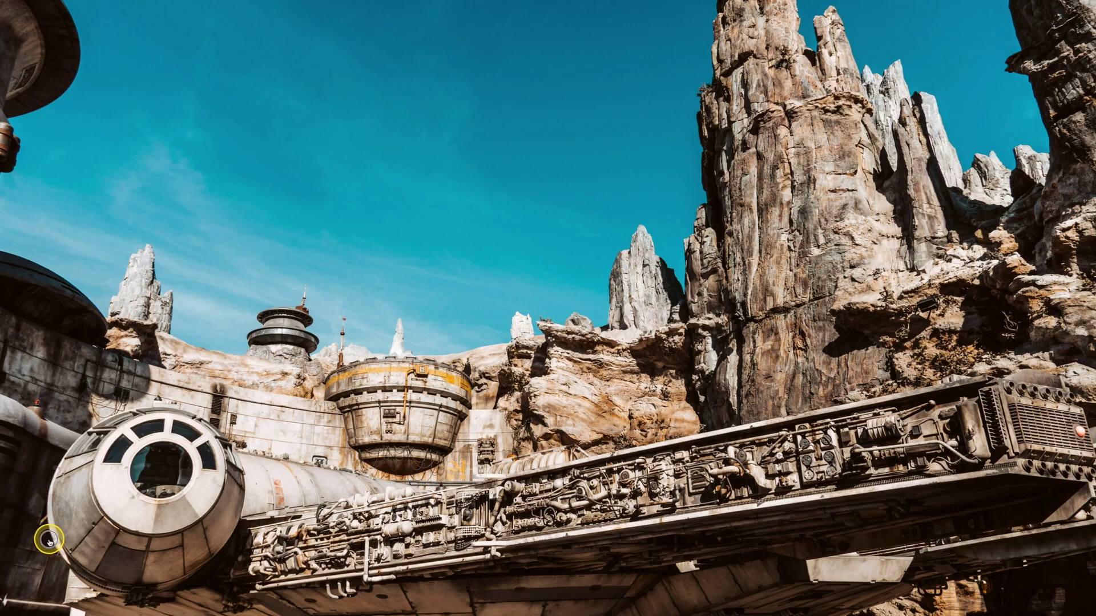
click(546, 231)
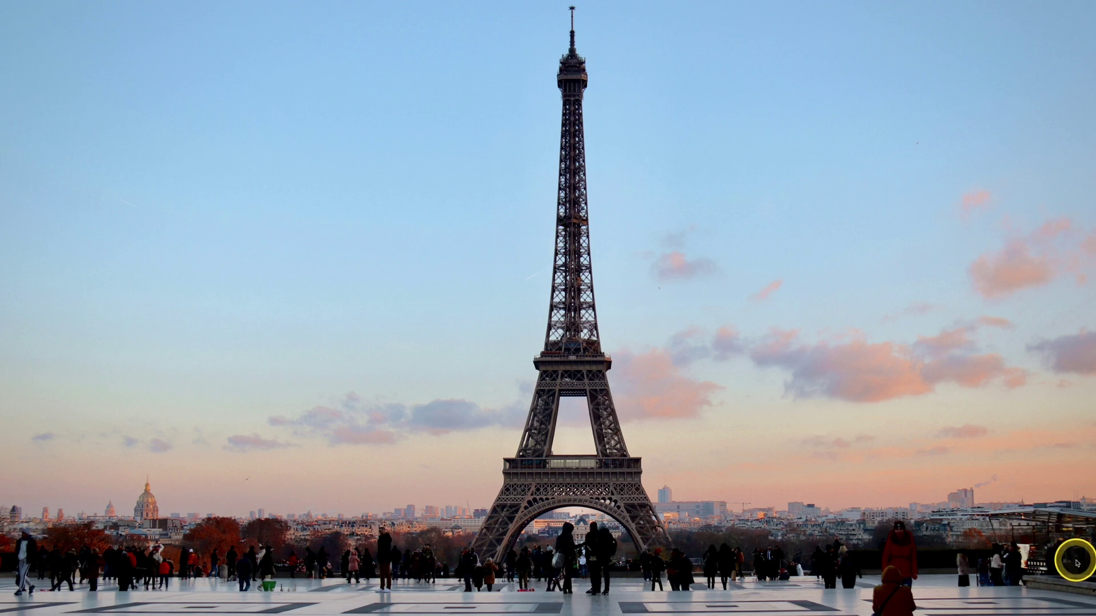
click(1045, 552)
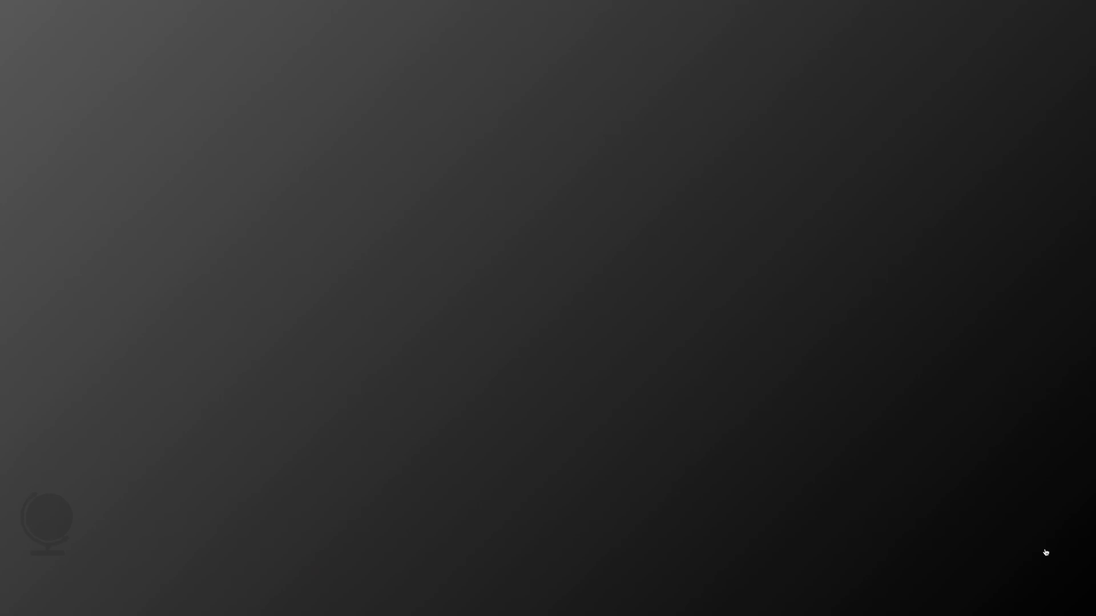
Check the dark slide's globe link settings, then present it and follow the globe to the map
click(67, 609)
click(42, 566)
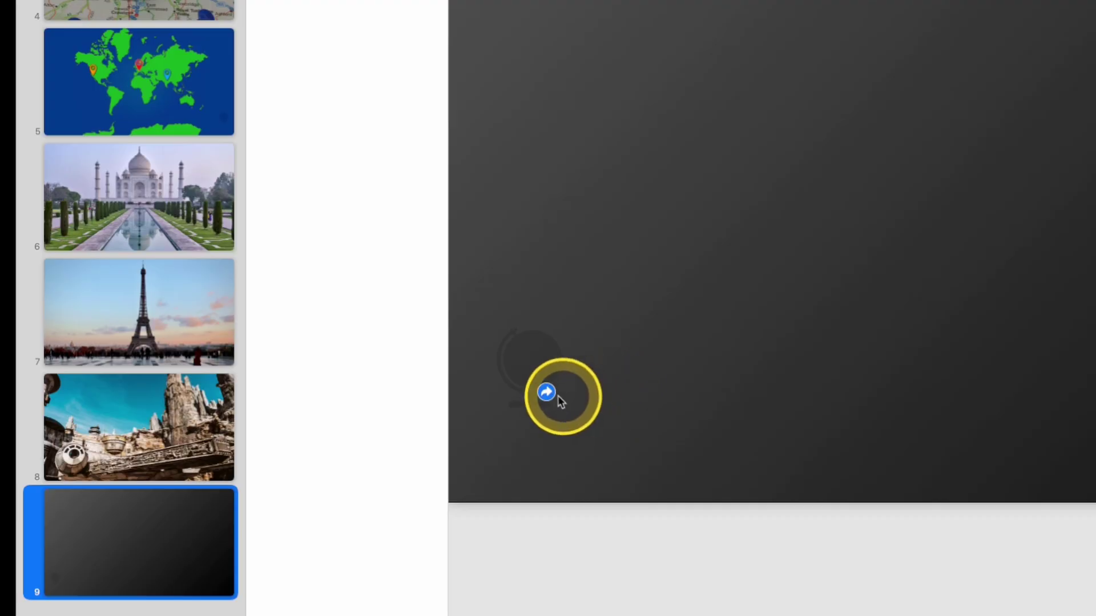
click(275, 475)
click(537, 351)
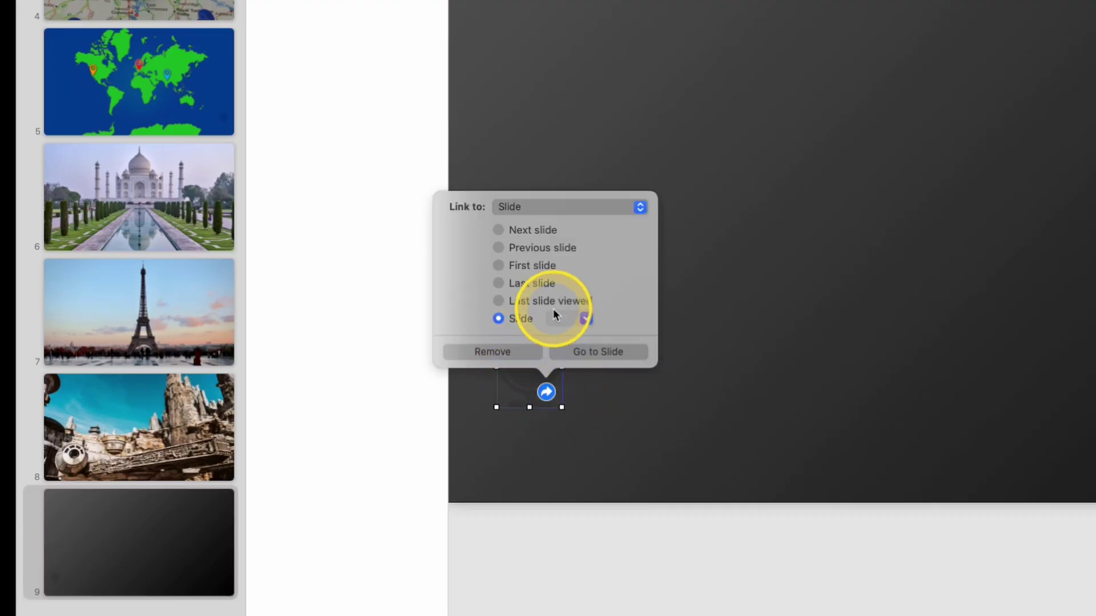
key(alt+super+p)
click(39, 520)
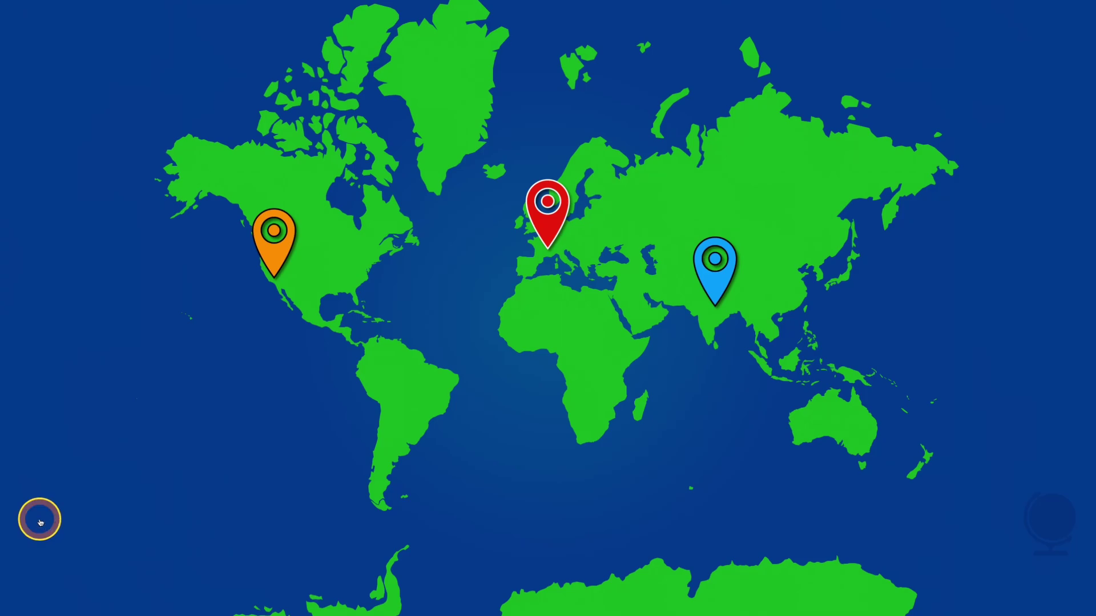
Follow the orange pin to its photo, advance to the airplane flight animation, then exit the slideshow
click(277, 250)
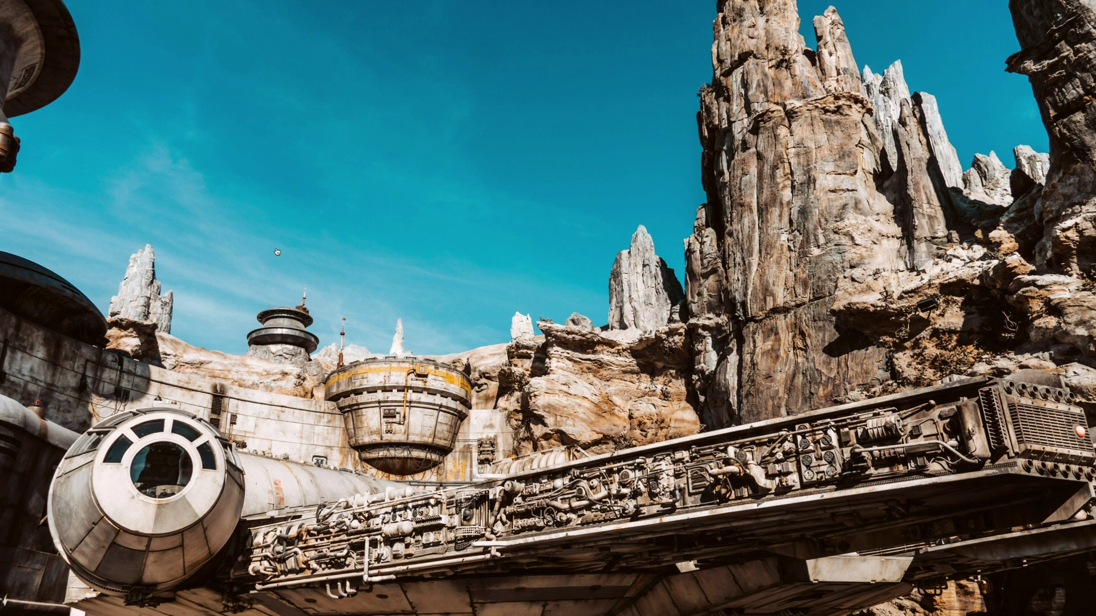
key(Right)
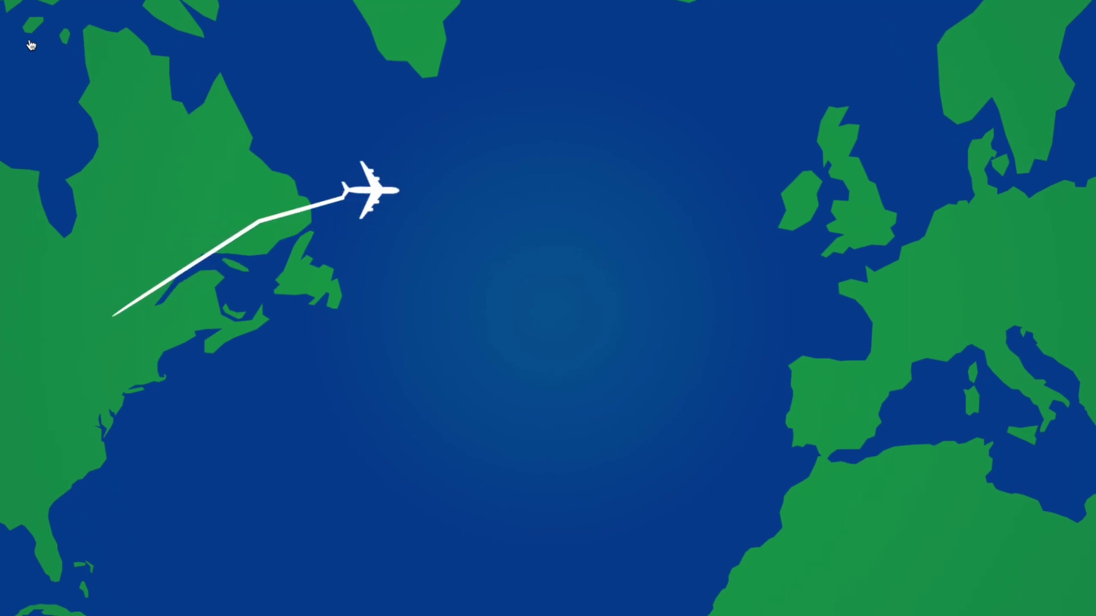
key(Escape)
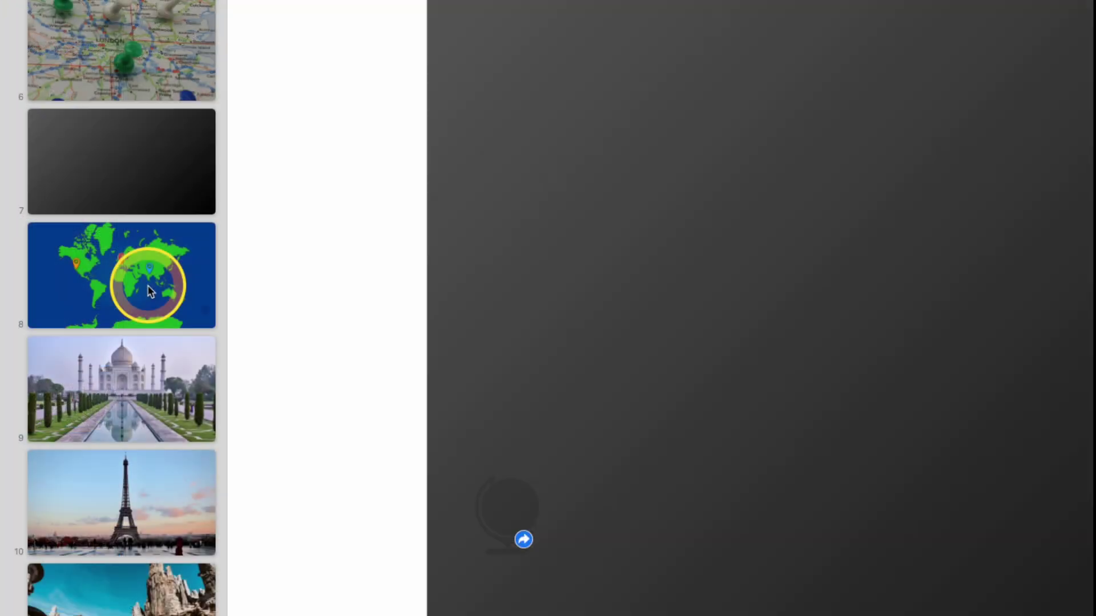
Copy the pinned world-map slide 8 and paste it after the last slide
click(82, 346)
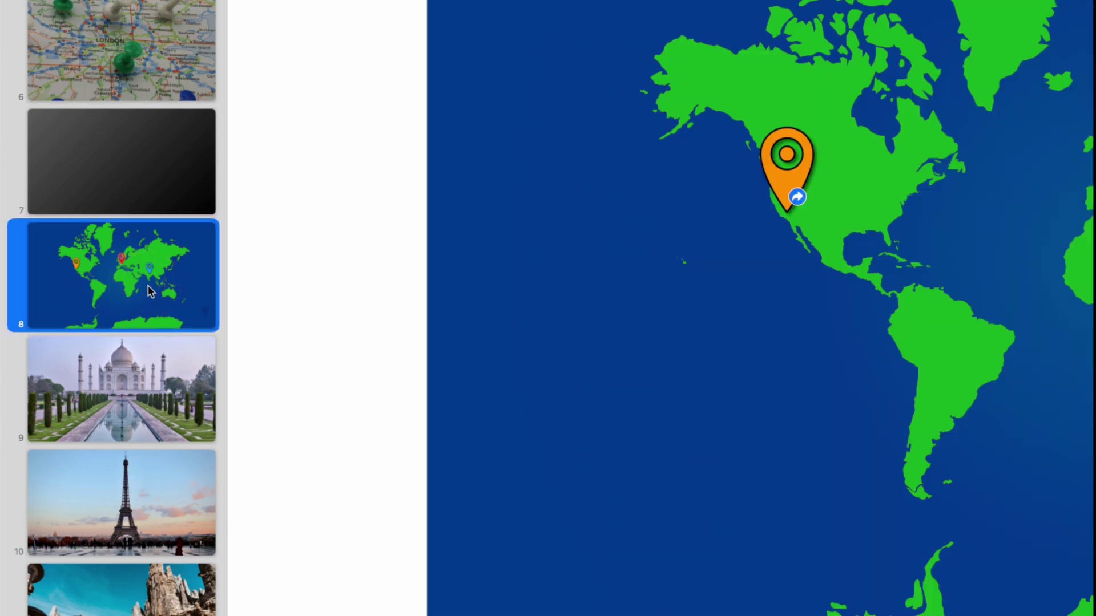
right_click(147, 285)
click(171, 383)
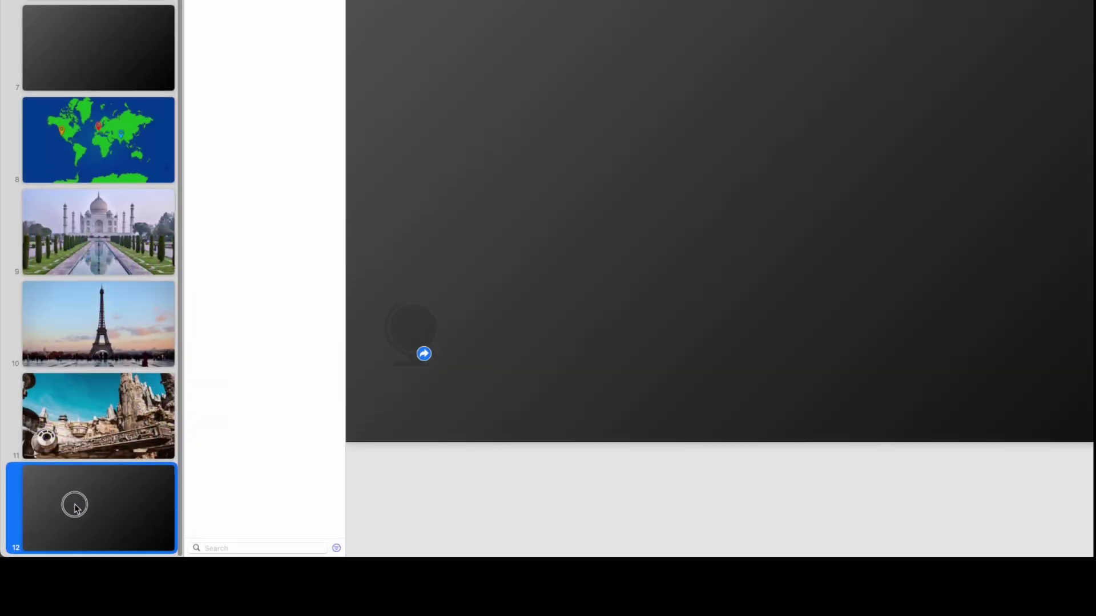
right_click(74, 508)
click(96, 394)
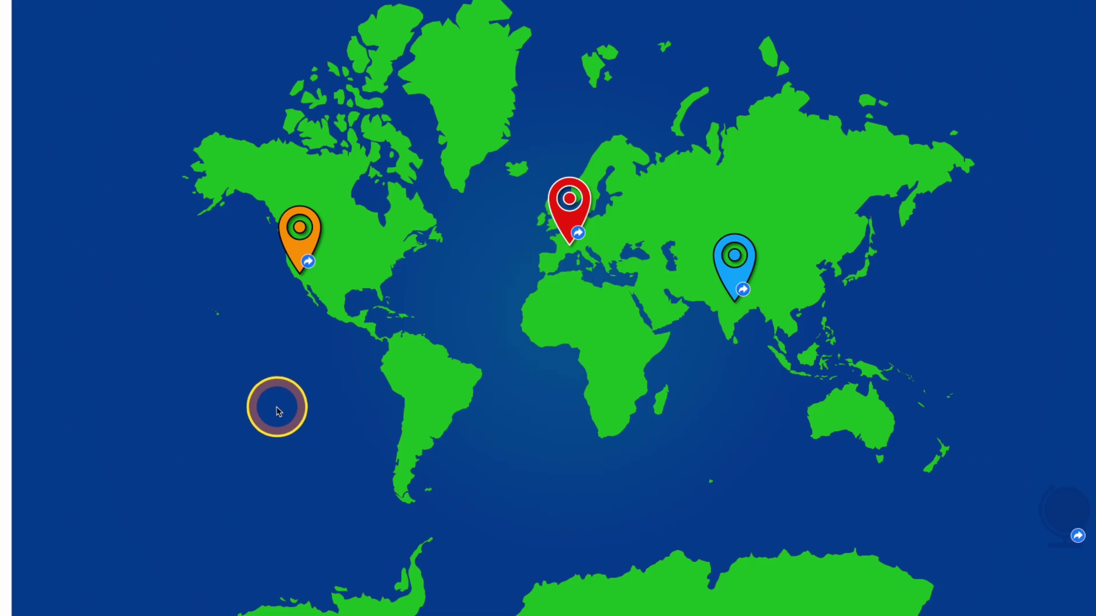
Delete the orange, red and blue pins from the new map slide
click(309, 248)
key(Delete)
click(567, 212)
key(Delete)
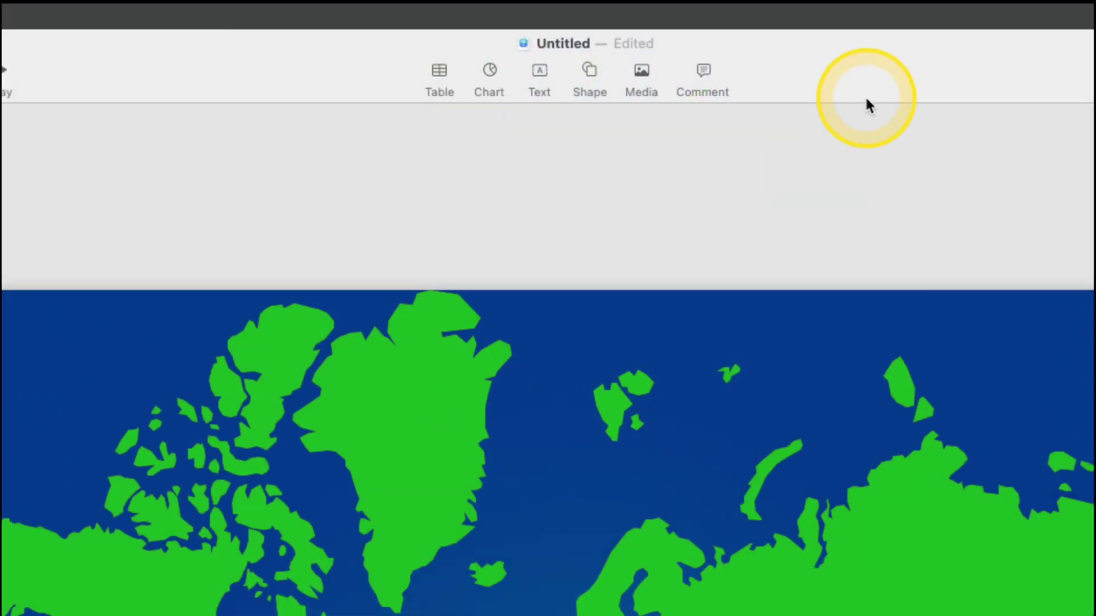
Insert the airplane shape from the shape library and fill it white
click(589, 73)
text(plane)
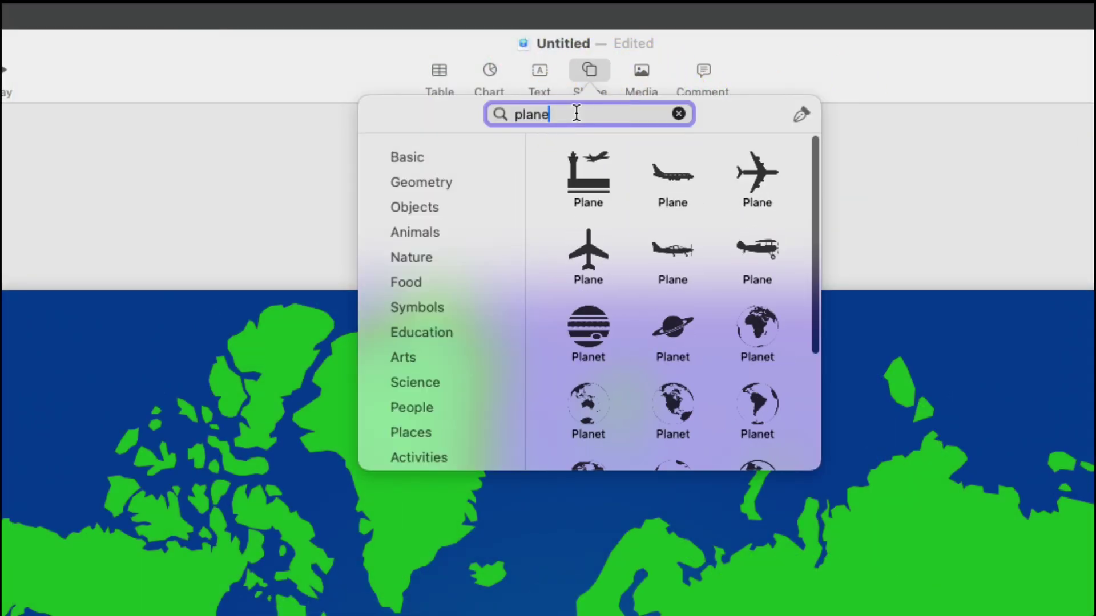
click(746, 173)
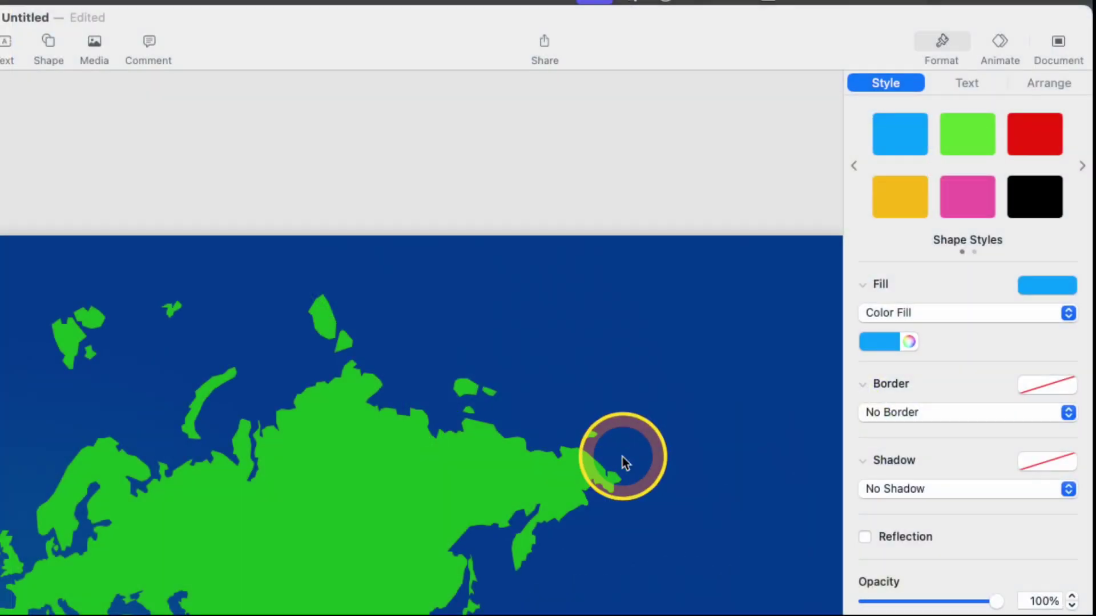
click(879, 342)
click(800, 460)
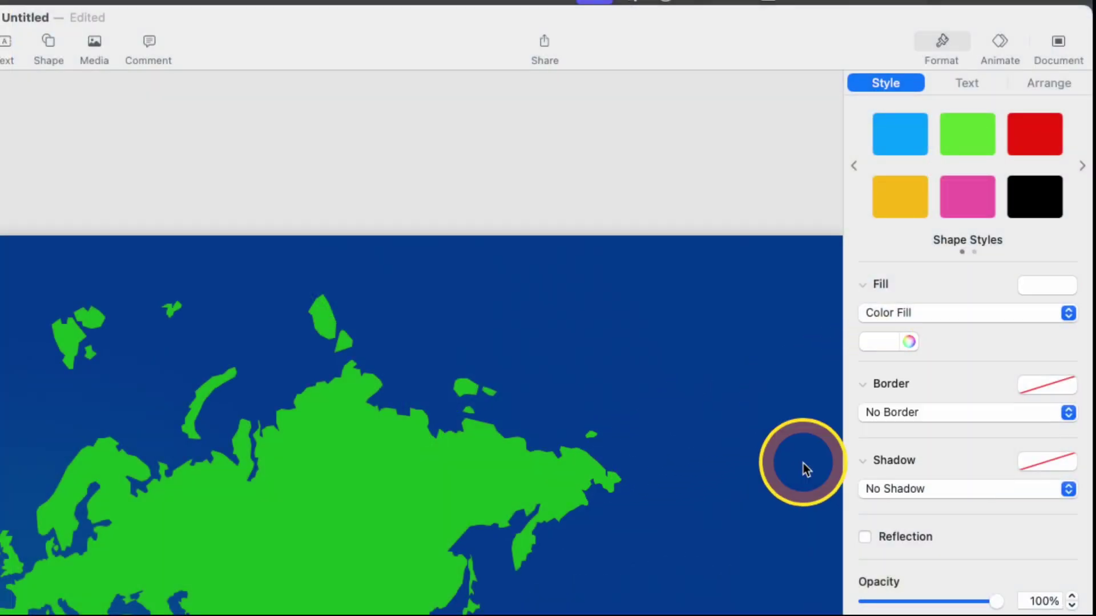
Give the airplane a drop shadow with about 24 pt offset and move it west of South America
click(1046, 460)
click(971, 519)
drag(883, 577, 929, 579)
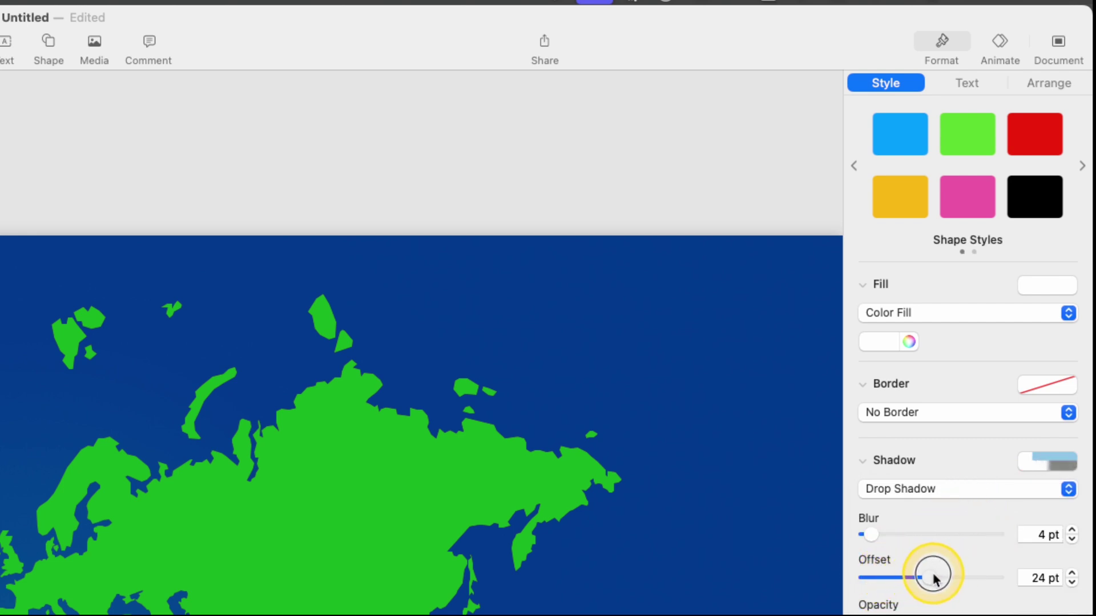
drag(934, 578, 934, 578)
drag(576, 314, 347, 435)
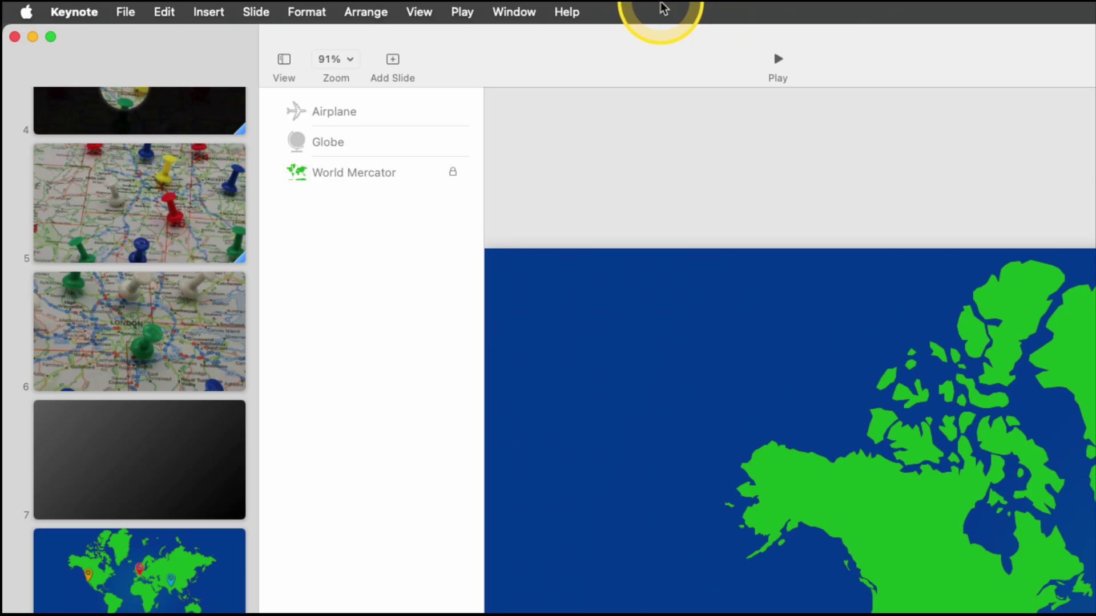
Draw a pen line from Brazil to western Europe and bend its midpoint into an arc
click(220, 16)
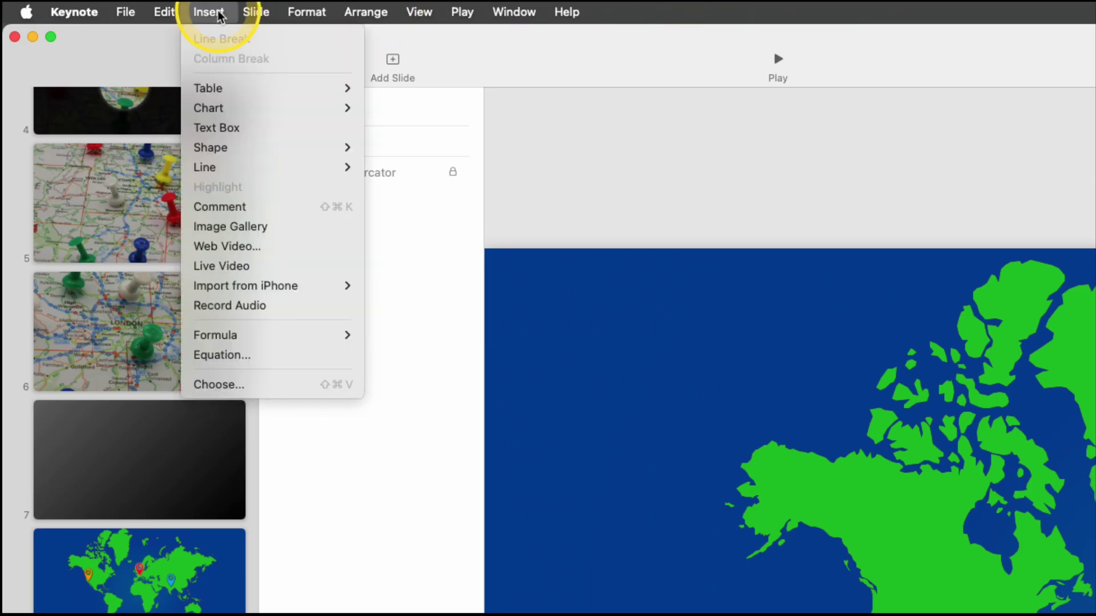
mouse_move(256, 167)
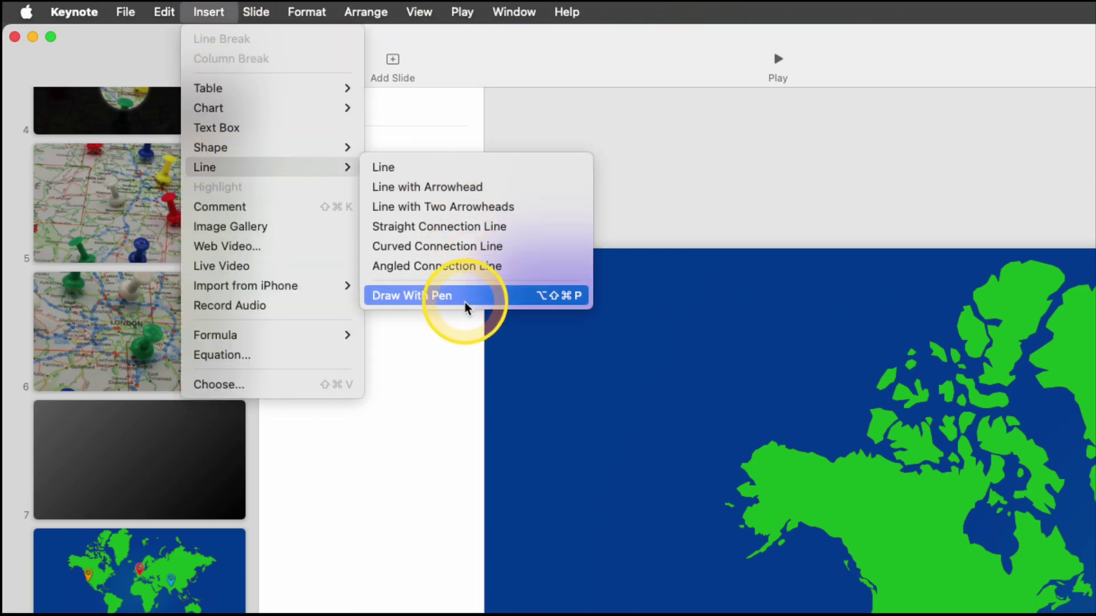
click(436, 297)
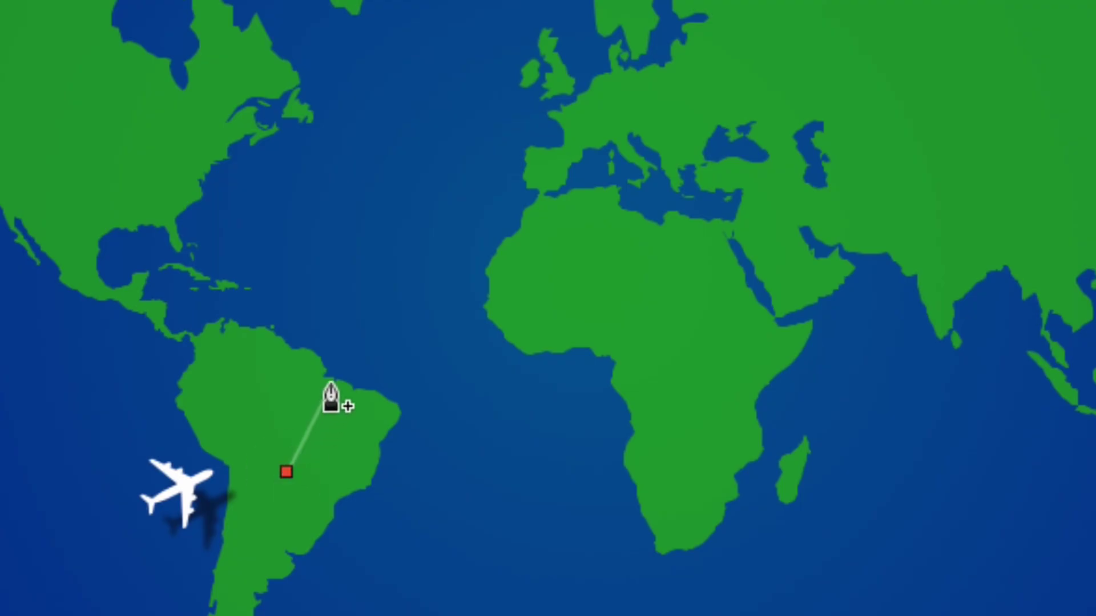
click(597, 117)
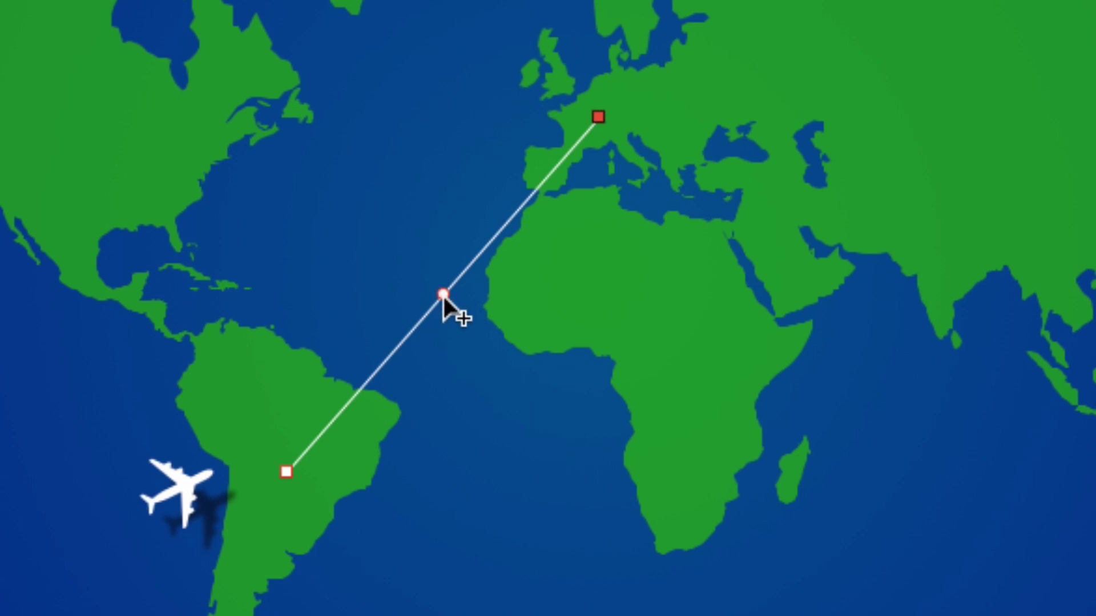
drag(443, 296, 373, 243)
click(164, 428)
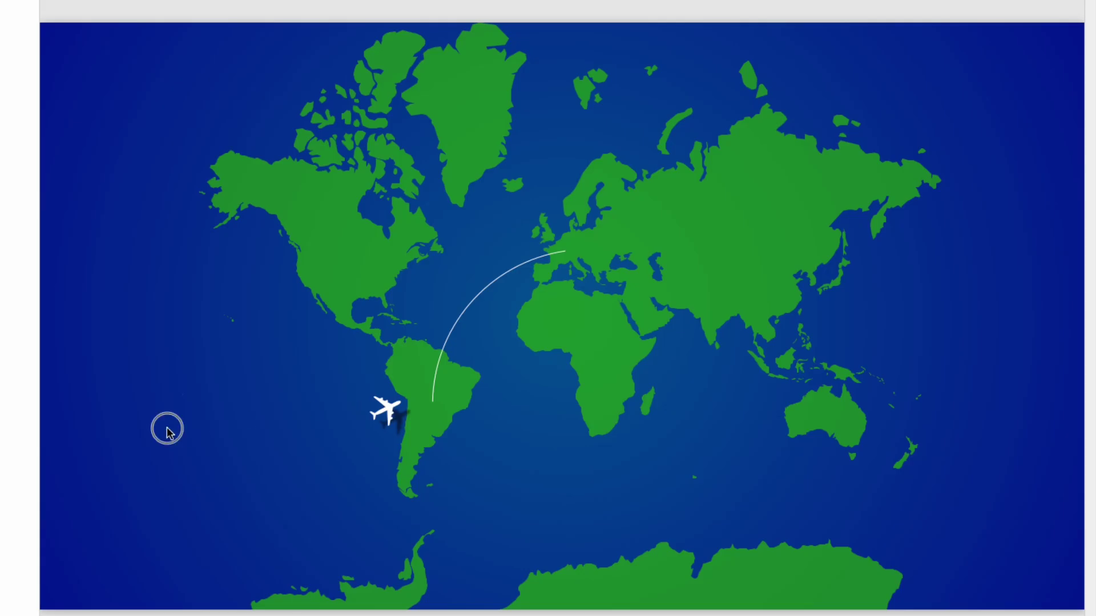
click(383, 410)
With the airplane and arc selected, choose Make Motion Path from Shape
shift+click(435, 387)
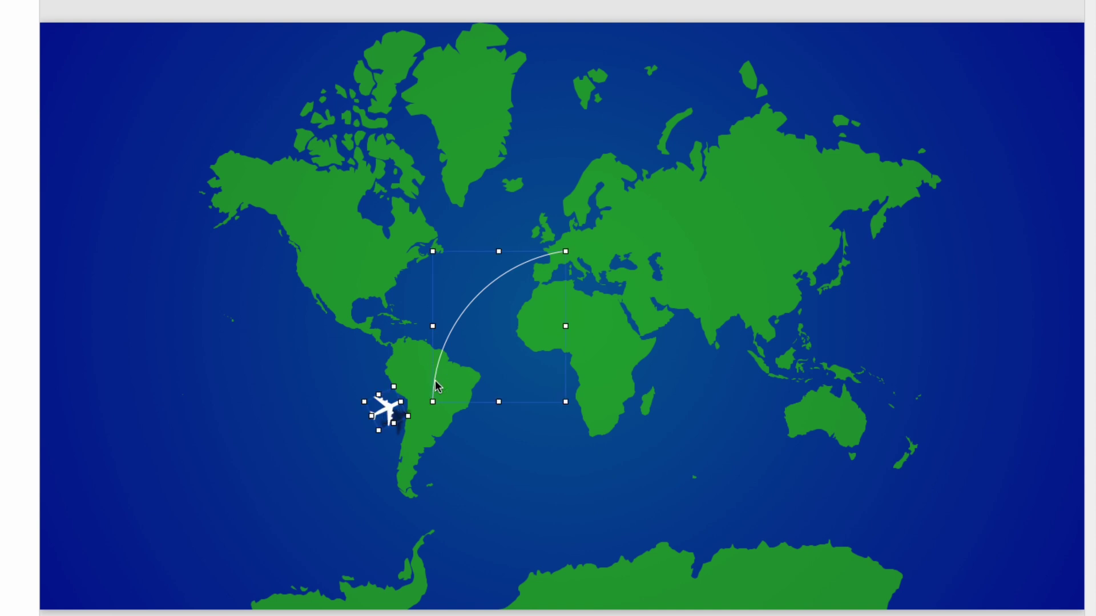
click(377, 15)
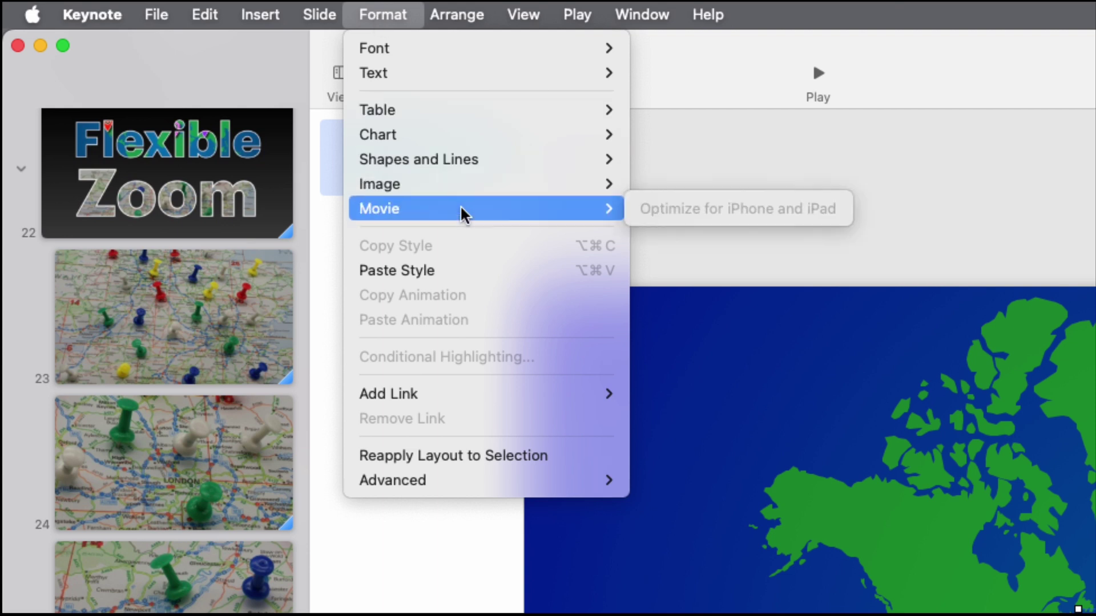
mouse_move(471, 159)
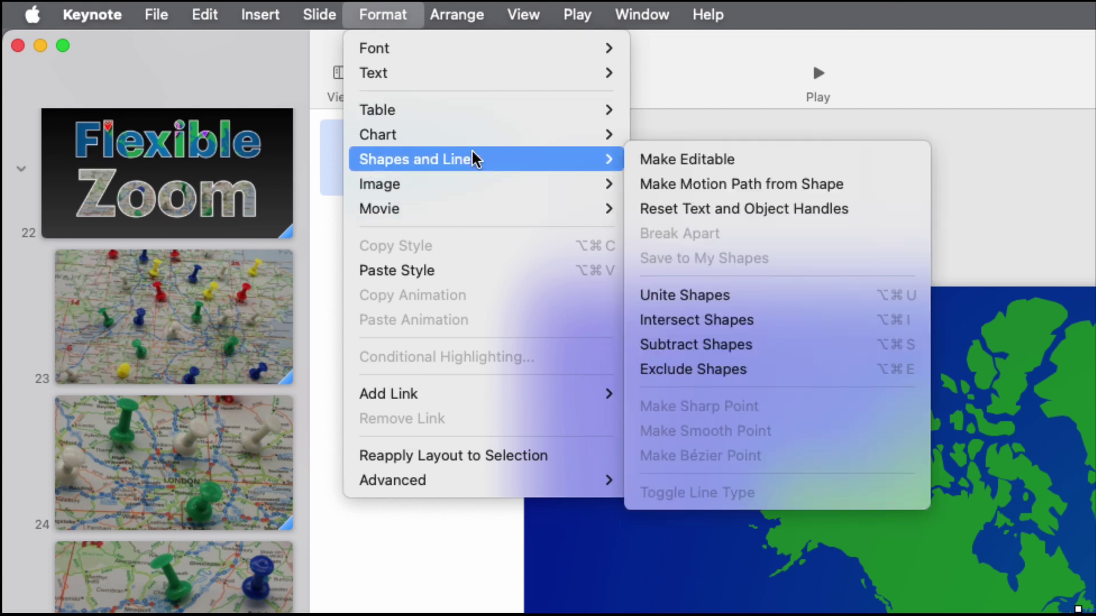
click(731, 184)
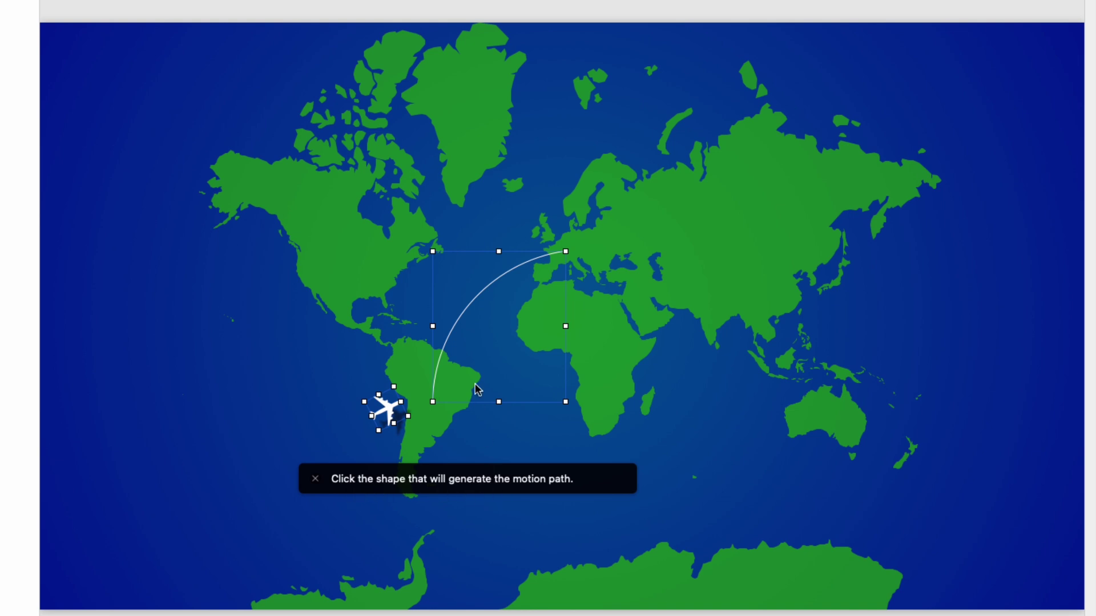
Use the arc as the airplane's 1 s Ease In & Out Move path, preview it twice, then play the slide
click(455, 325)
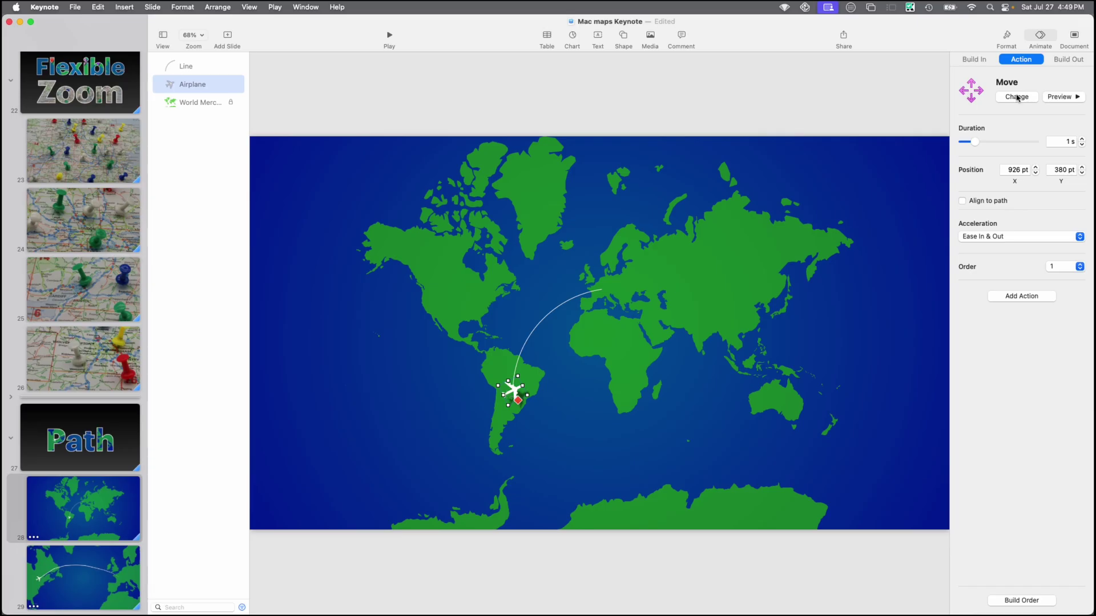
click(1060, 98)
click(1059, 98)
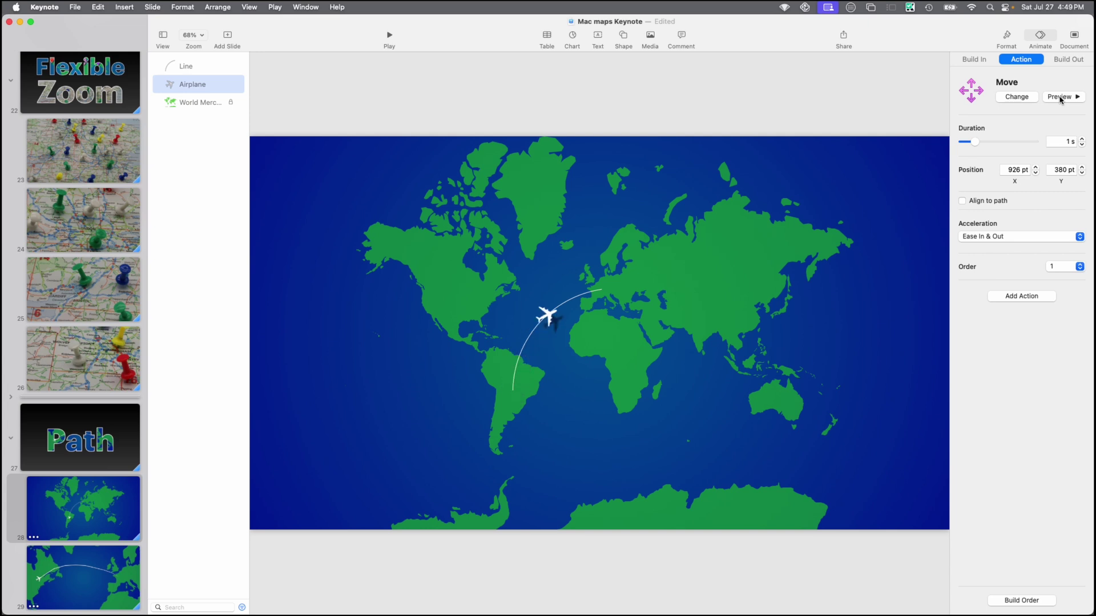
click(390, 37)
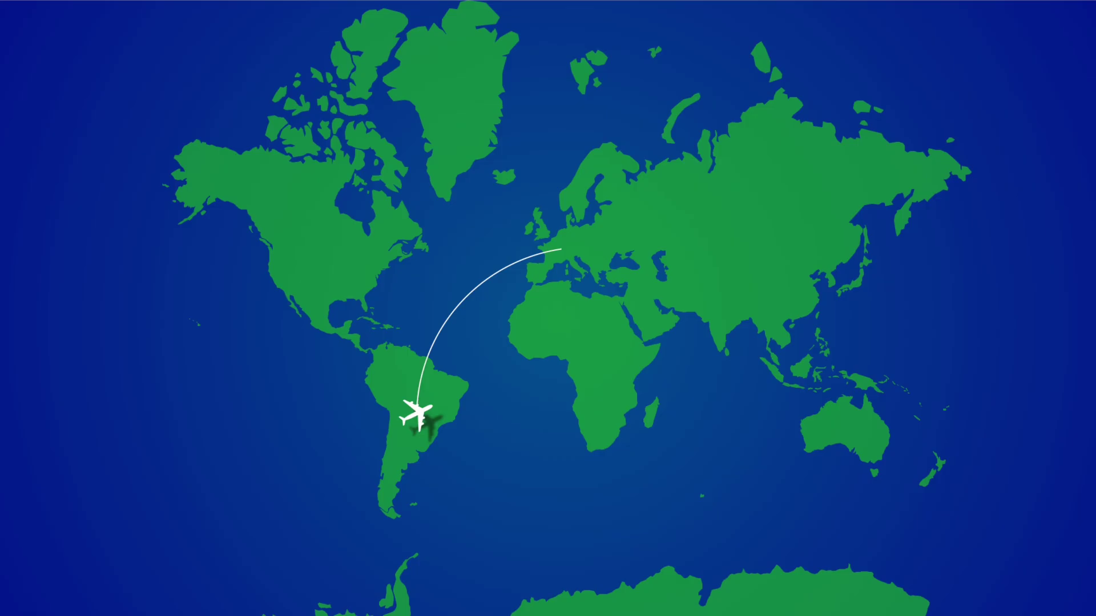